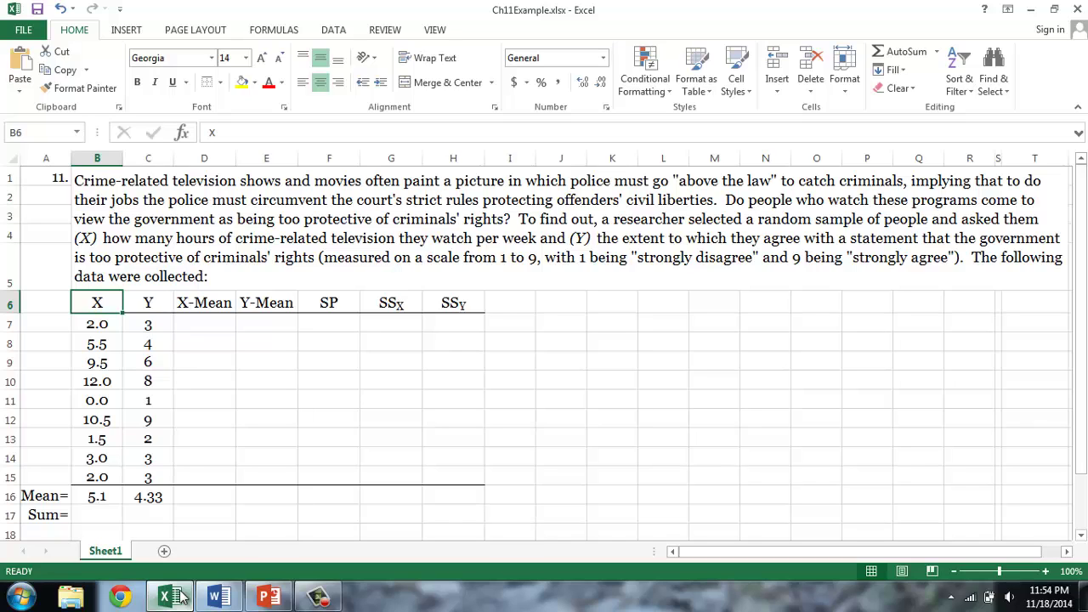
pyautogui.moveTo(94, 305); pyautogui.dragTo(149, 495)
pyautogui.hotkey('shift', 'Up')
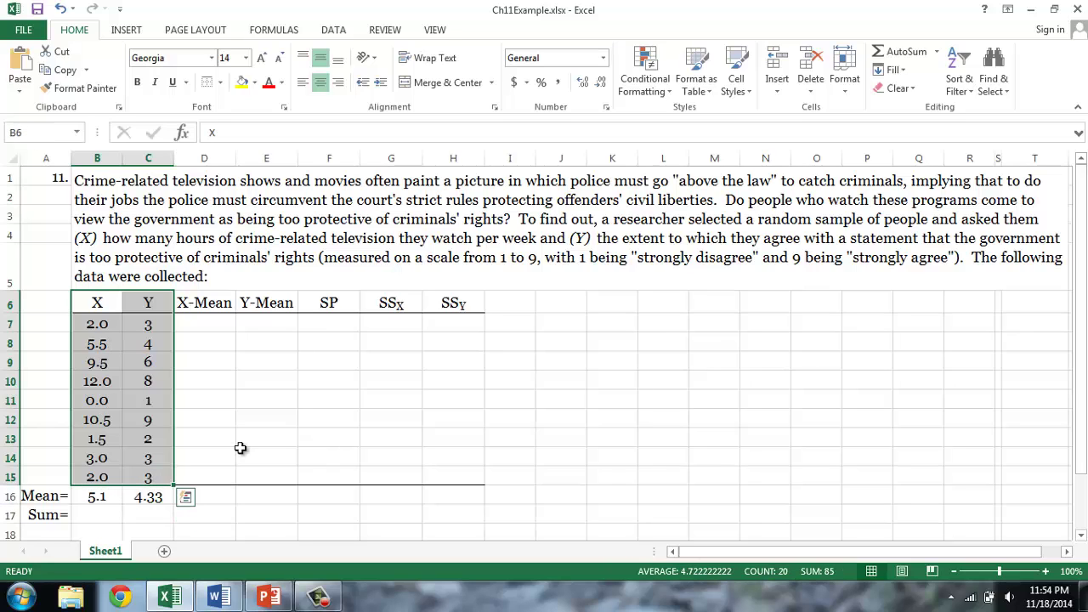
pyautogui.click(242, 451)
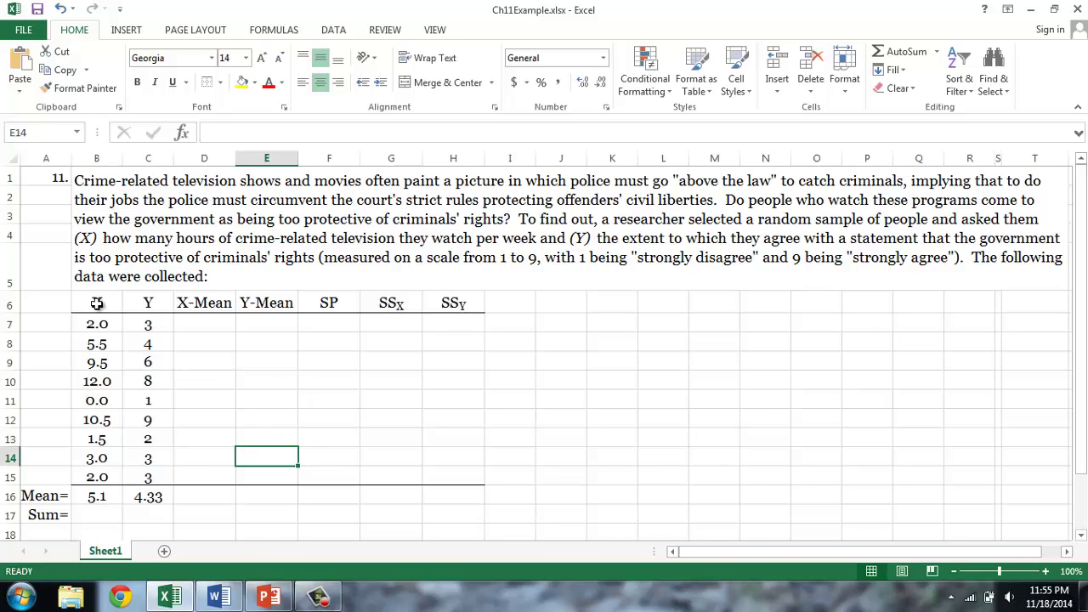
# Step: Insert a markers-only scatter chart of the X and Y data in B6:C15 and move it beside the table, clear of the problem text
pyautogui.moveTo(97, 306); pyautogui.dragTo(153, 476)
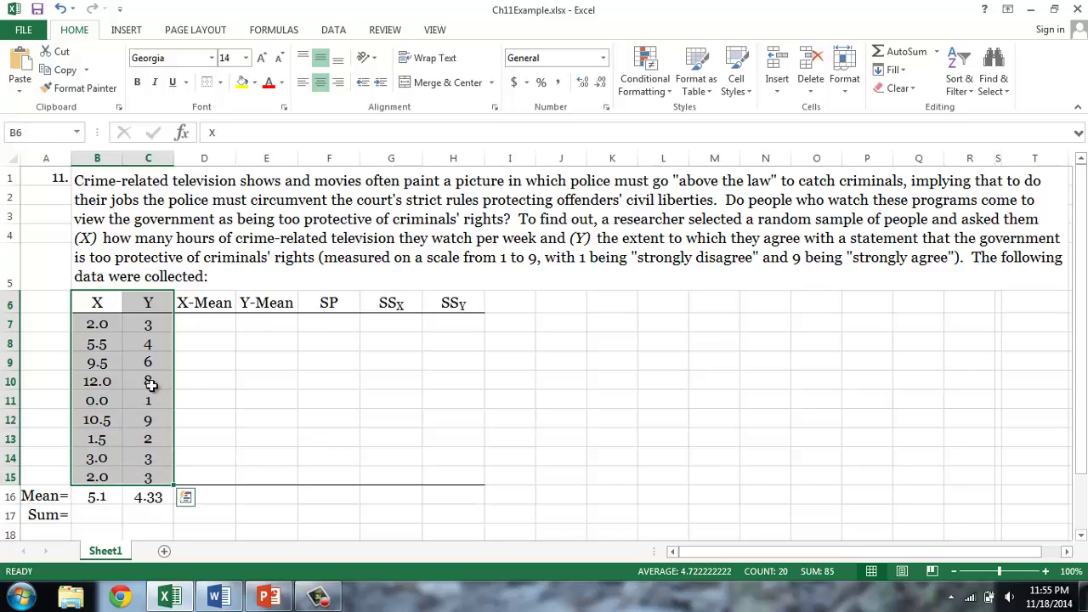
pyautogui.click(126, 32)
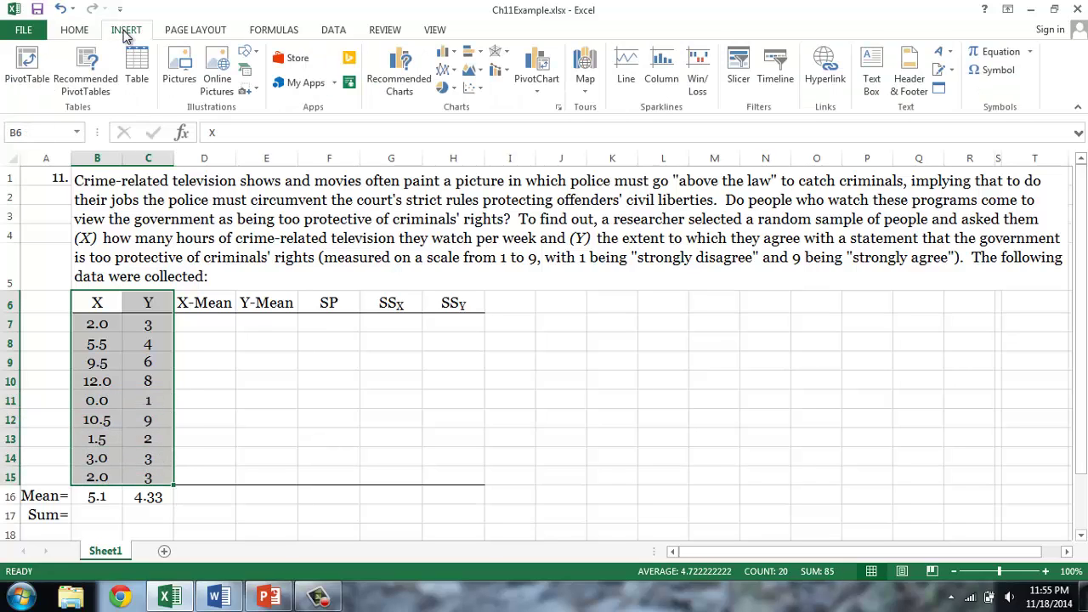
pyautogui.click(481, 93)
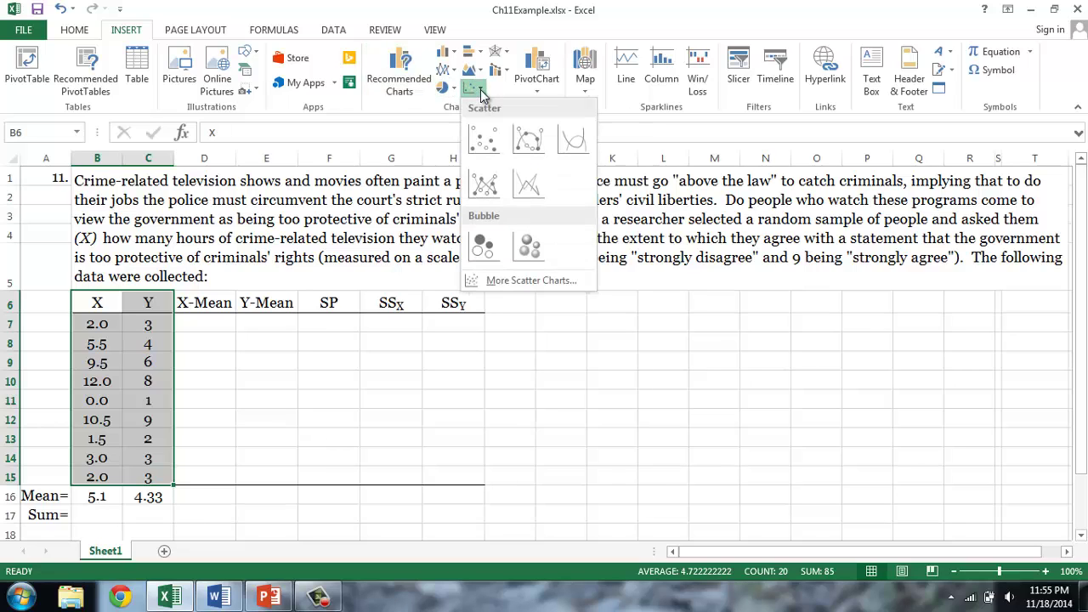
pyautogui.click(482, 142)
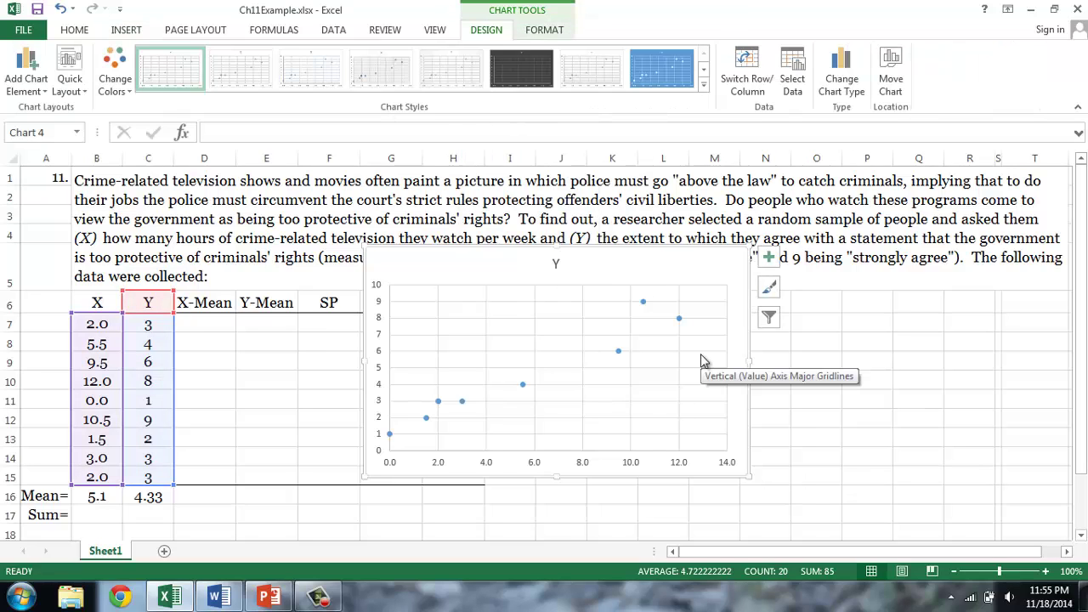
pyautogui.moveTo(691, 273); pyautogui.dragTo(807, 301)
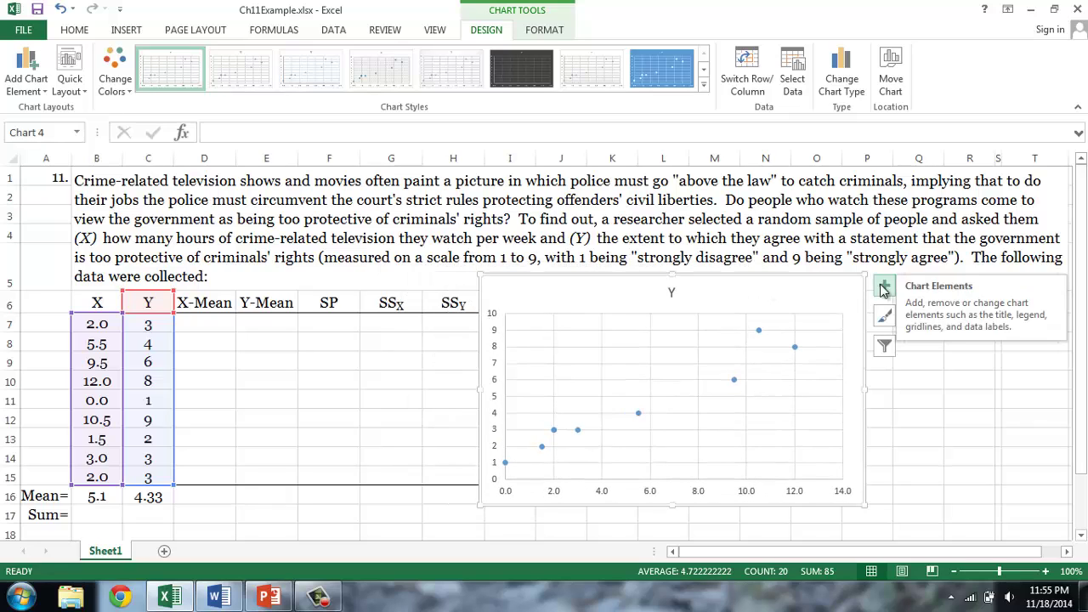
# Step: Remove the chart title from the scatter chart and add axis titles
pyautogui.click(884, 289)
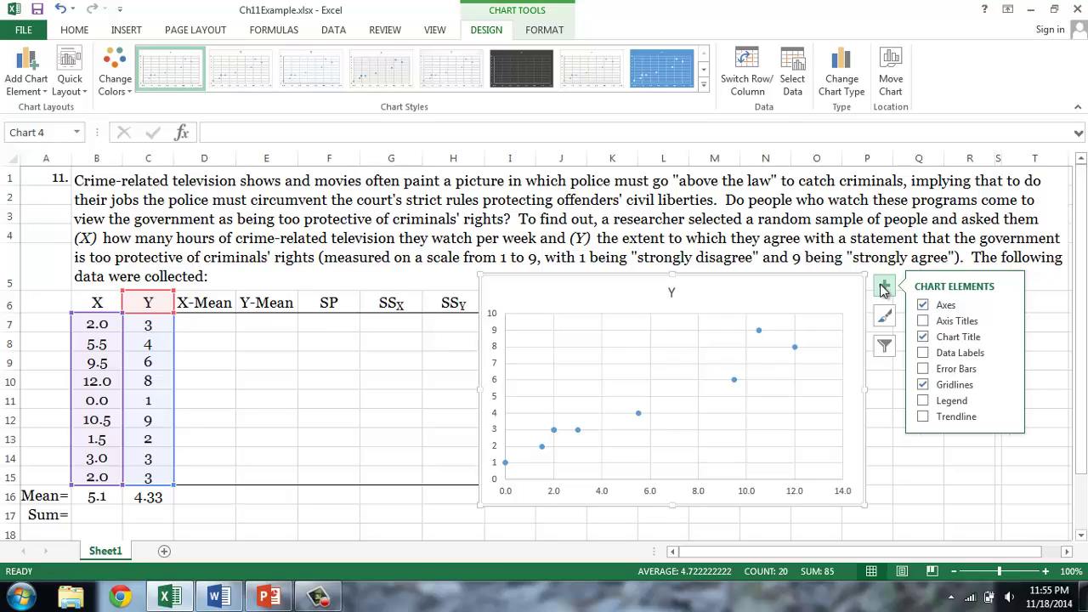
pyautogui.click(923, 338)
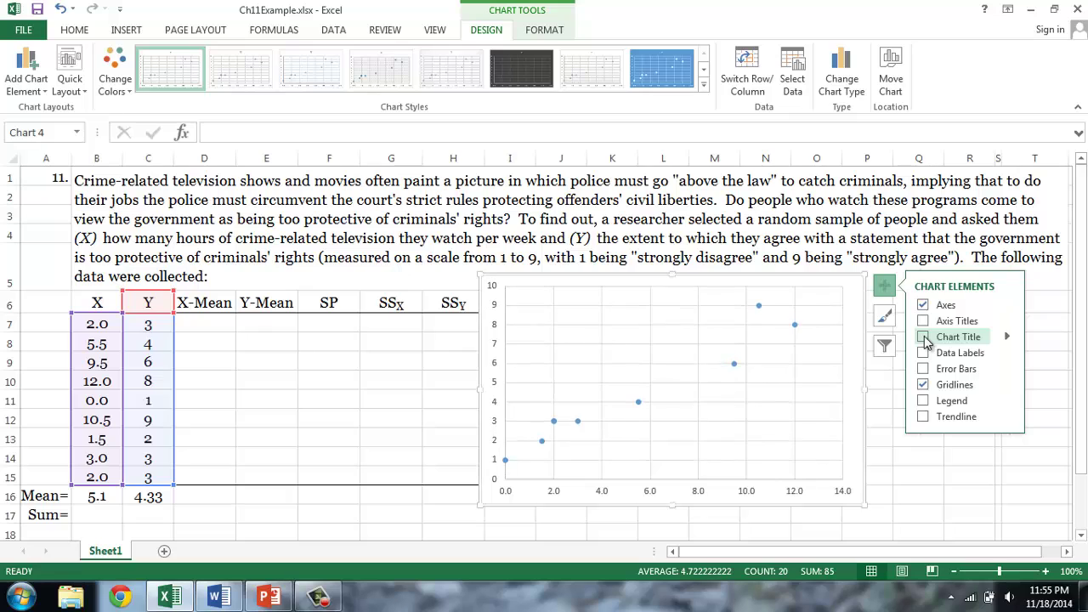
pyautogui.click(923, 322)
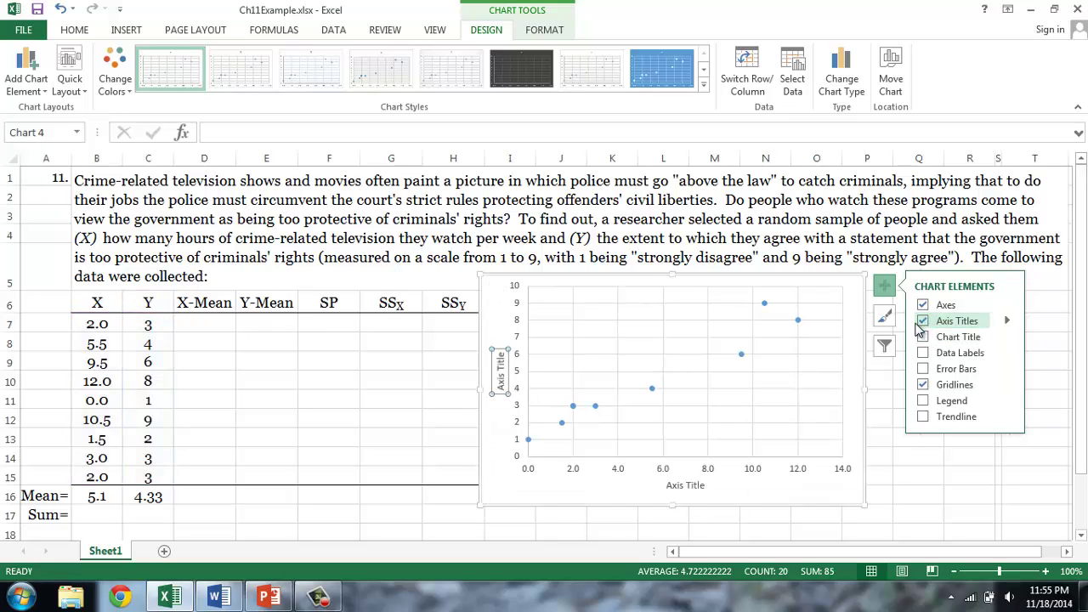
# Step: Change the vertical axis title to "Government Too Protective"
pyautogui.moveTo(501, 391); pyautogui.dragTo(500, 347)
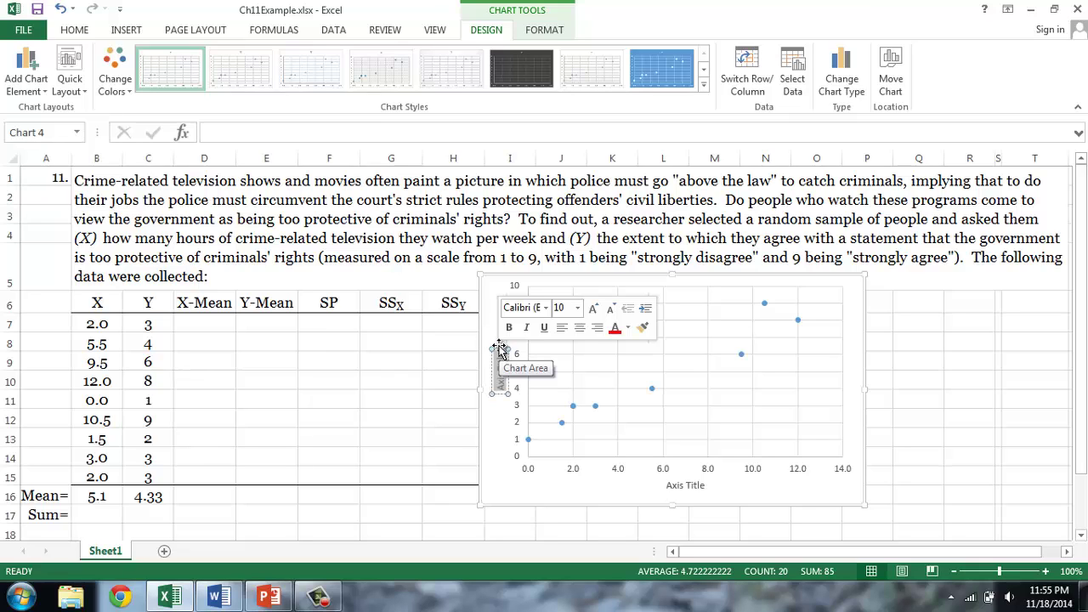
pyautogui.write('Gover')
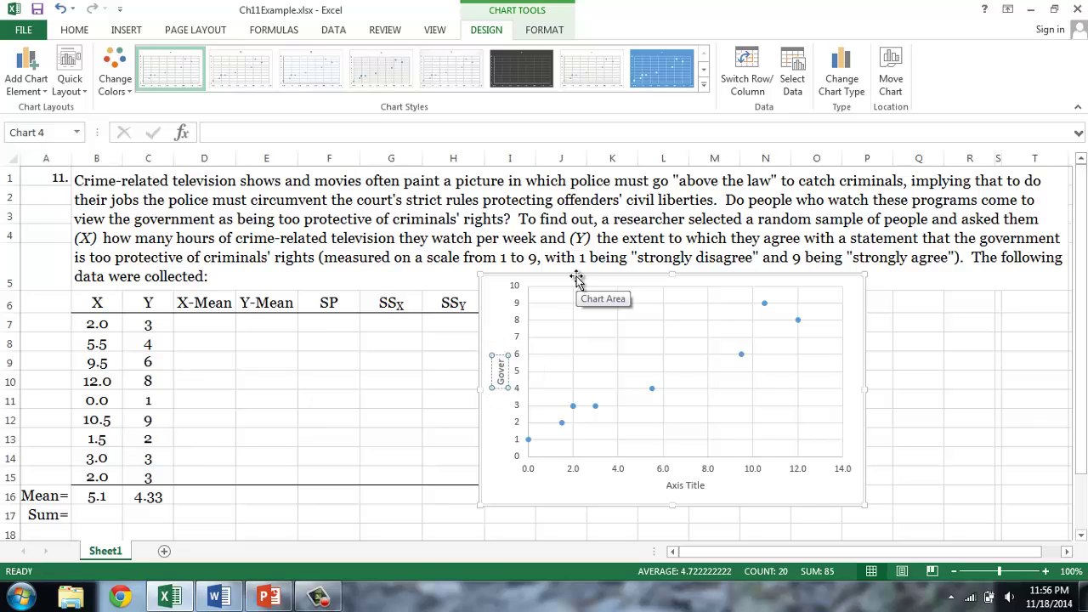
pyautogui.write('nment')
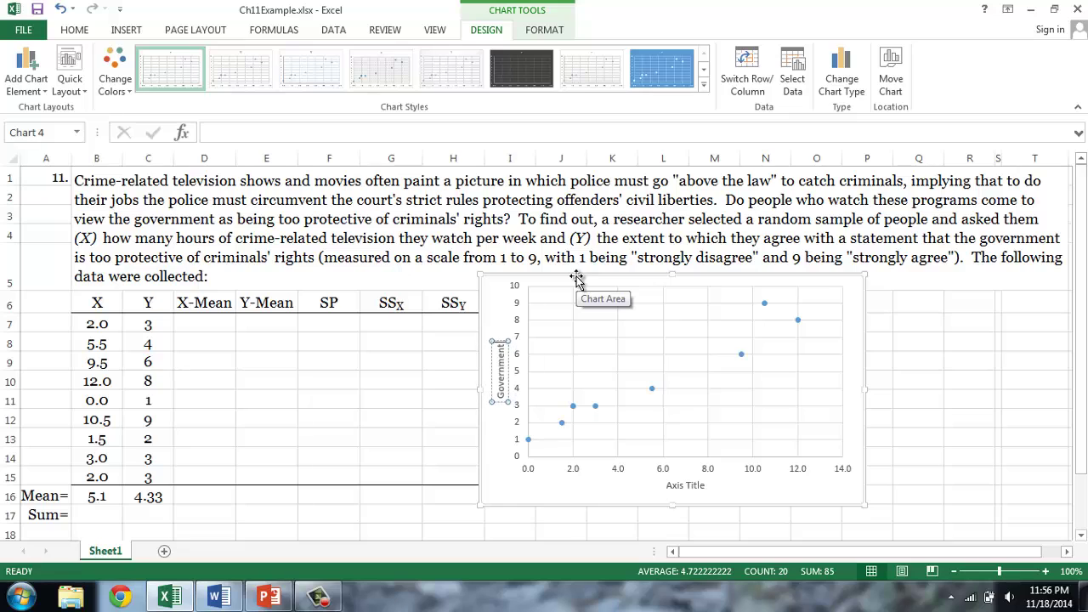
pyautogui.write(' Too Pr')
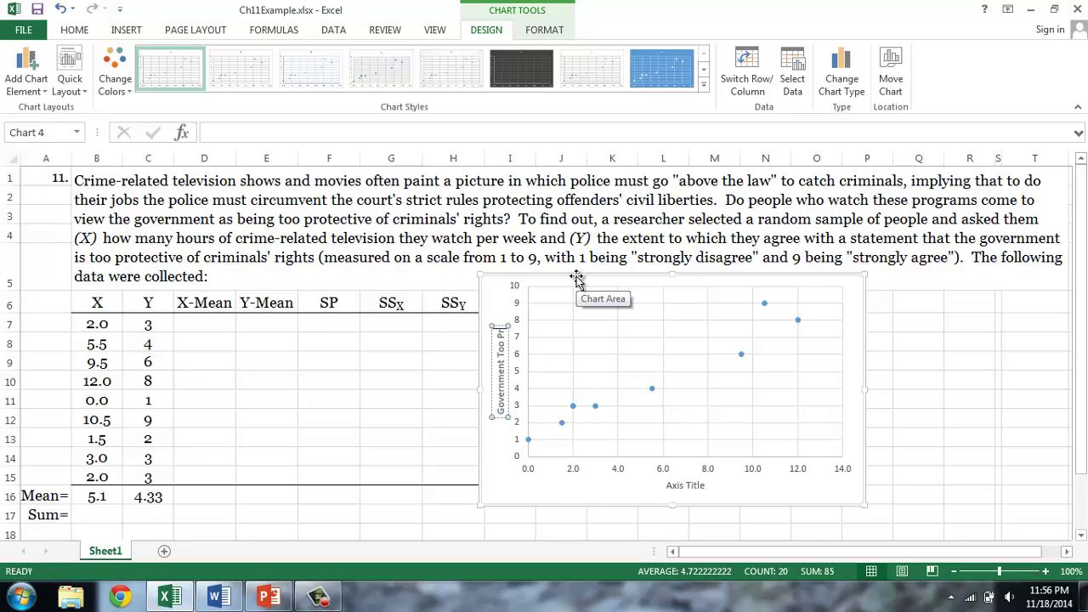
pyautogui.write('otective')
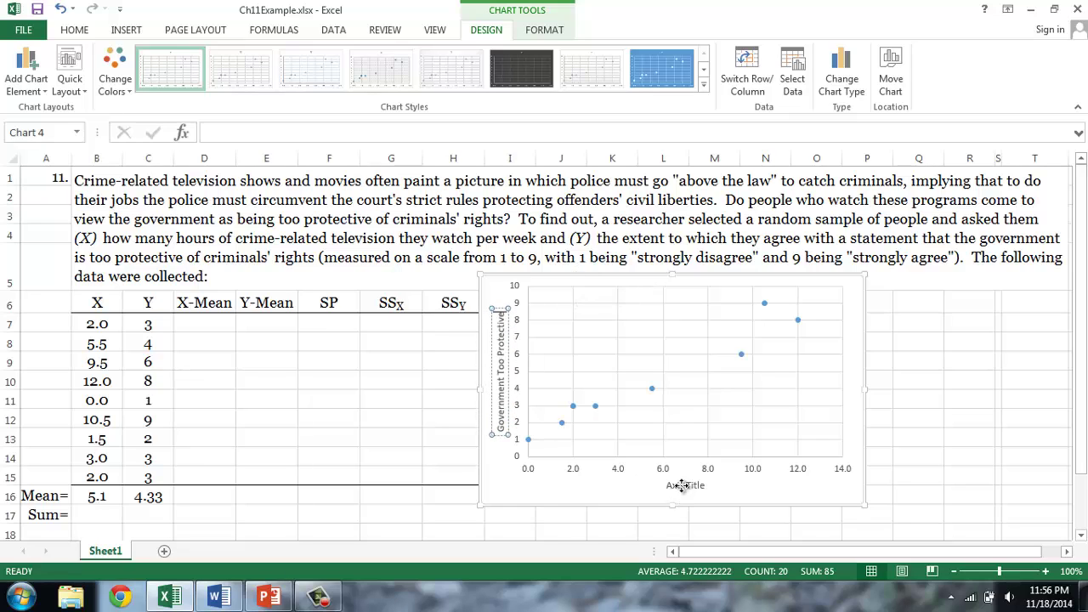
# Step: Change the horizontal axis title to "Crime TV Watched"
pyautogui.click(689, 486)
pyautogui.moveTo(706, 485); pyautogui.dragTo(662, 481)
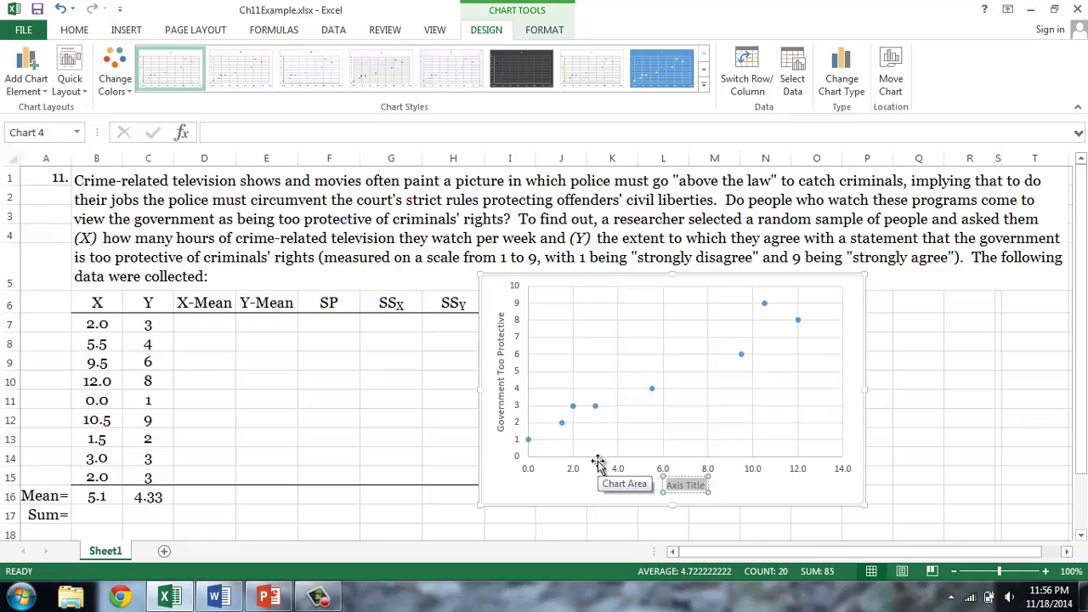
pyautogui.write('Crime TV Watched')
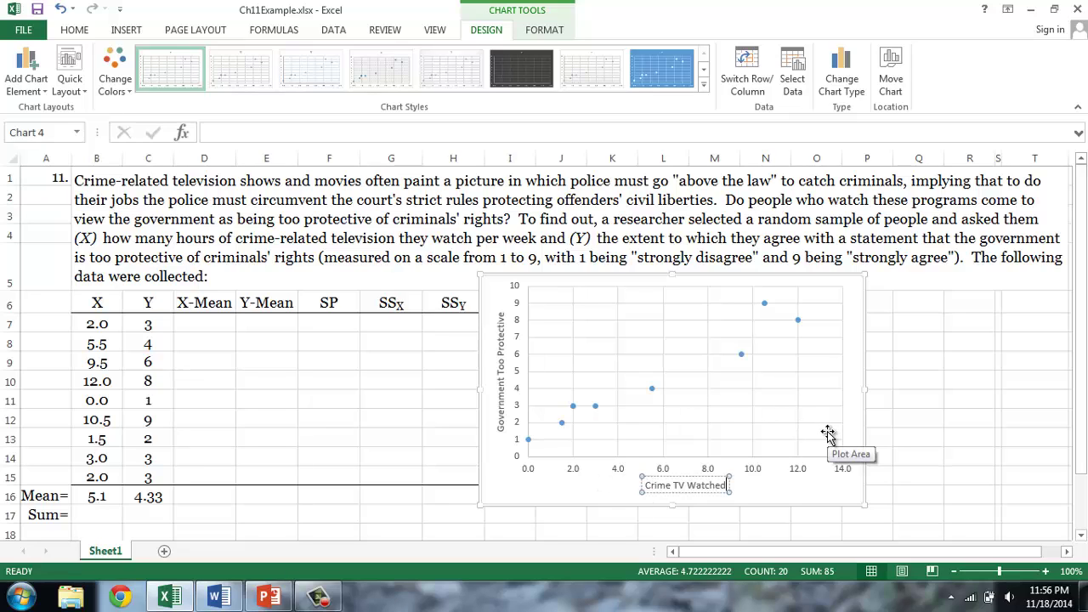
pyautogui.click(818, 497)
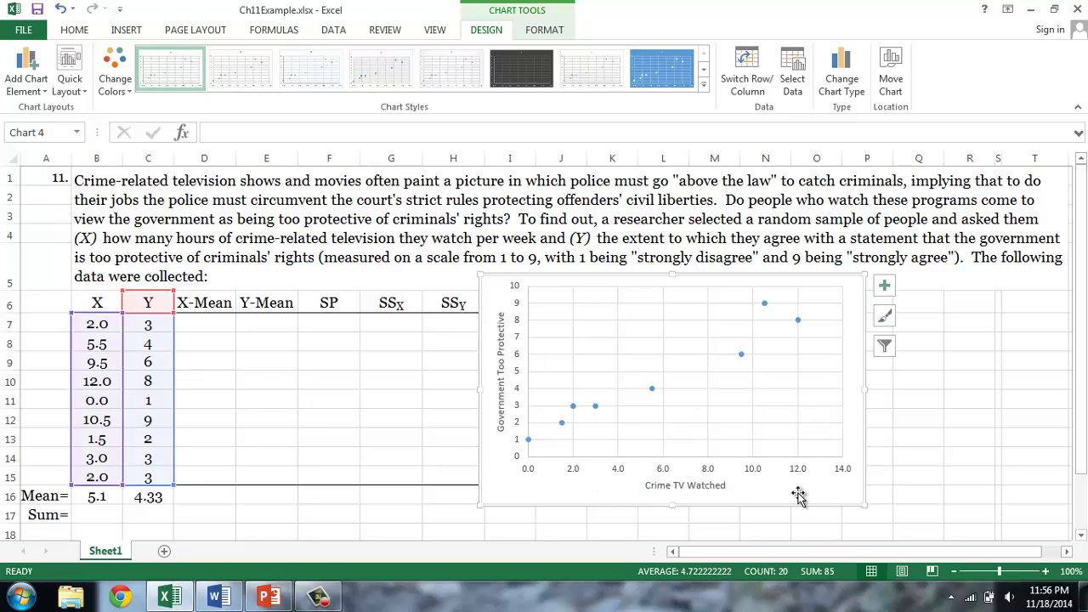
# Step: Set the vertical axis bounds to a minimum of 1 and a maximum of 9
pyautogui.rightClick(518, 387)
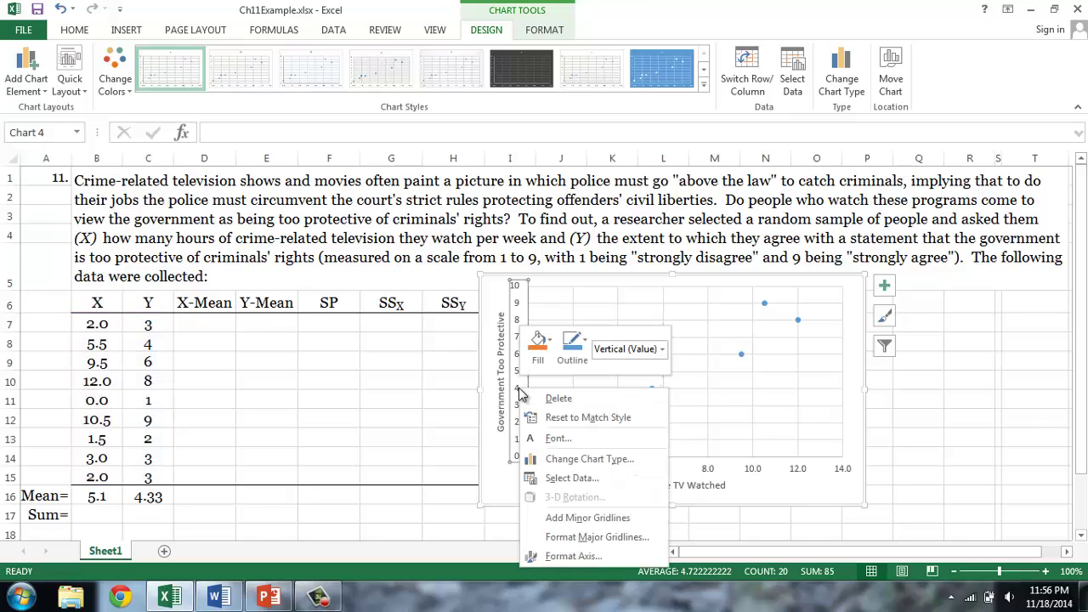
pyautogui.click(564, 553)
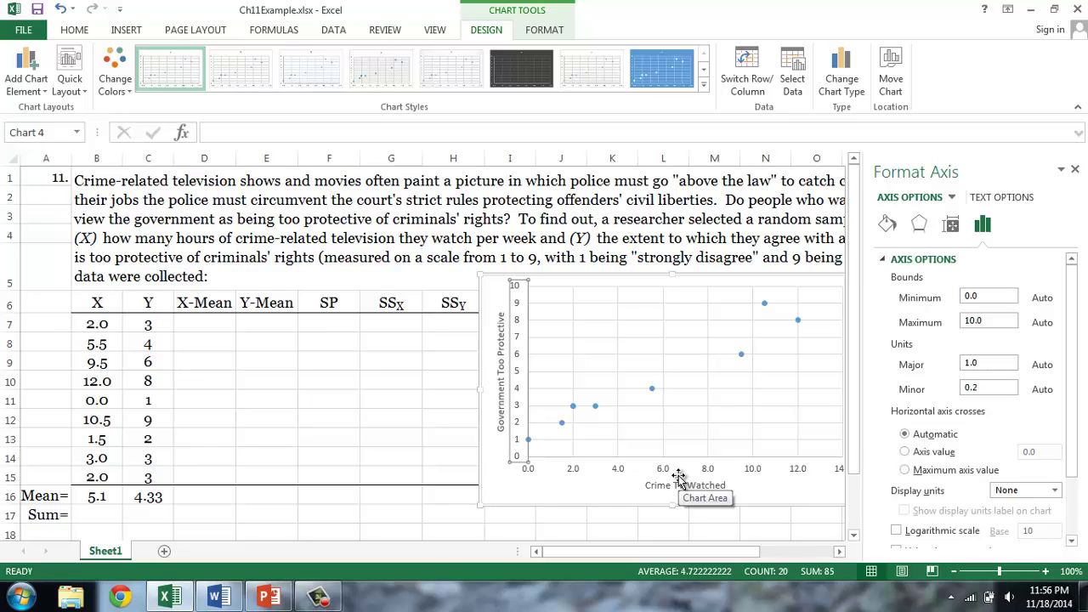
pyautogui.doubleClick(964, 299)
pyautogui.moveTo(964, 303); pyautogui.dragTo(955, 306)
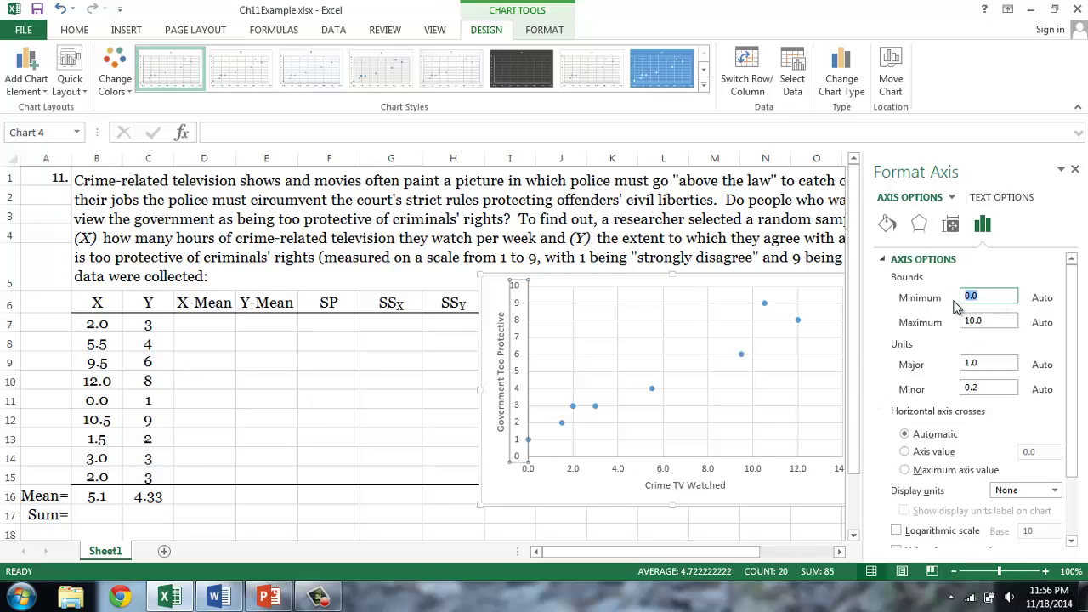
pyautogui.write('1')
pyautogui.press('Tab')
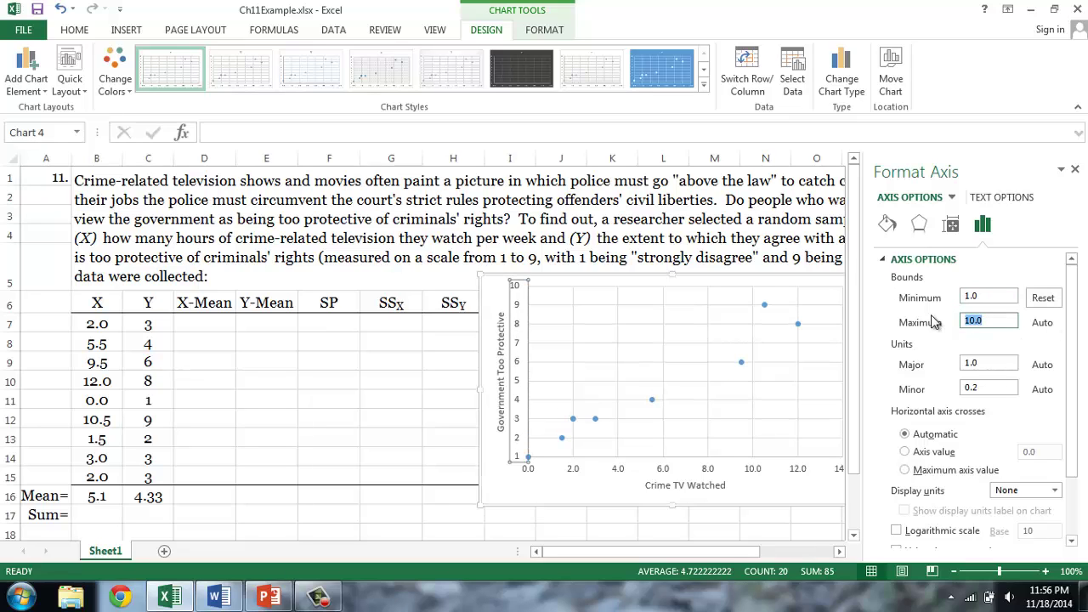
pyautogui.write('9')
pyautogui.click(978, 362)
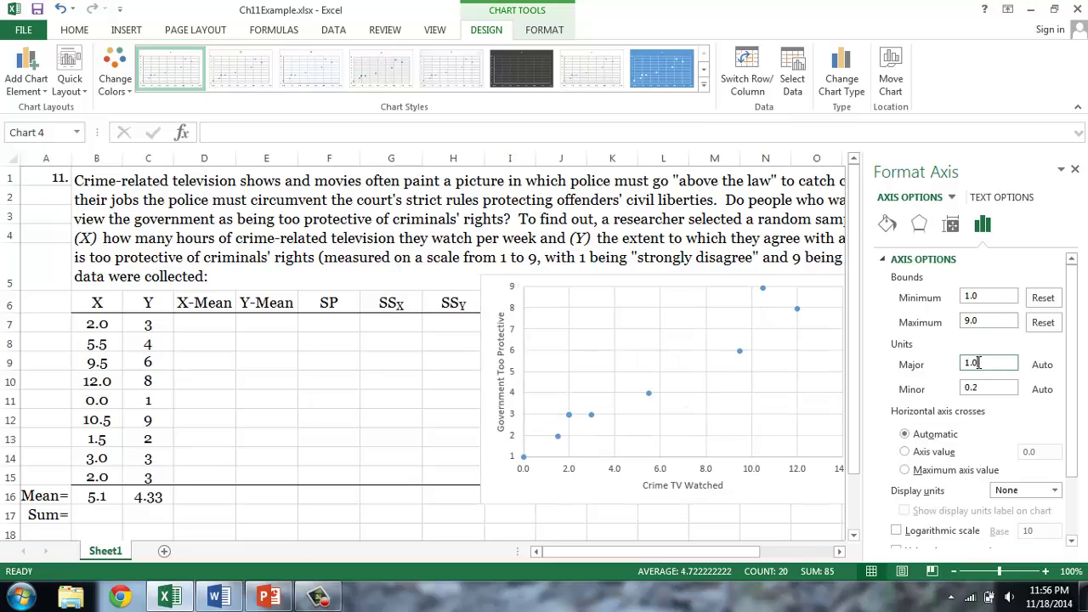
pyautogui.click(1074, 169)
# Step: Set the horizontal axis maximum bound to 12
pyautogui.rightClick(753, 470)
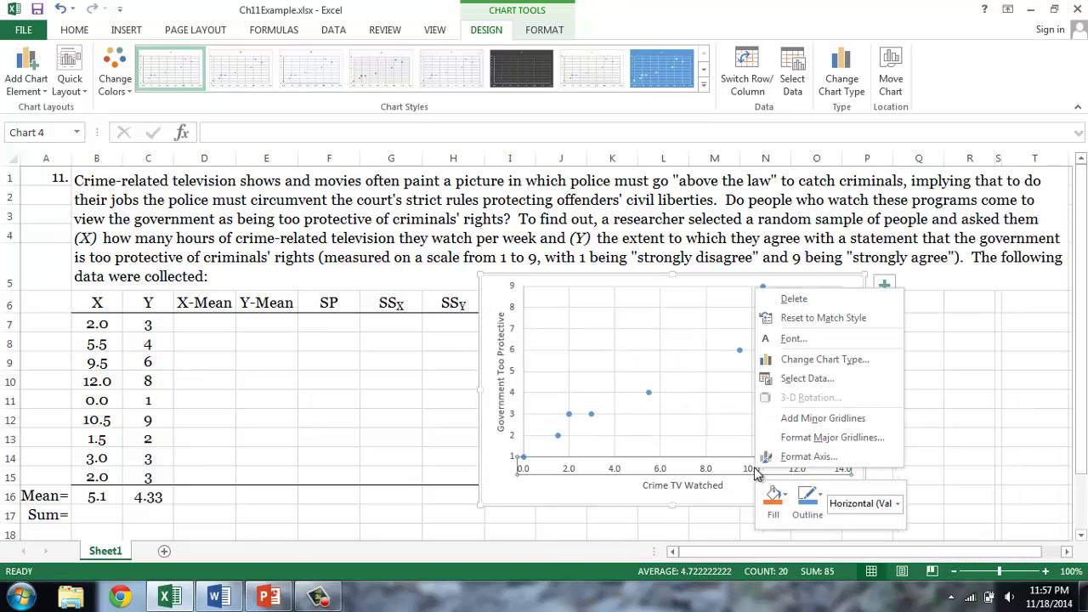
pyautogui.click(775, 458)
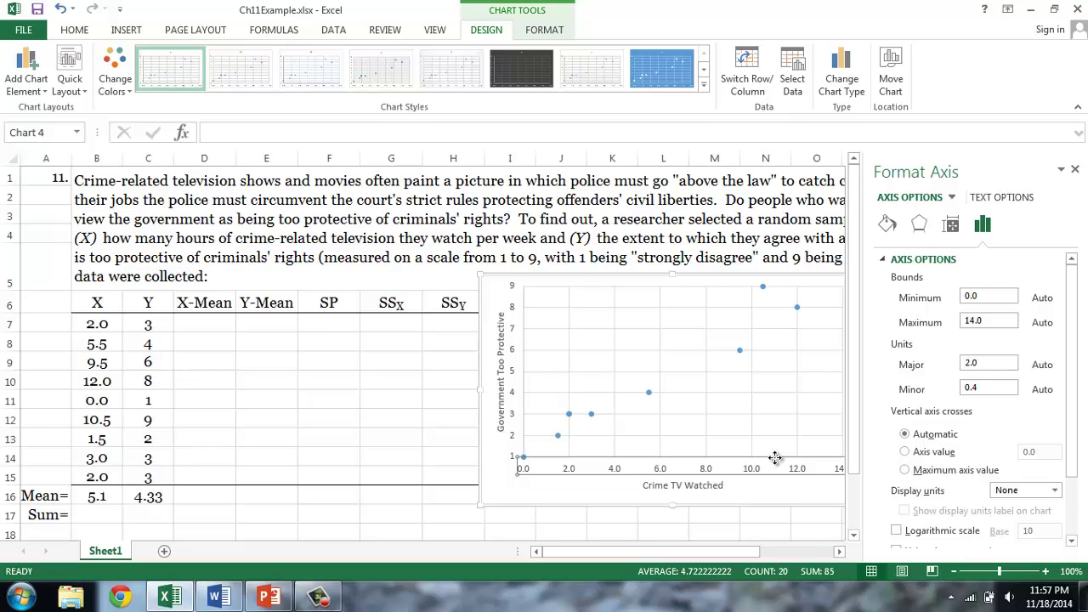
pyautogui.moveTo(986, 320); pyautogui.dragTo(956, 324)
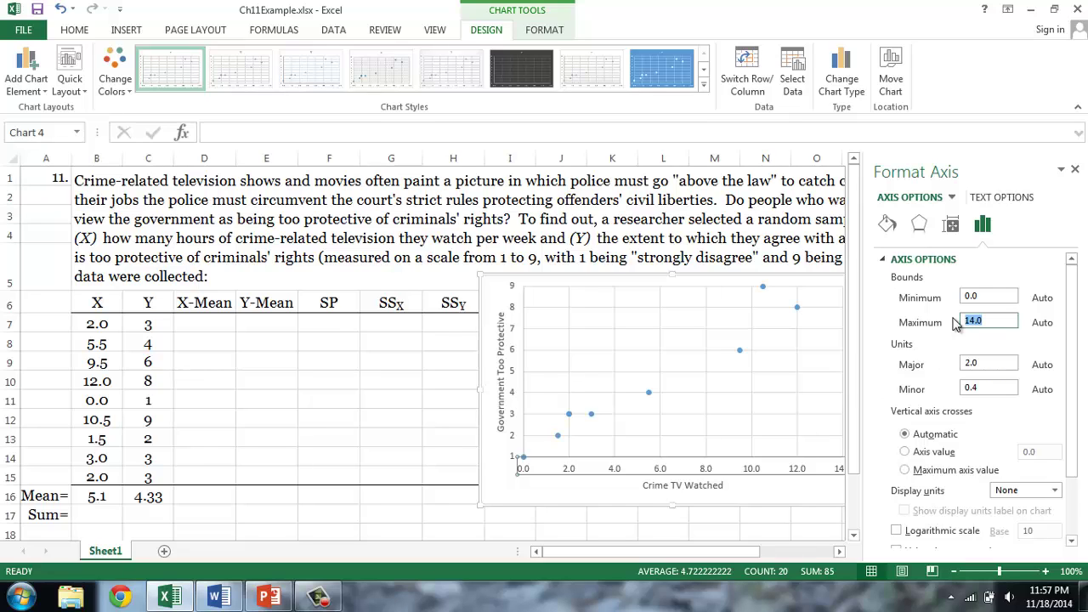
pyautogui.write('12')
pyautogui.click(1013, 362)
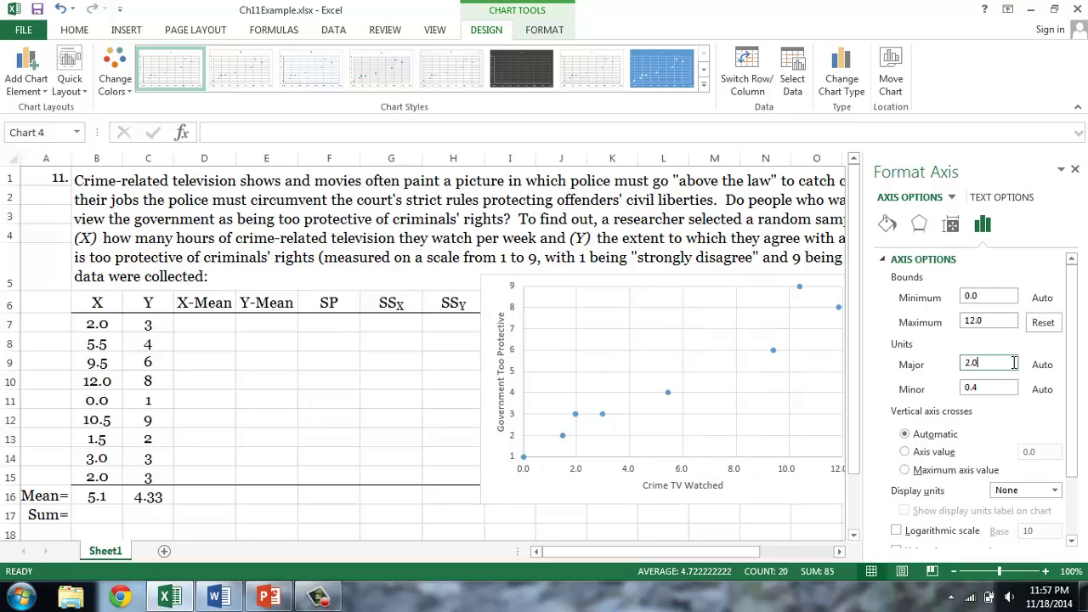
pyautogui.click(1075, 169)
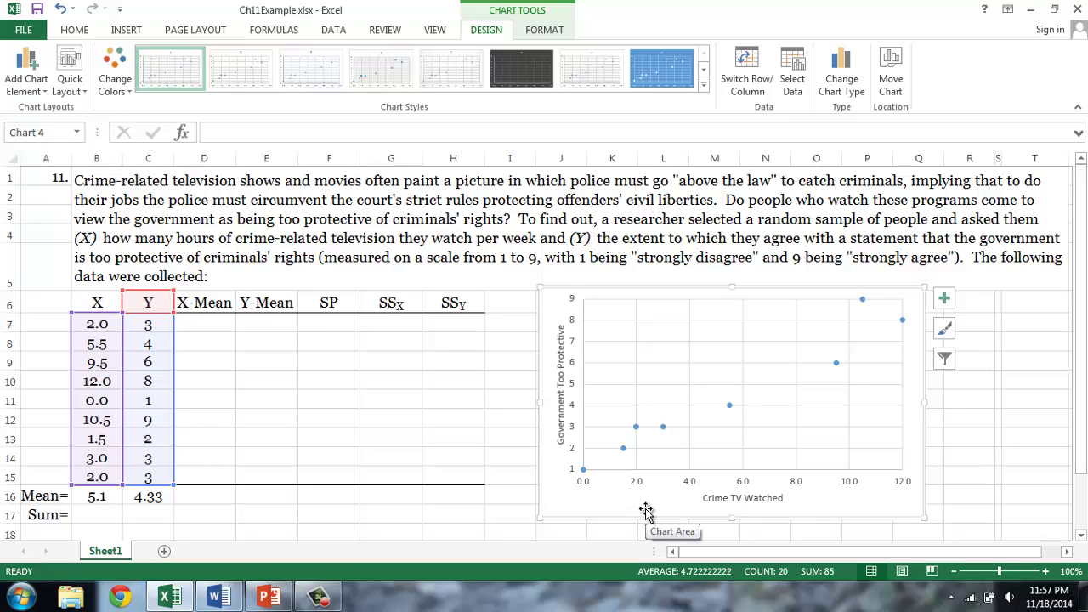
# Step: Add a linear trendline to the scatter chart and display its equation and R-squared value on the chart
pyautogui.click(944, 302)
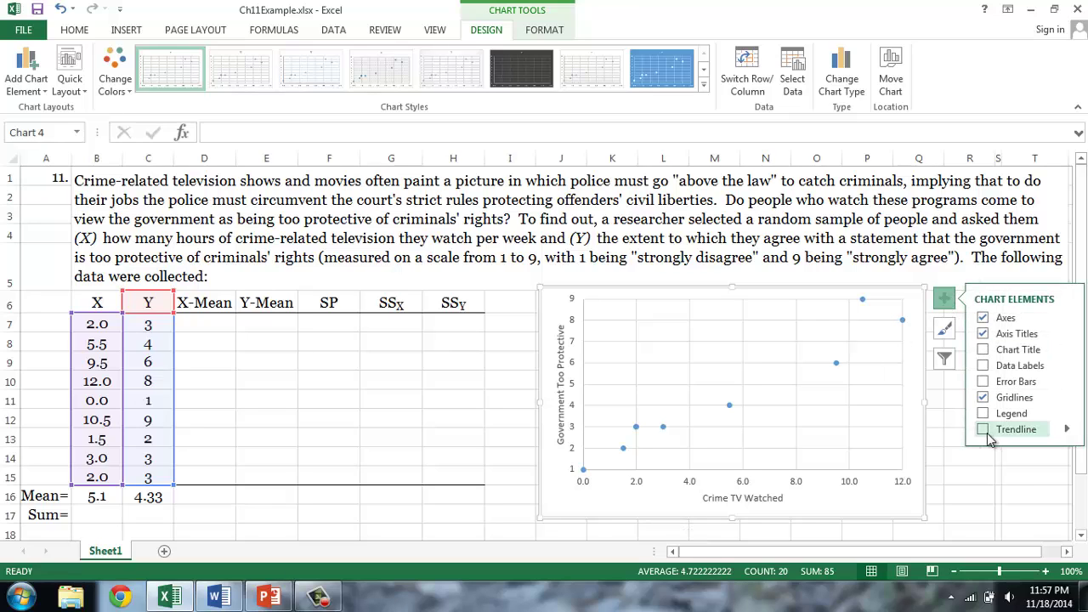
pyautogui.click(1067, 432)
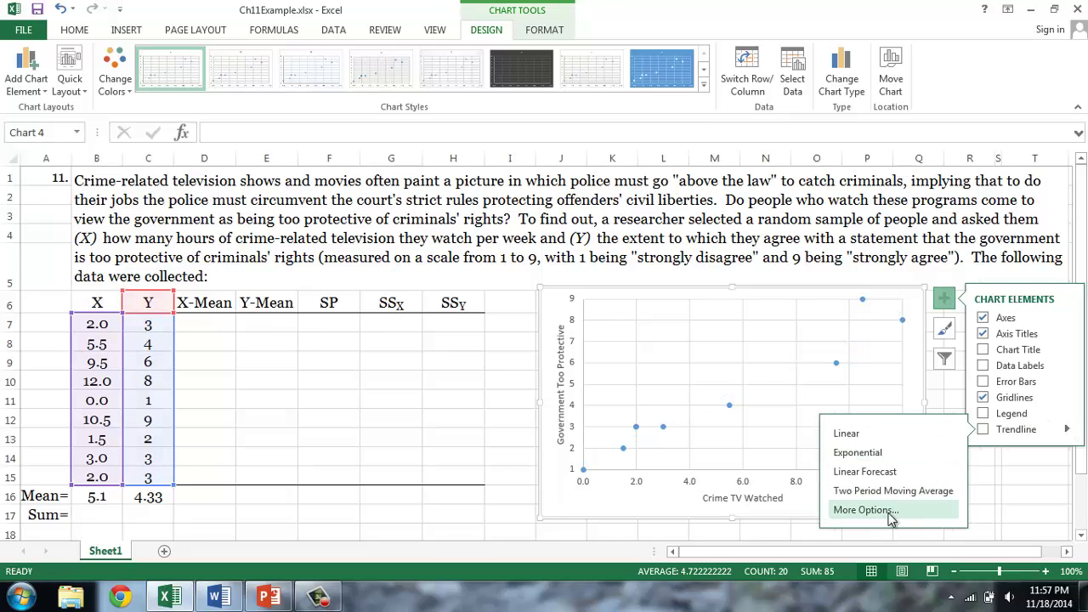
pyautogui.click(890, 520)
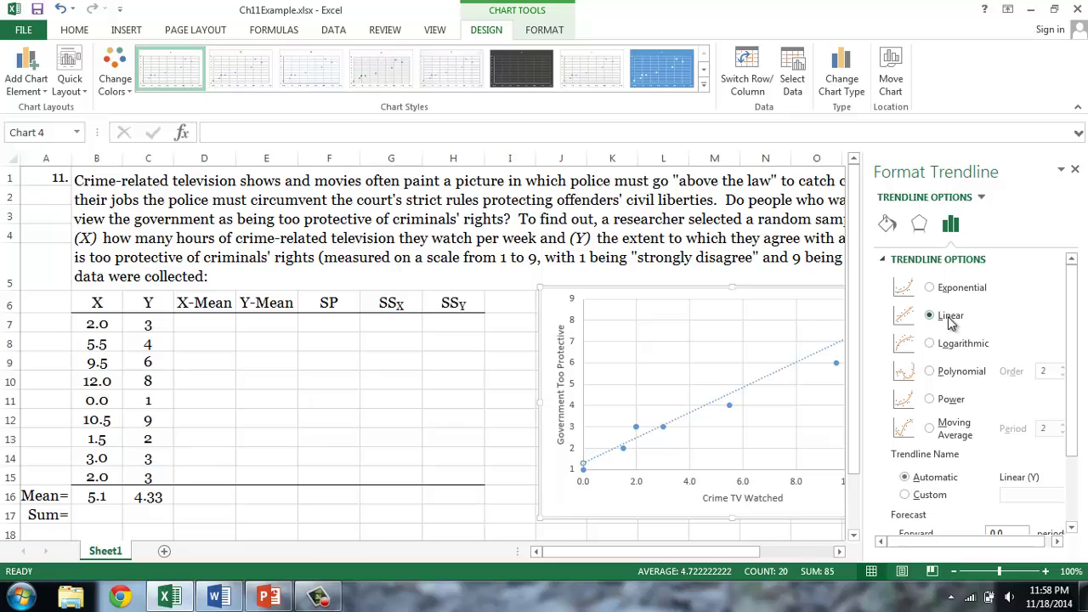
pyautogui.moveTo(1068, 393); pyautogui.dragTo(1068, 477)
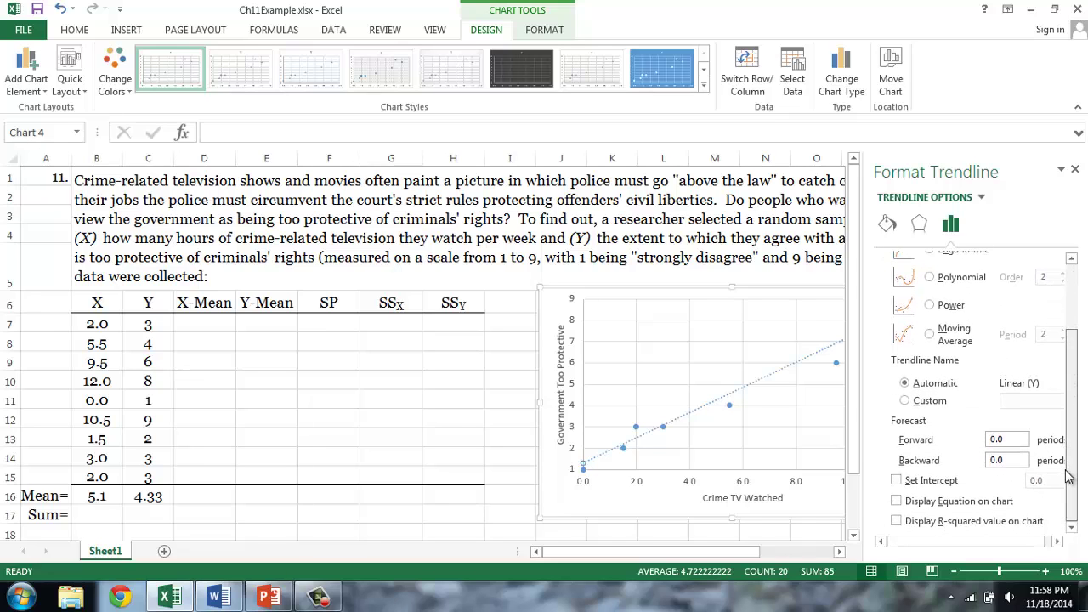
pyautogui.click(897, 502)
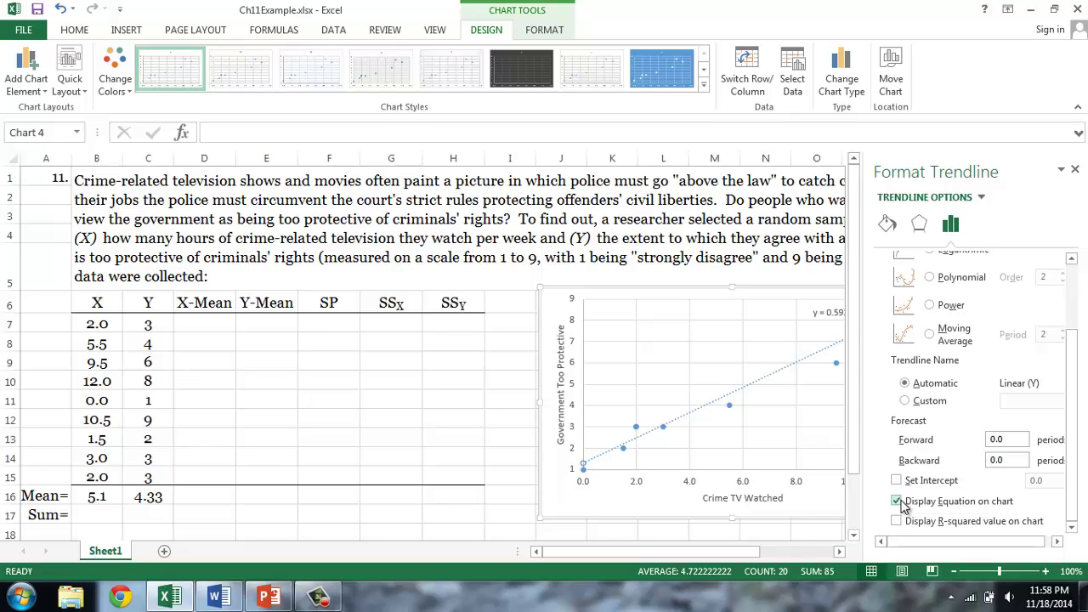
pyautogui.click(897, 521)
pyautogui.click(1076, 171)
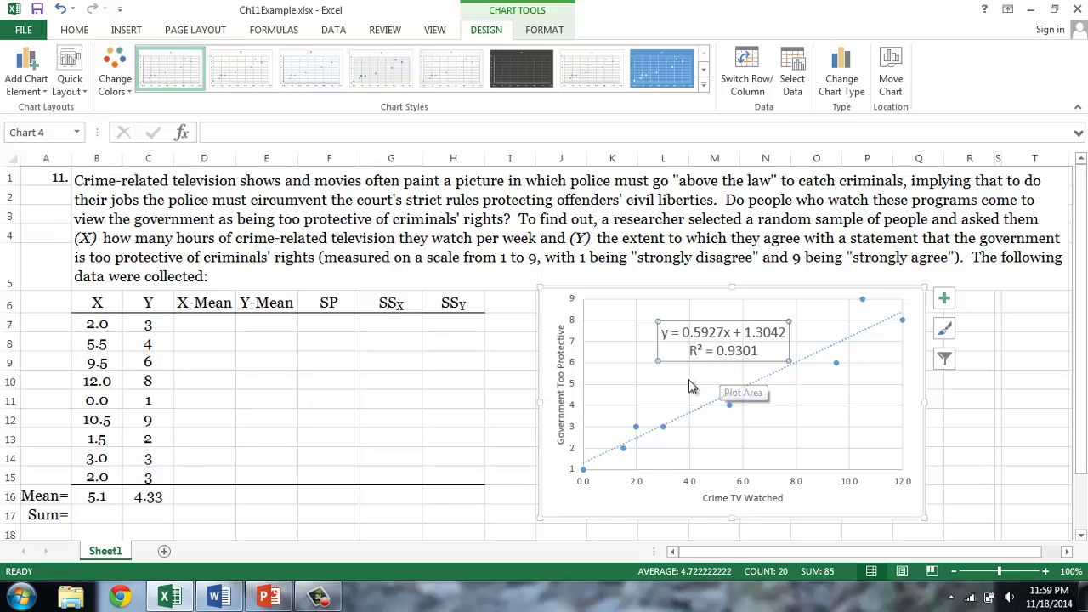
pyautogui.click(689, 377)
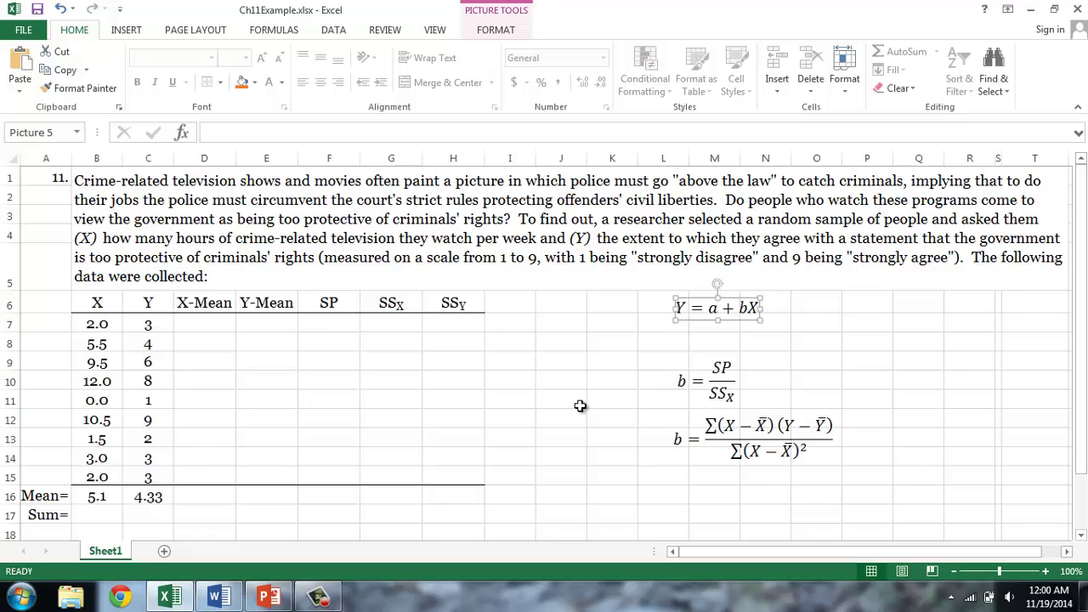
pyautogui.click(685, 384)
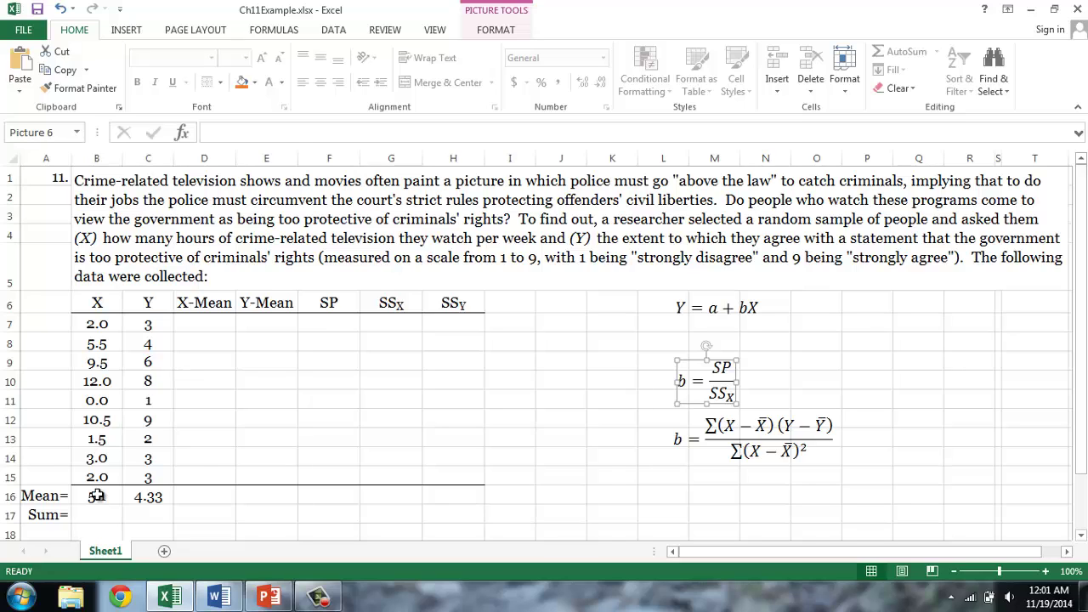
pyautogui.moveTo(97, 496); pyautogui.dragTo(148, 496)
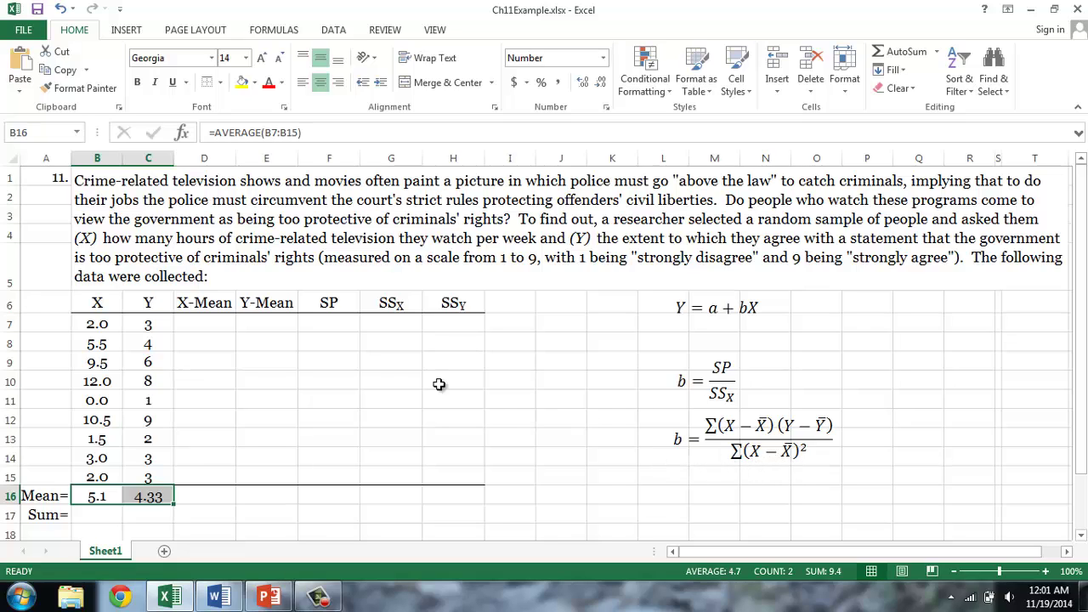
# Step: Calculate the X-Mean deviations in D7:D15 by entering =B7-$B$16 in D7 and filling it down
pyautogui.click(208, 324)
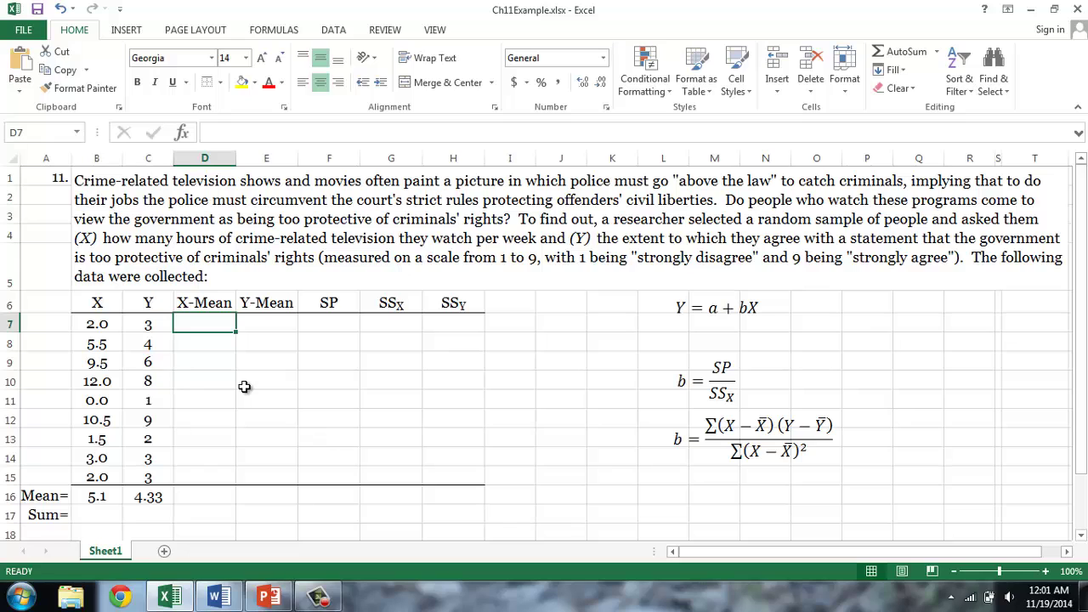
pyautogui.write('=')
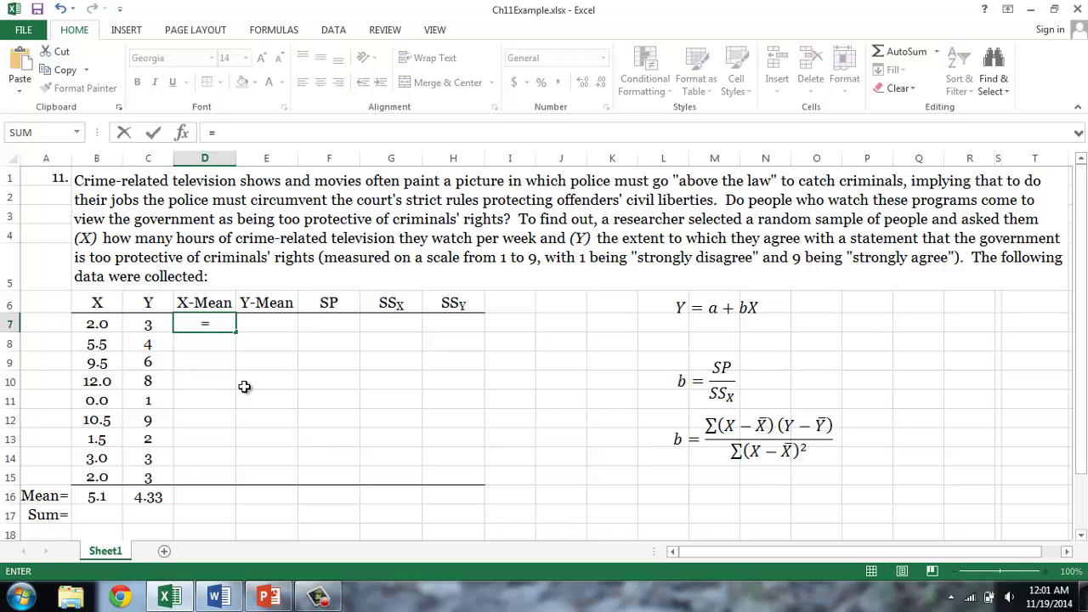
pyautogui.click(95, 323)
pyautogui.write('-')
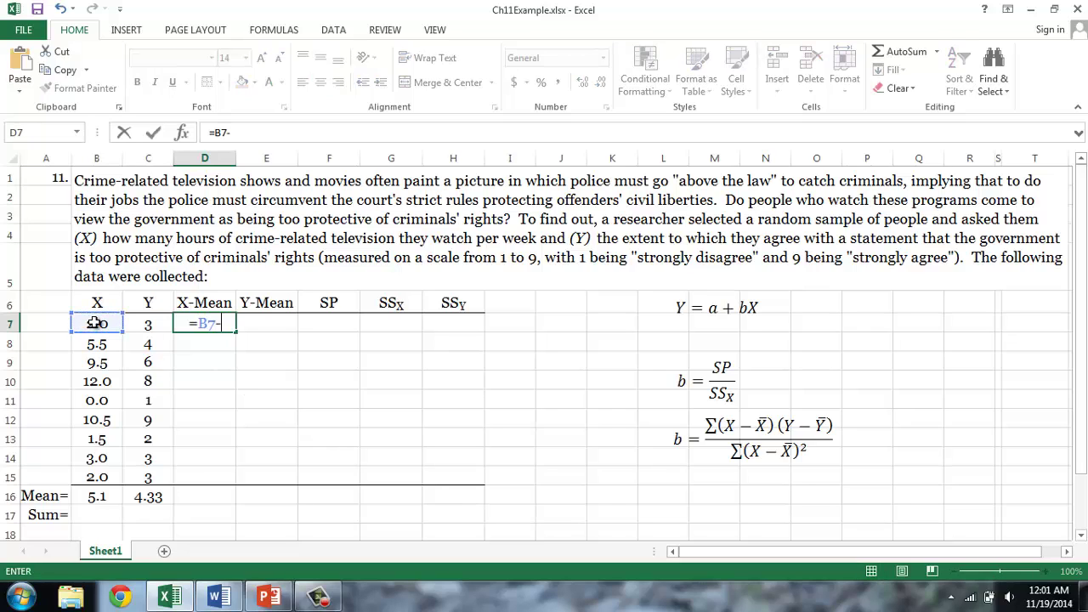
pyautogui.click(91, 497)
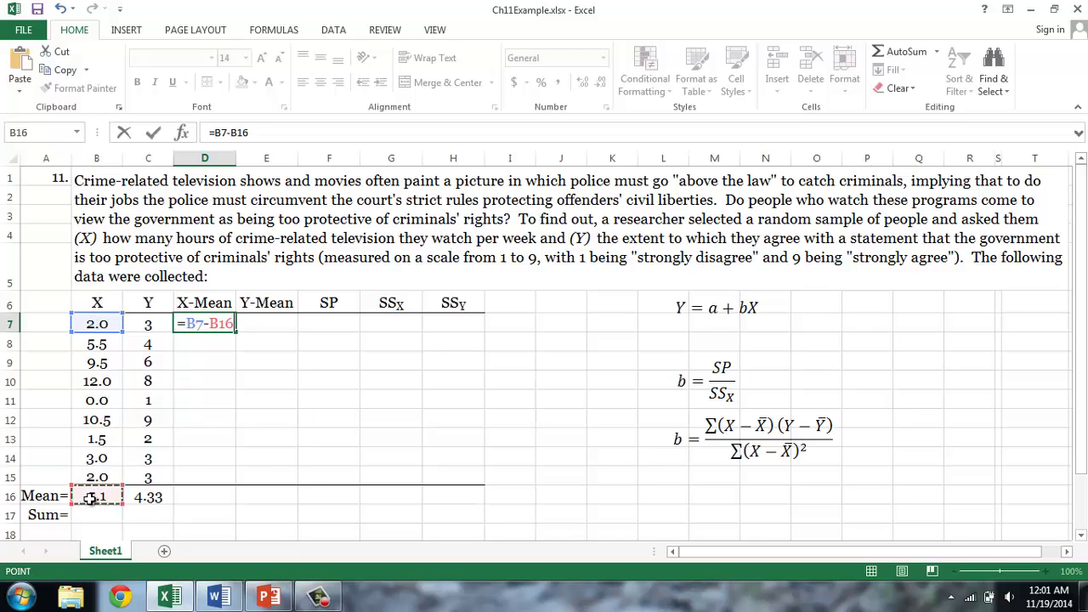
pyautogui.press('F2')
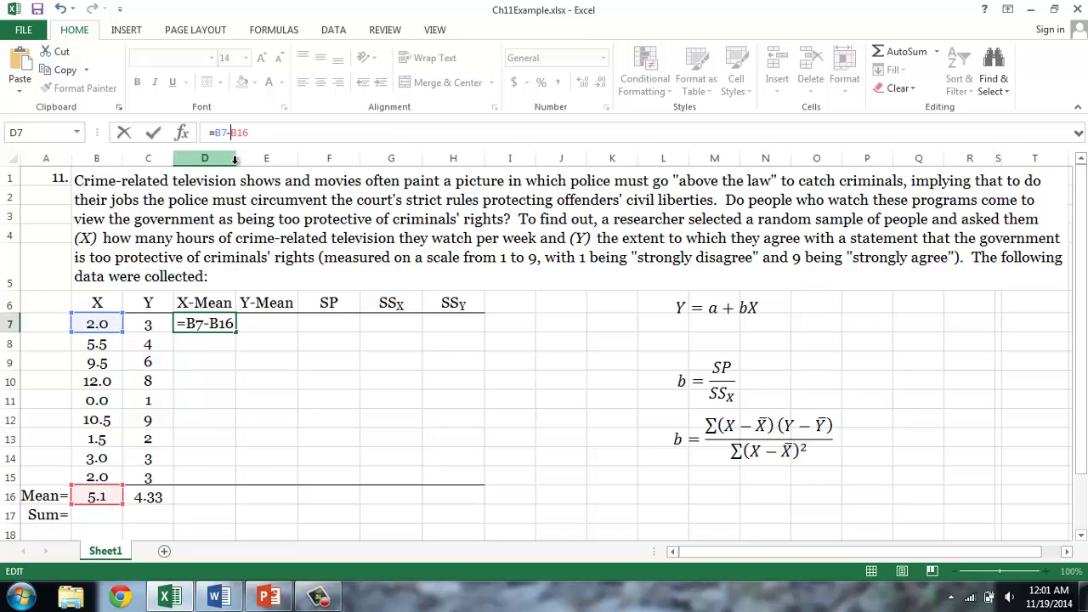
pyautogui.press('Left')
pyautogui.press('Left')
pyautogui.press('Left')
pyautogui.write('$')
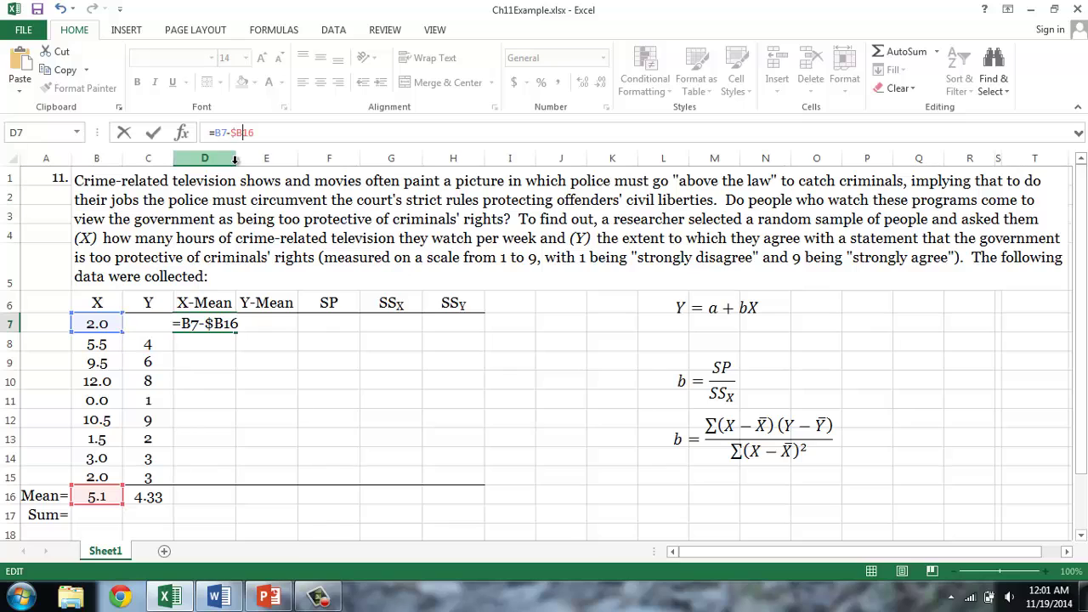
pyautogui.press('Right')
pyautogui.write('$')
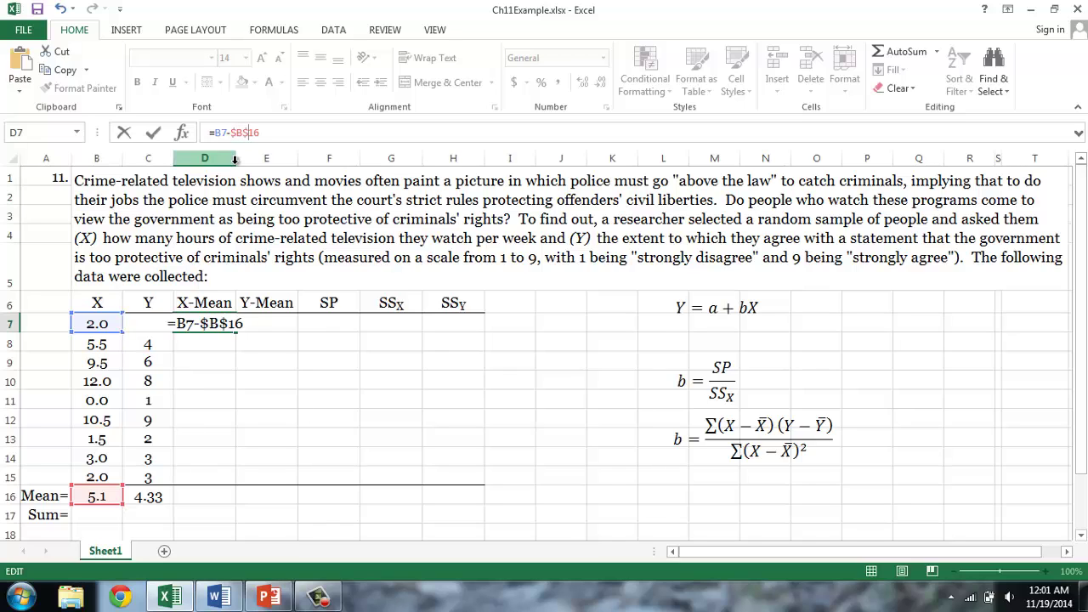
pyautogui.press('Return')
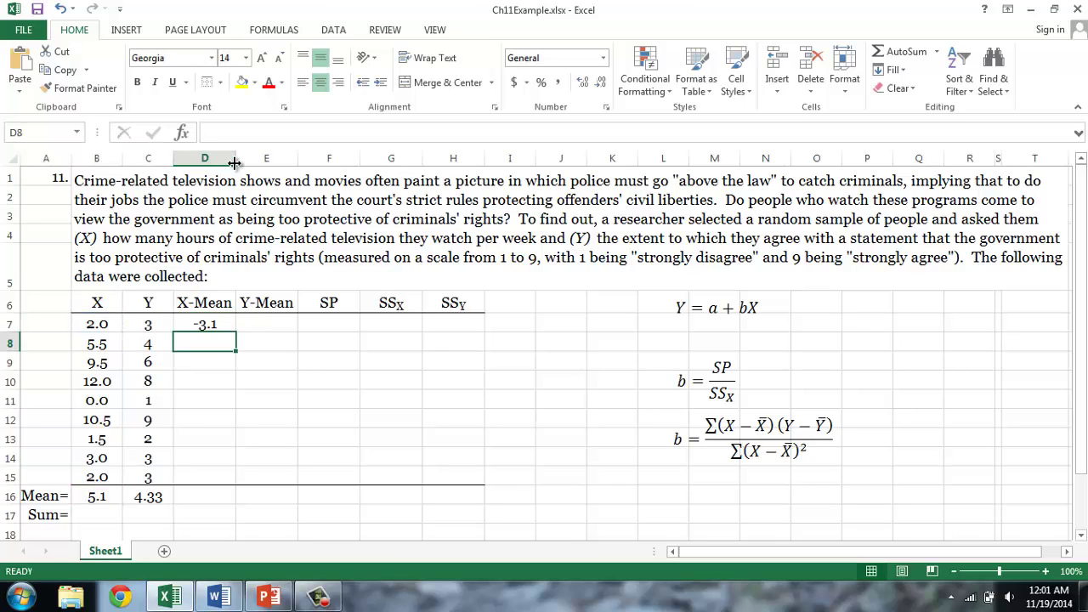
pyautogui.click(206, 324)
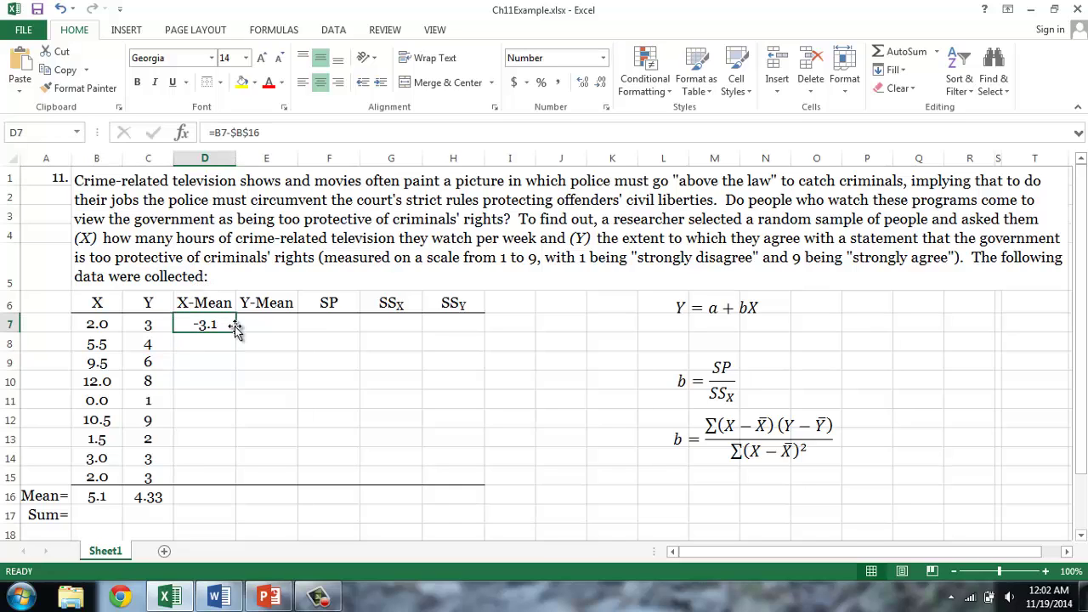
pyautogui.moveTo(236, 333); pyautogui.dragTo(227, 492)
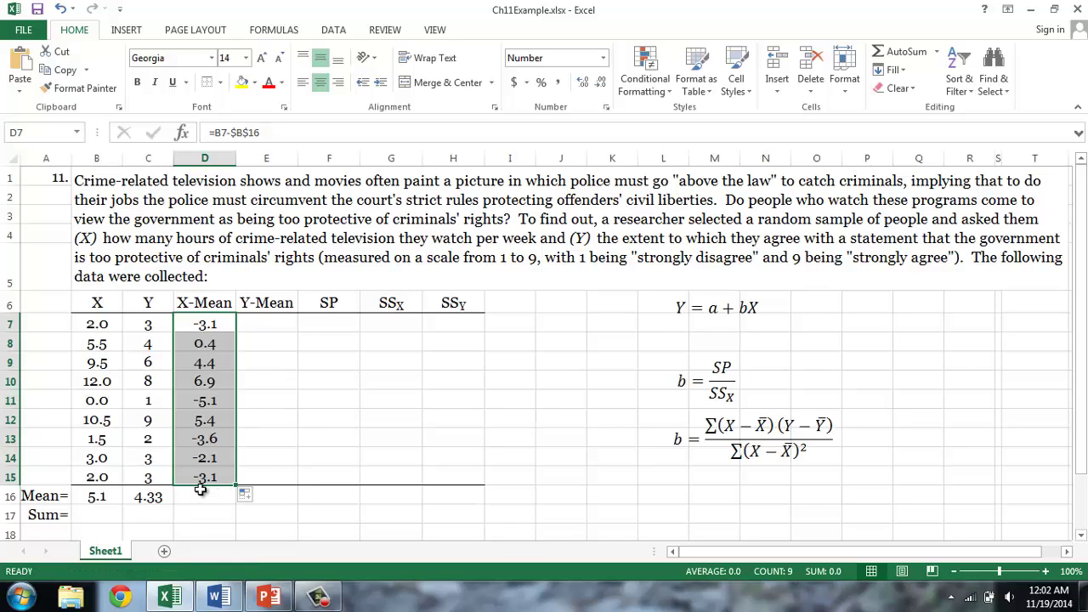
# Step: Calculate the Y-Mean deviations in E7:E15 by entering =C7-$C$16 in E7 and filling it down
pyautogui.press('Right')
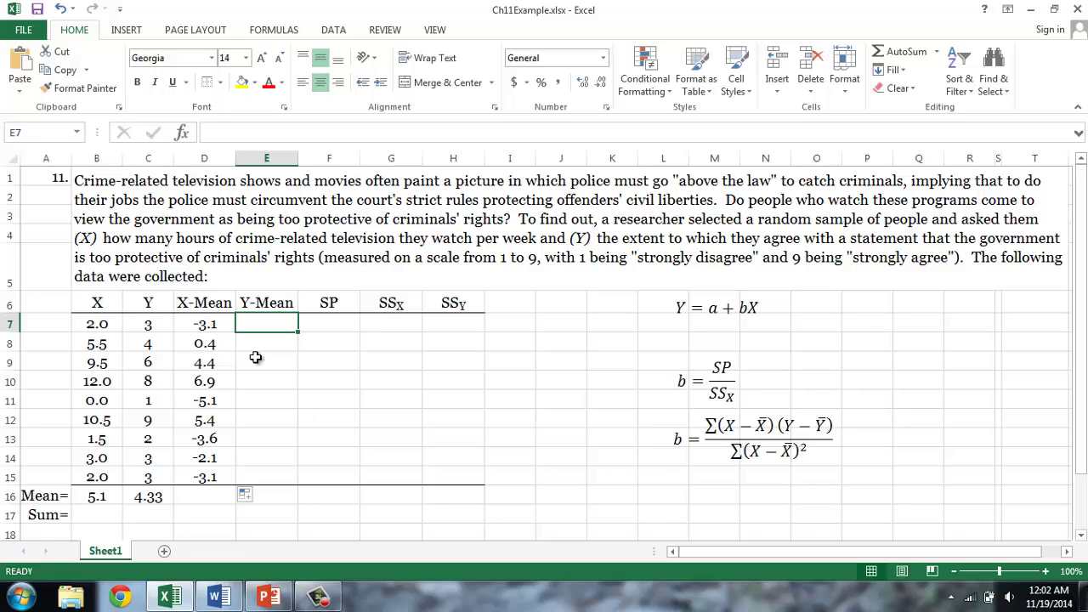
pyautogui.write('=')
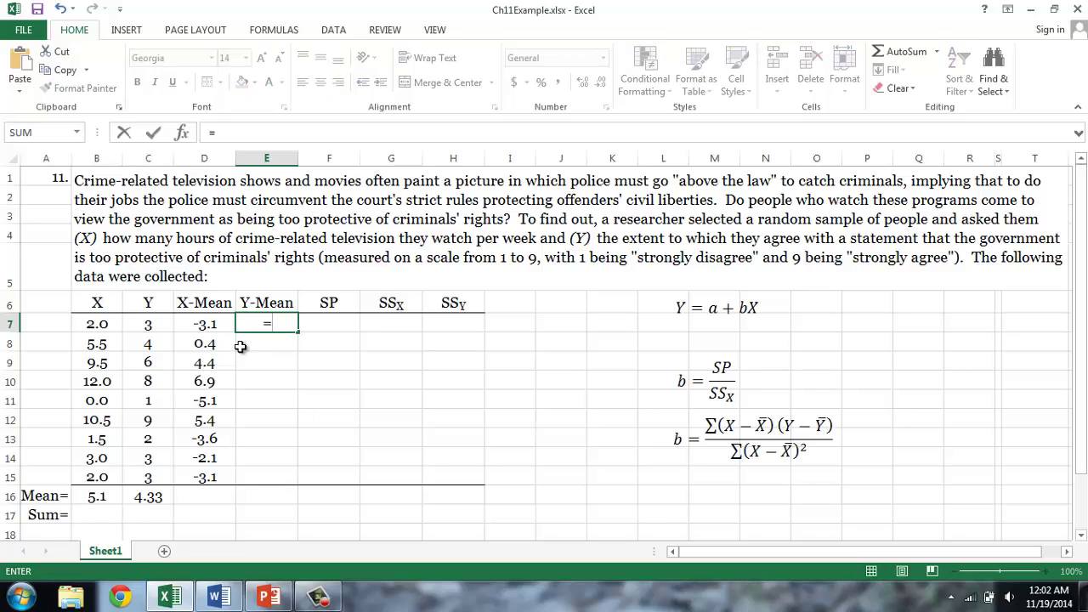
pyautogui.click(149, 323)
pyautogui.write('-')
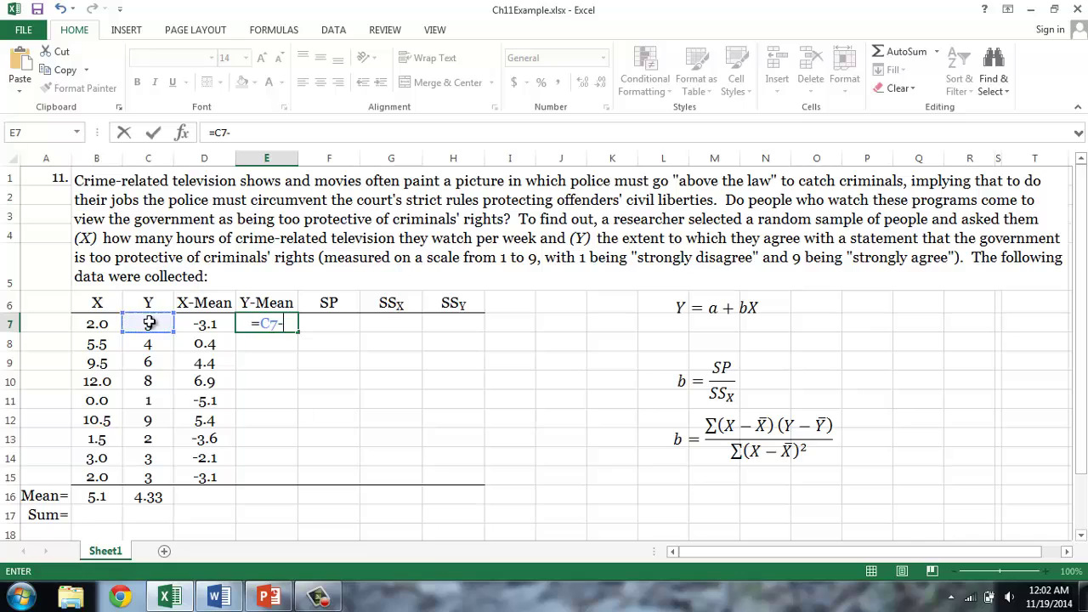
pyautogui.click(148, 497)
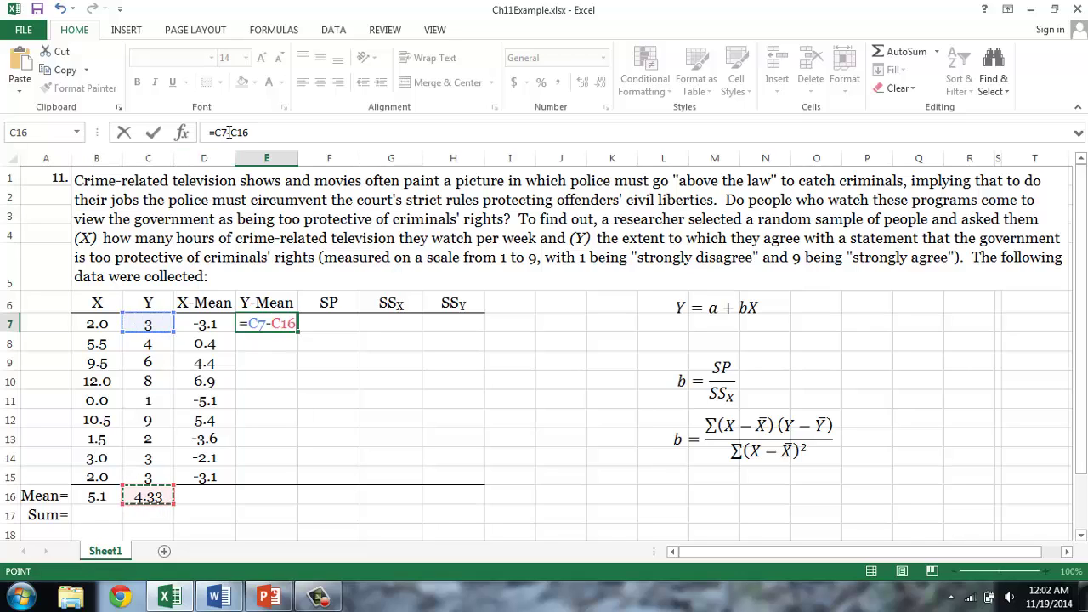
pyautogui.press('F2')
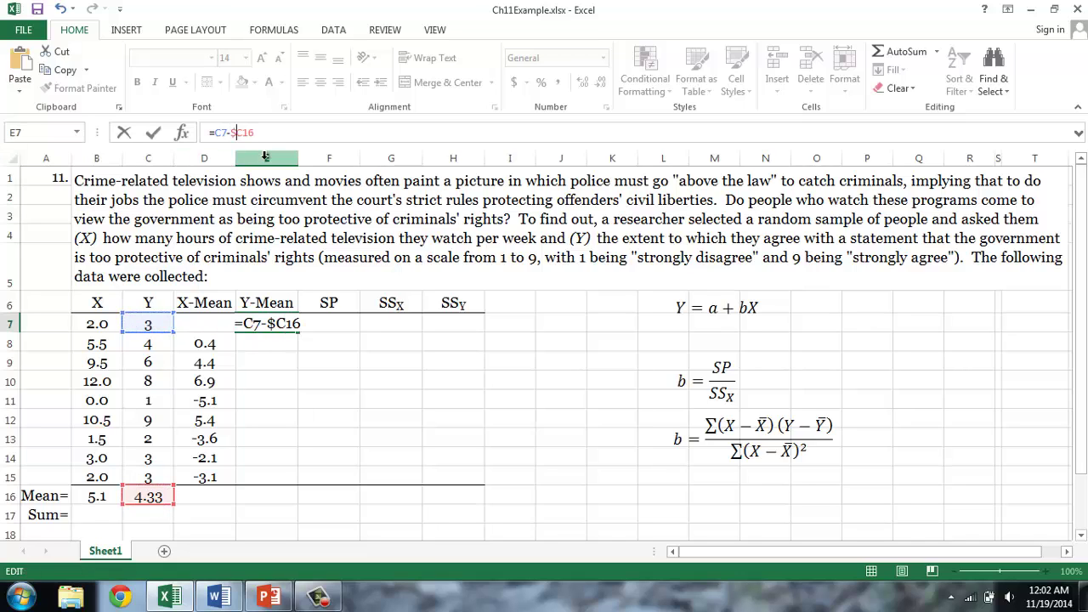
pyautogui.press('F4')
pyautogui.press('Return')
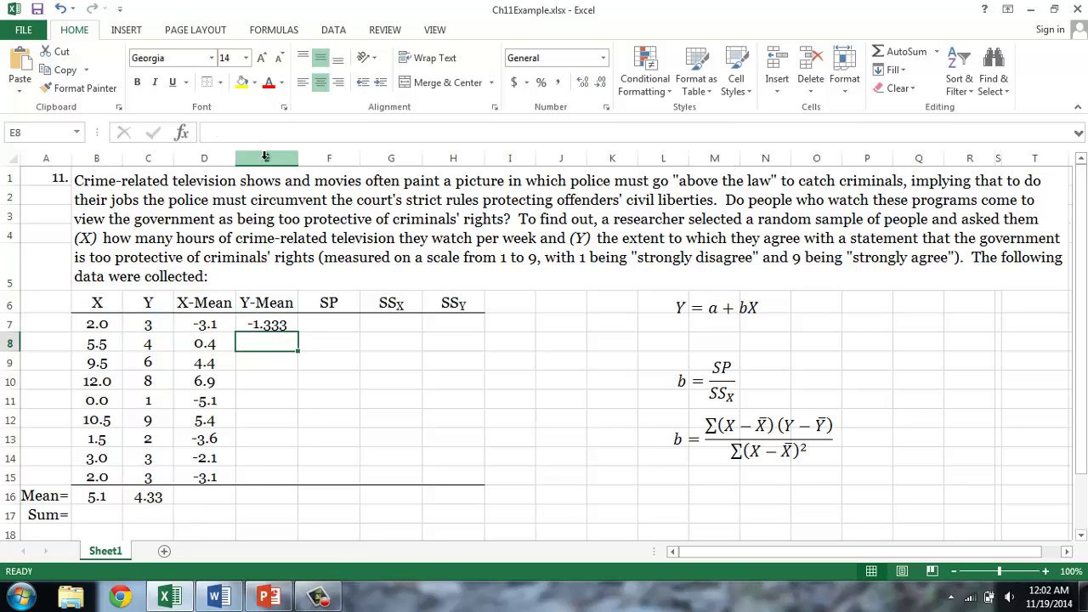
pyautogui.click(289, 326)
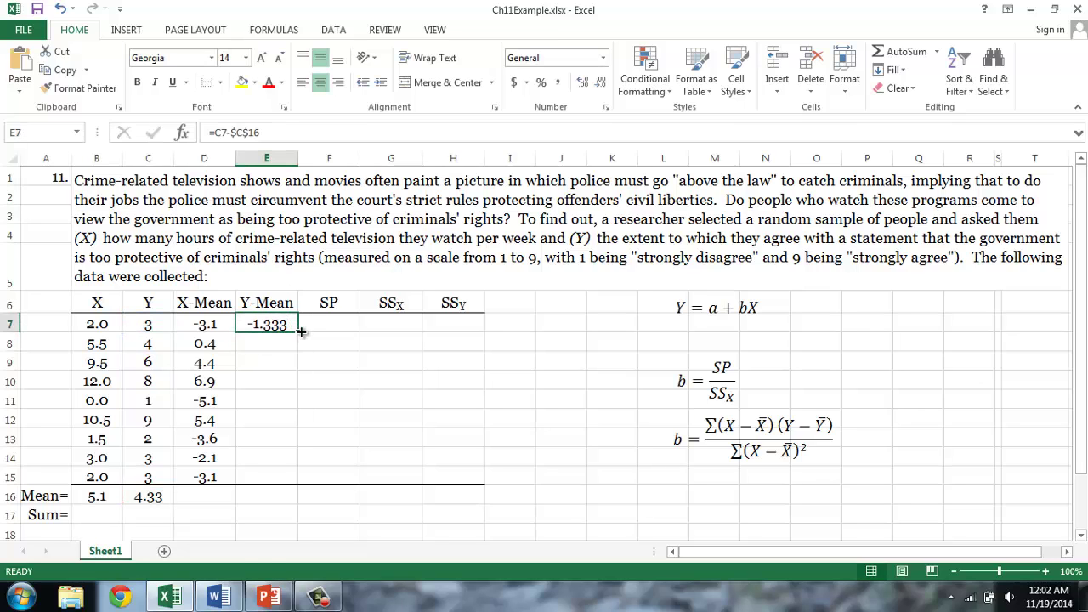
pyautogui.moveTo(297, 333); pyautogui.dragTo(289, 482)
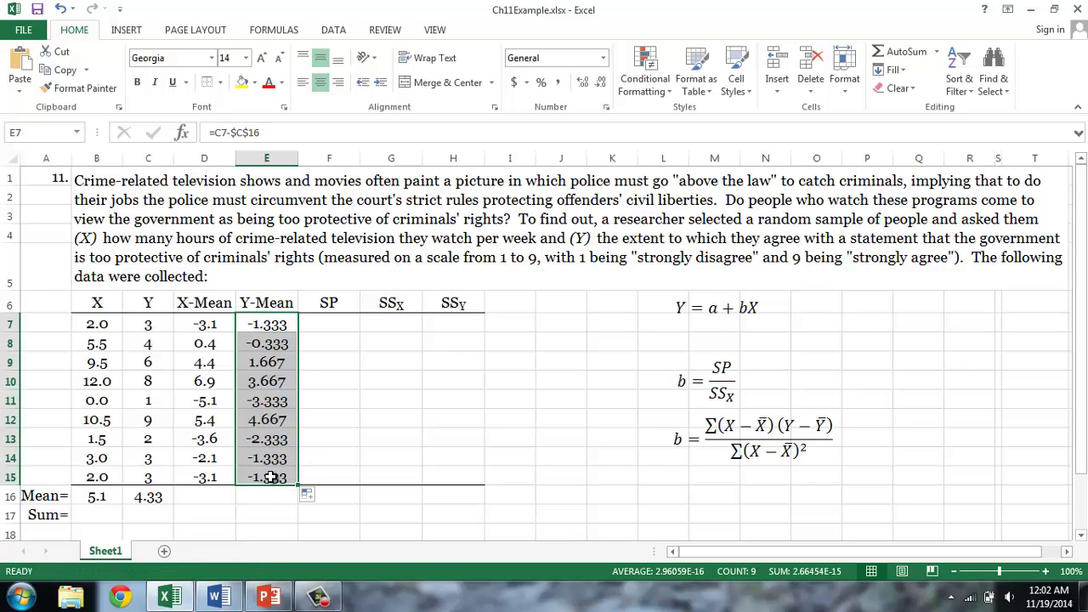
# Step: Total the X-Mean deviations in D17 with a SUM of D7:D15 and copy the formula across to E17
pyautogui.click(224, 516)
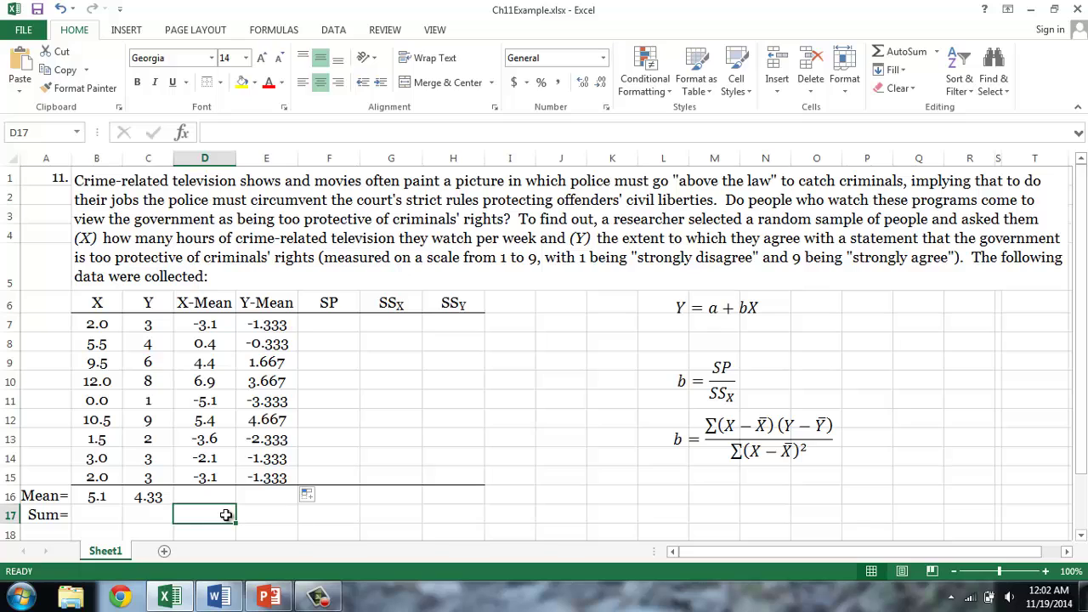
pyautogui.write('=sum')
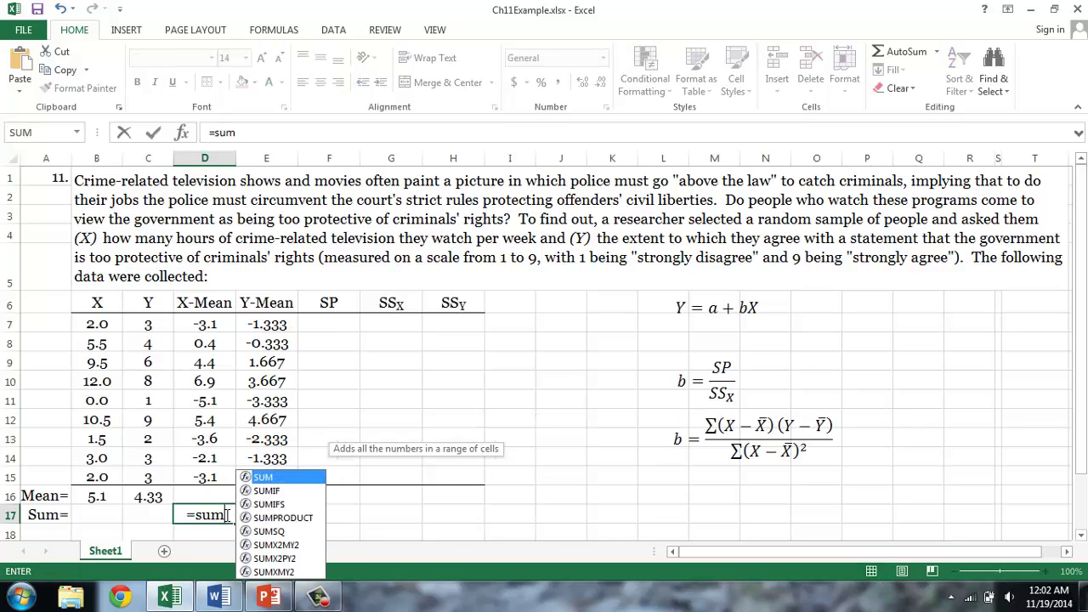
pyautogui.write('(')
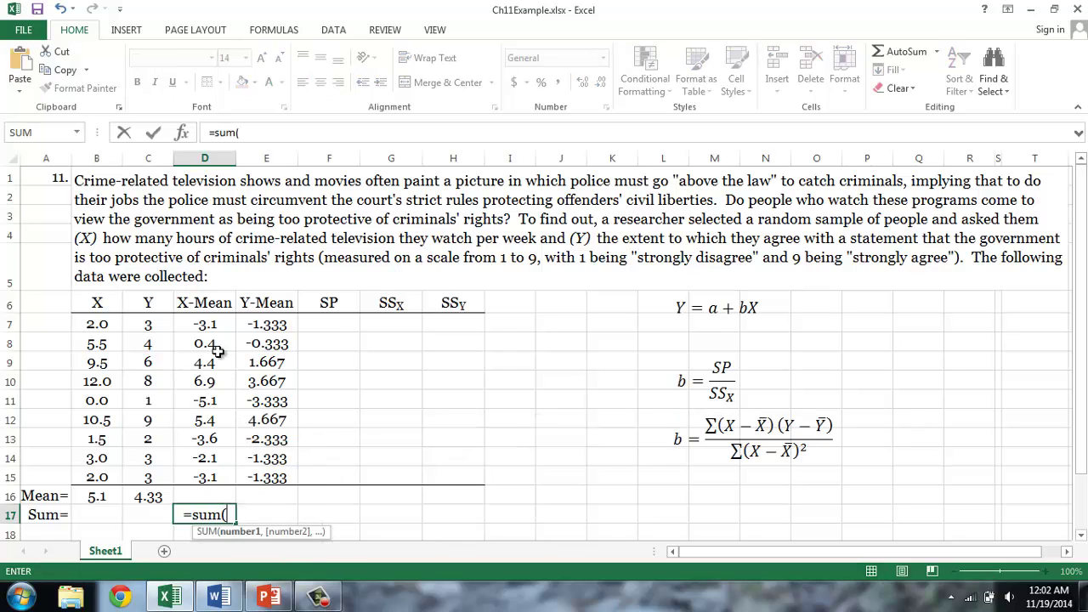
pyautogui.moveTo(211, 325); pyautogui.dragTo(211, 484)
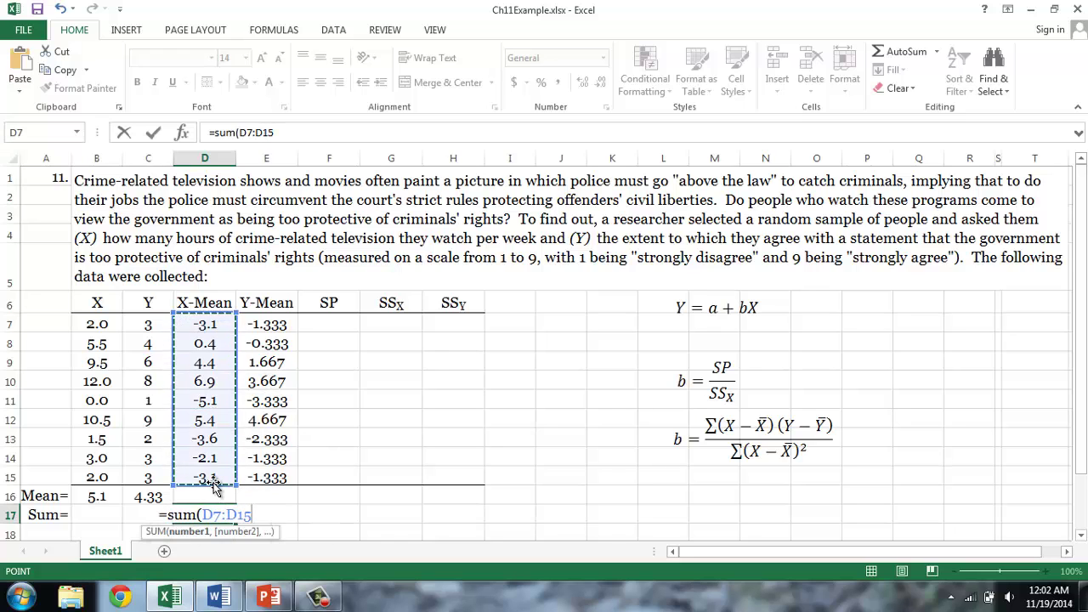
pyautogui.press('Return')
pyautogui.click(214, 493)
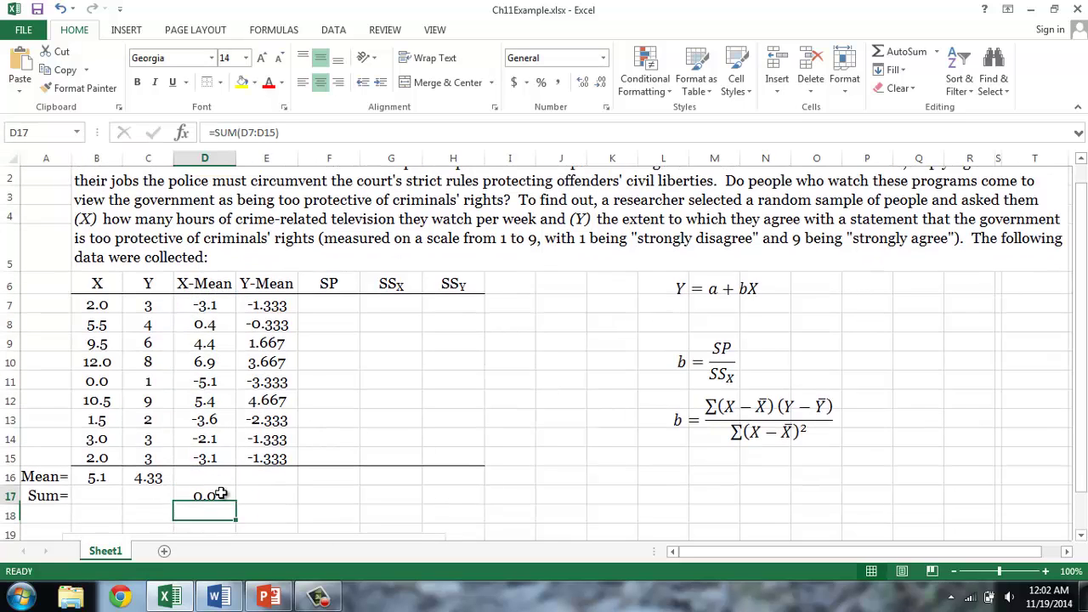
pyautogui.moveTo(261, 505); pyautogui.dragTo(270, 506)
# Step: Fill the SP column F7:F15 with the products =D7*E7 and extend the sum formula from E17 to F17
pyautogui.click(325, 497)
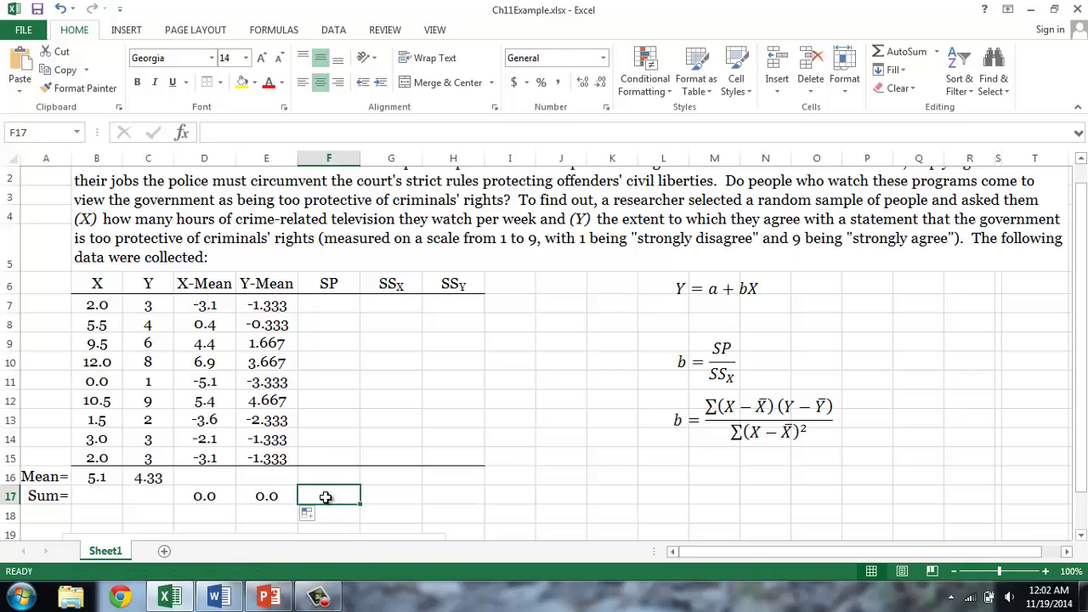
pyautogui.scroll(1, 326, 498)
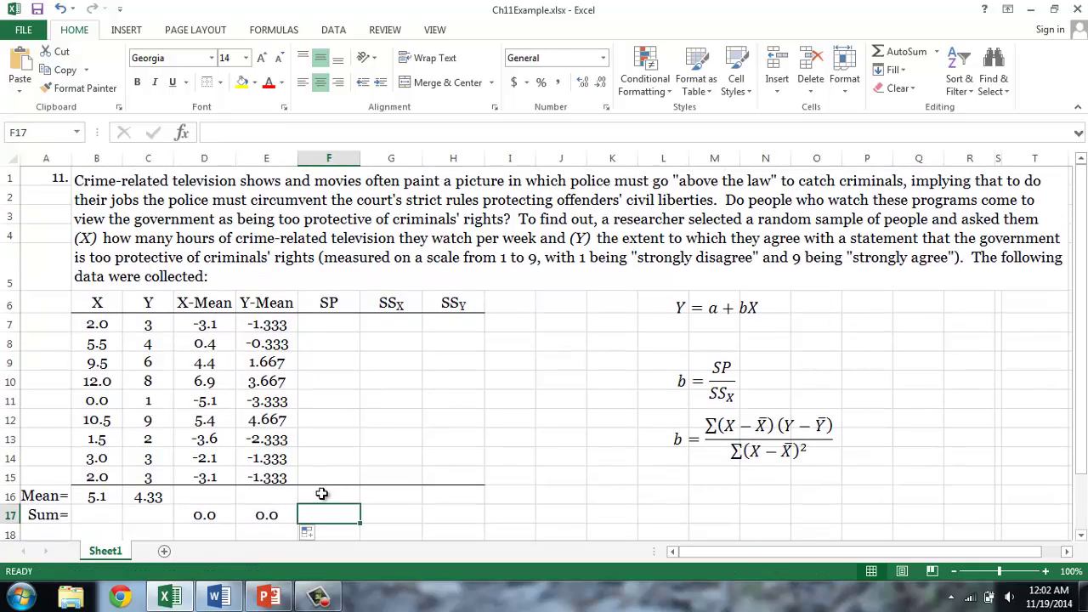
pyautogui.click(325, 323)
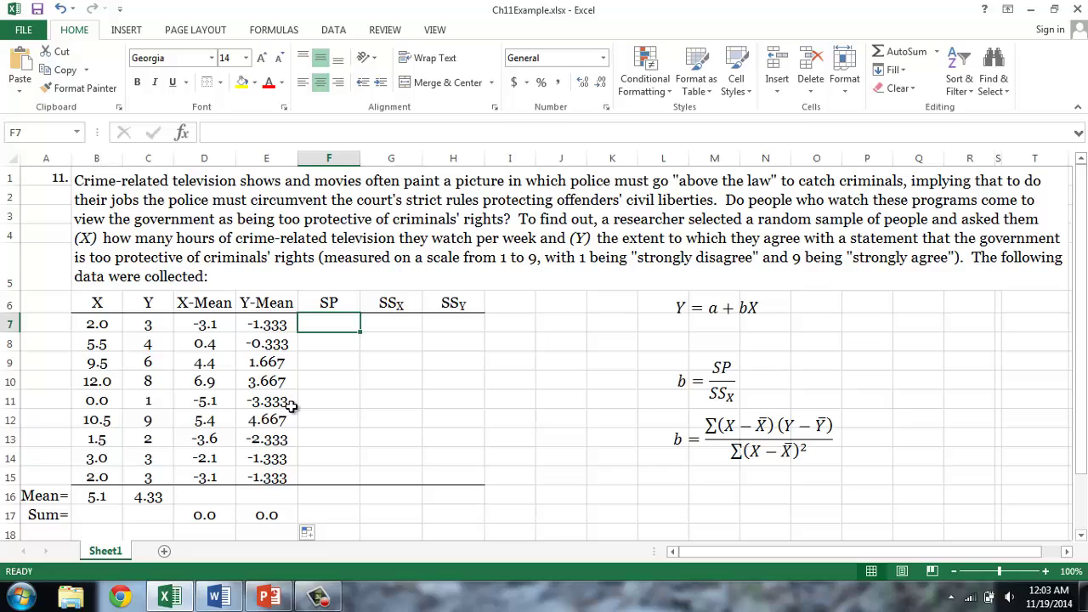
pyautogui.write('=')
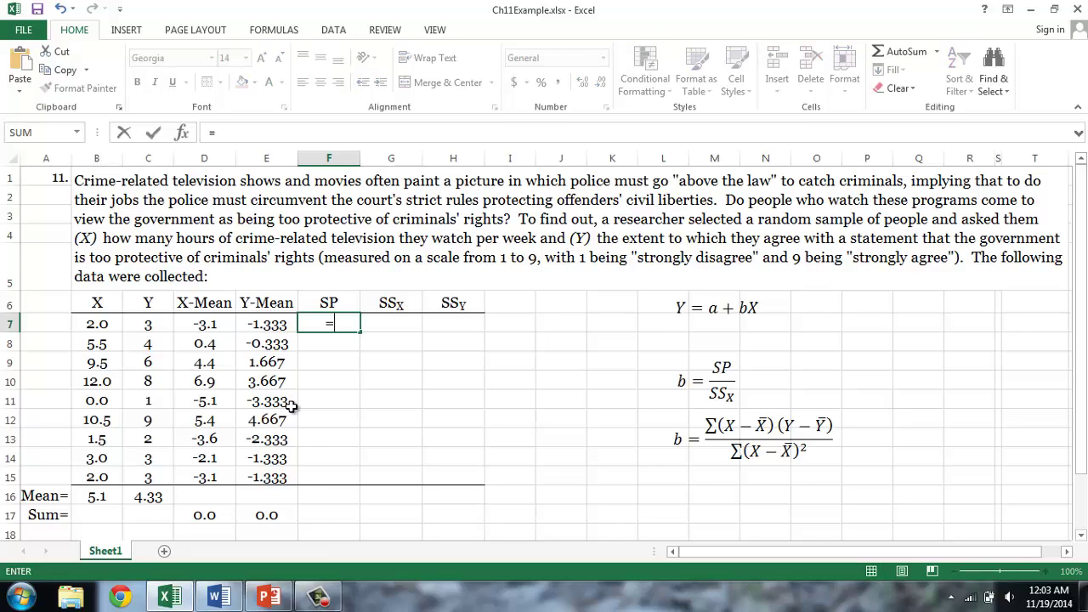
pyautogui.click(204, 323)
pyautogui.write('*')
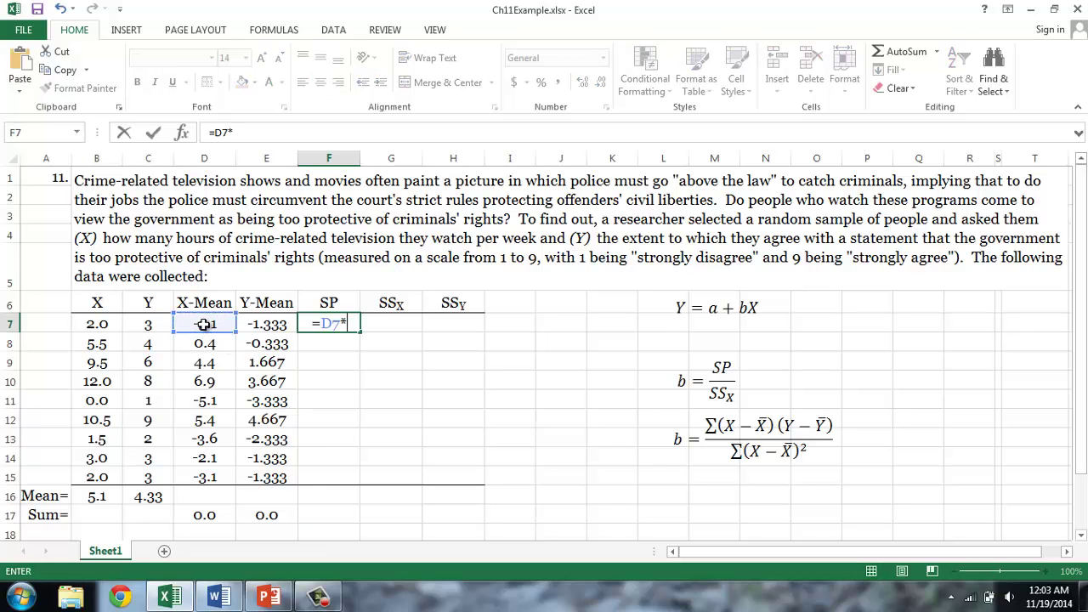
pyautogui.click(259, 326)
pyautogui.press('Return')
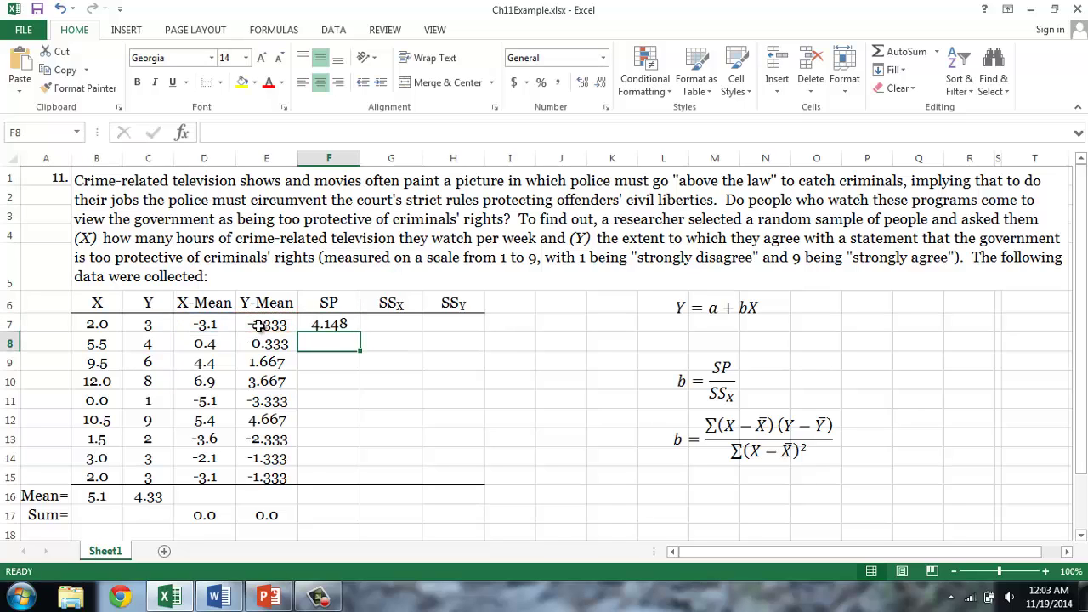
pyautogui.click(345, 325)
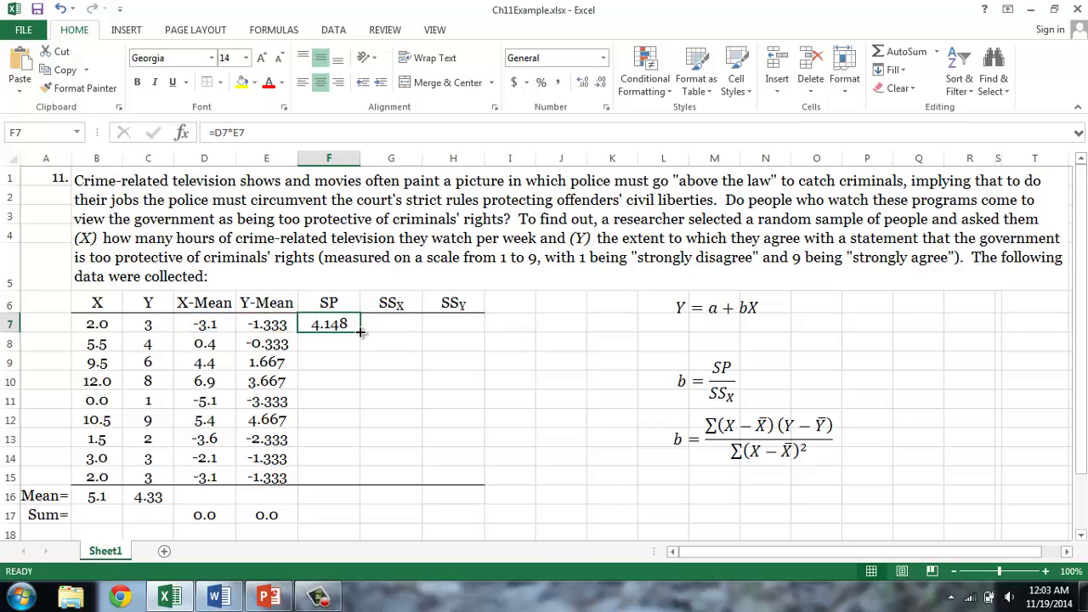
pyautogui.moveTo(360, 333); pyautogui.dragTo(343, 477)
pyautogui.click(274, 515)
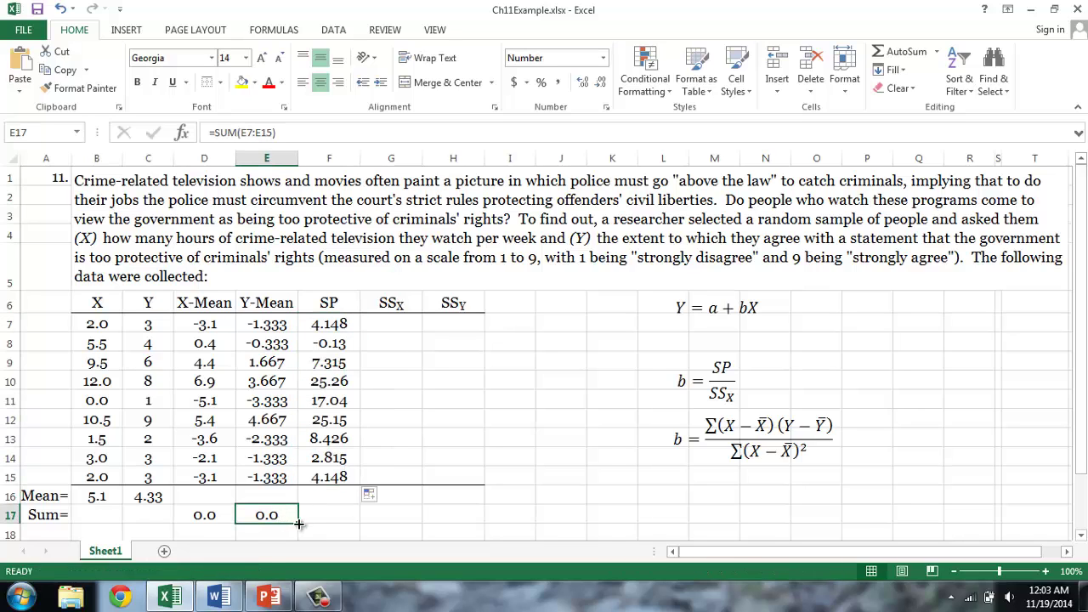
pyautogui.moveTo(297, 523); pyautogui.dragTo(350, 521)
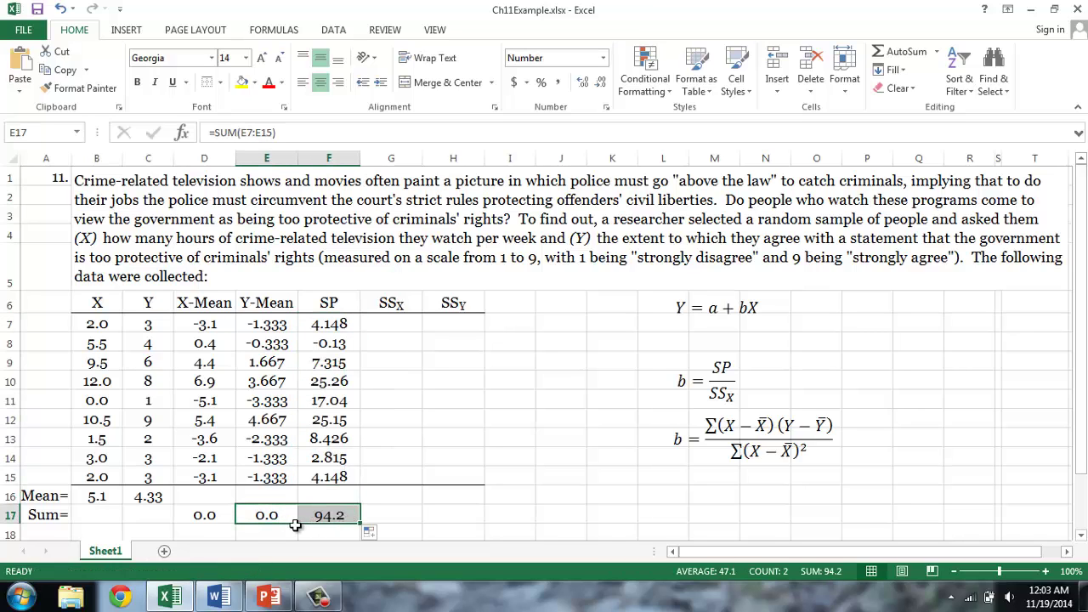
# Step: Calculate the SSX column G7:G15 by entering =D7^2 in G7 and filling it down
pyautogui.click(387, 324)
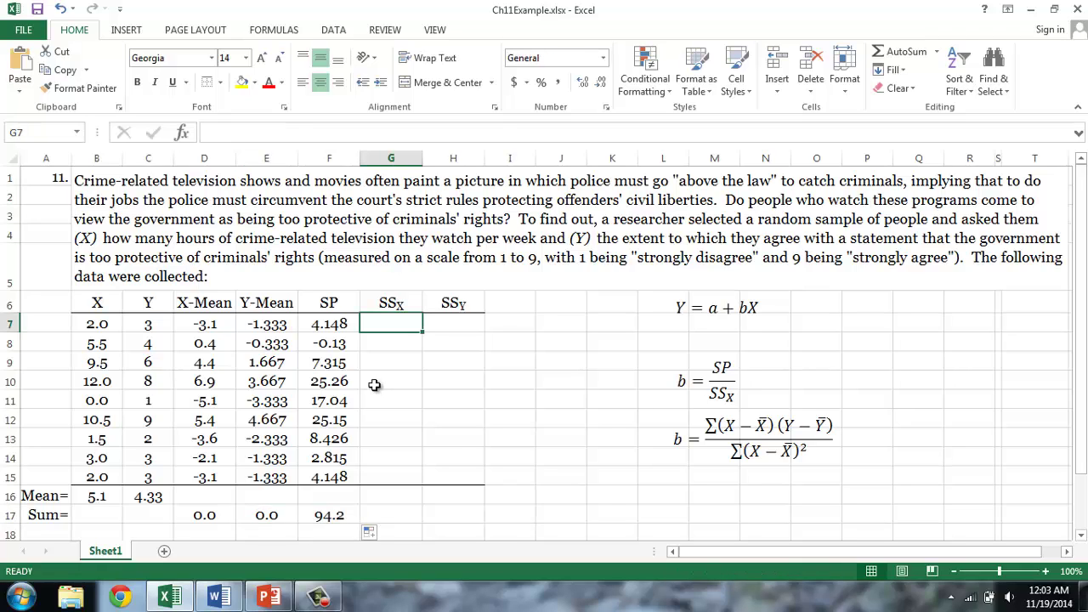
pyautogui.write('=')
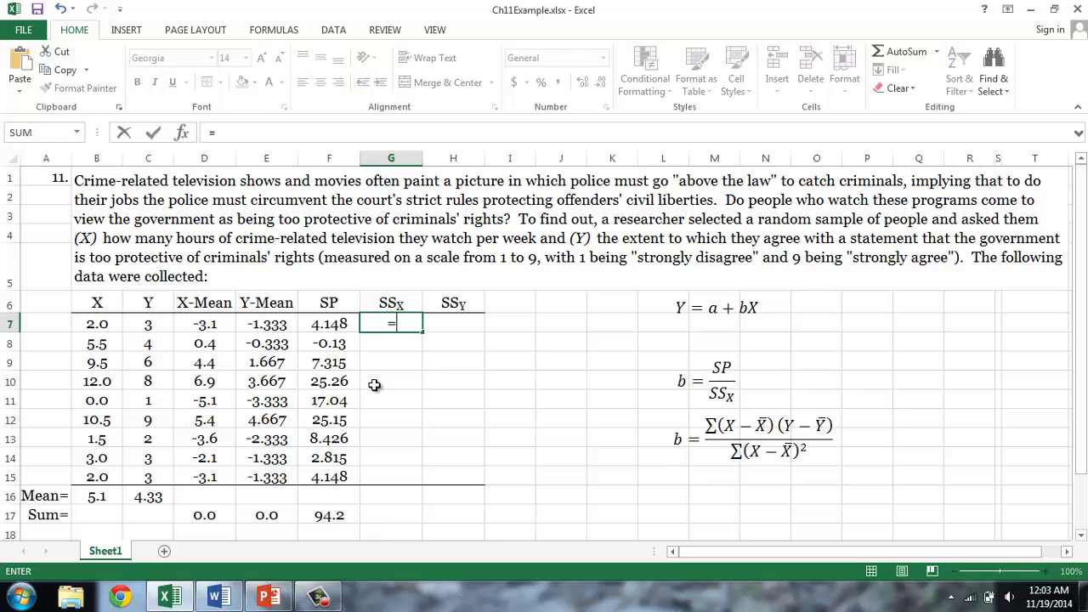
pyautogui.click(210, 322)
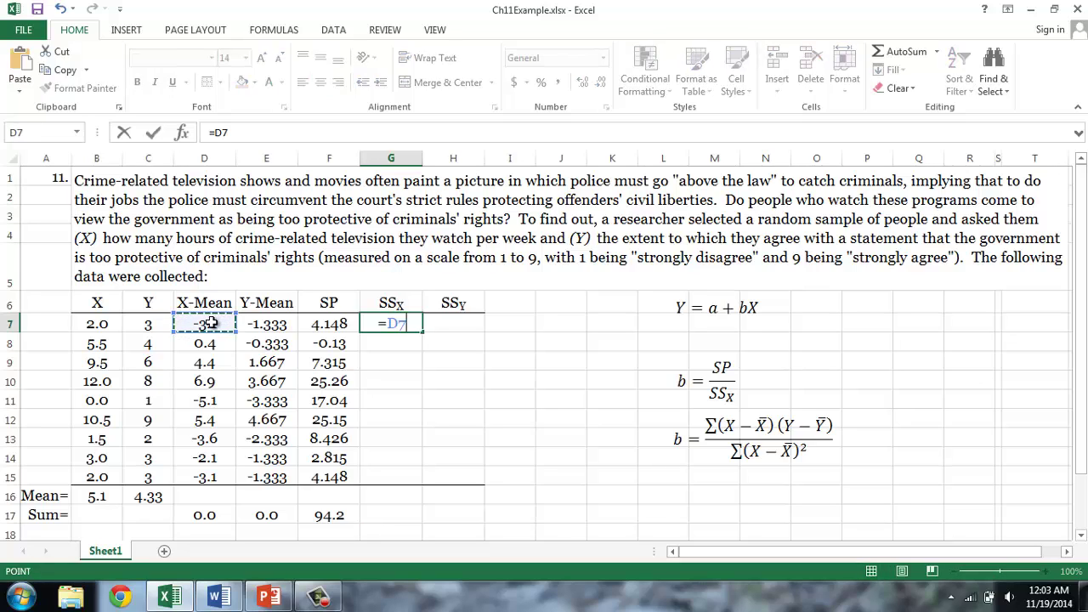
pyautogui.write('^2')
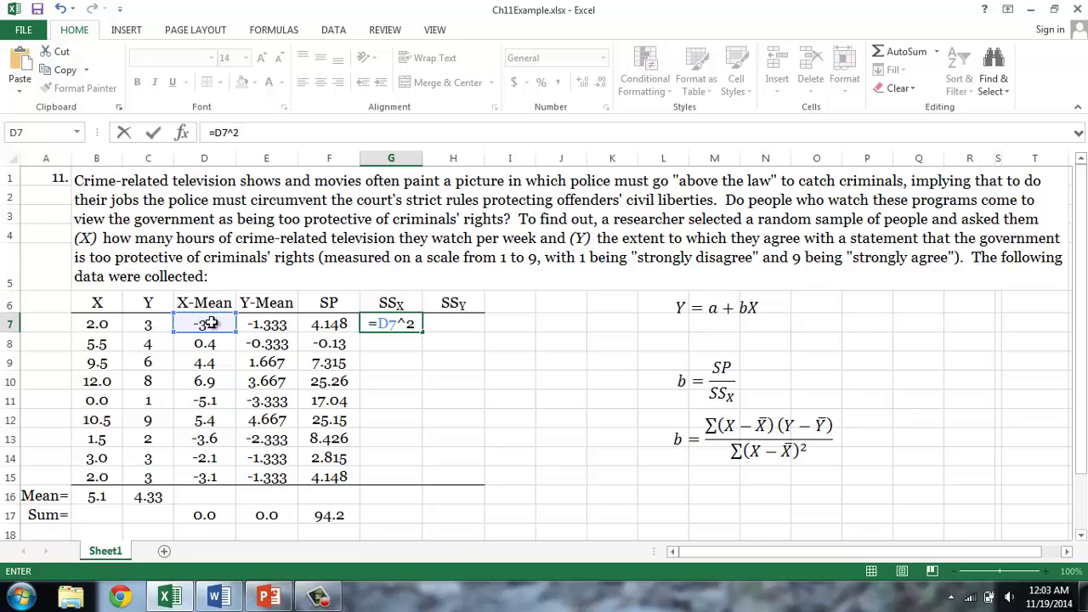
pyautogui.press('Return')
pyautogui.click(413, 330)
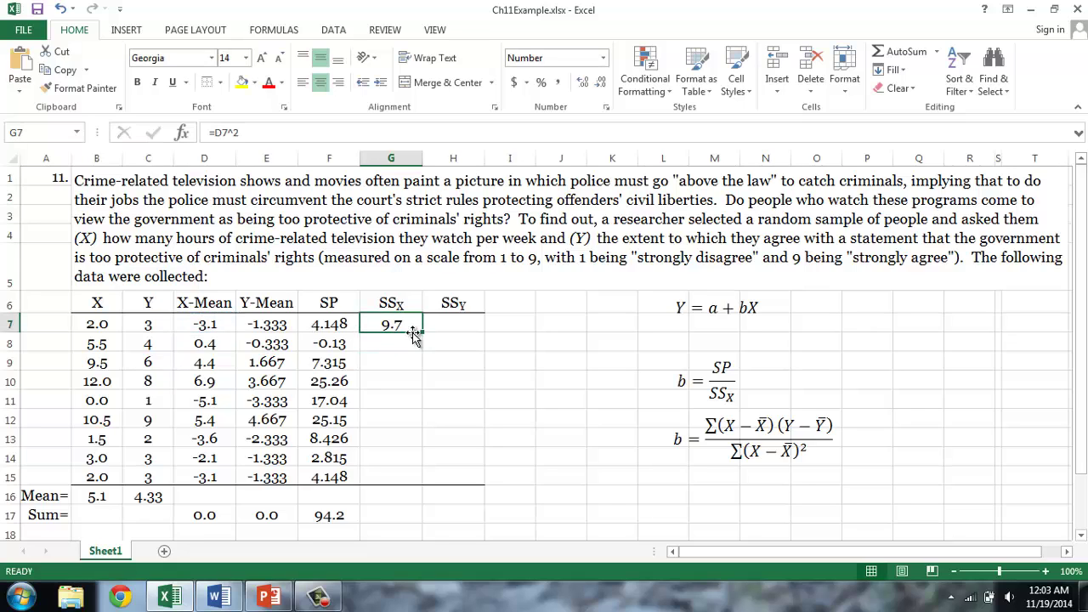
pyautogui.moveTo(423, 332); pyautogui.dragTo(425, 481)
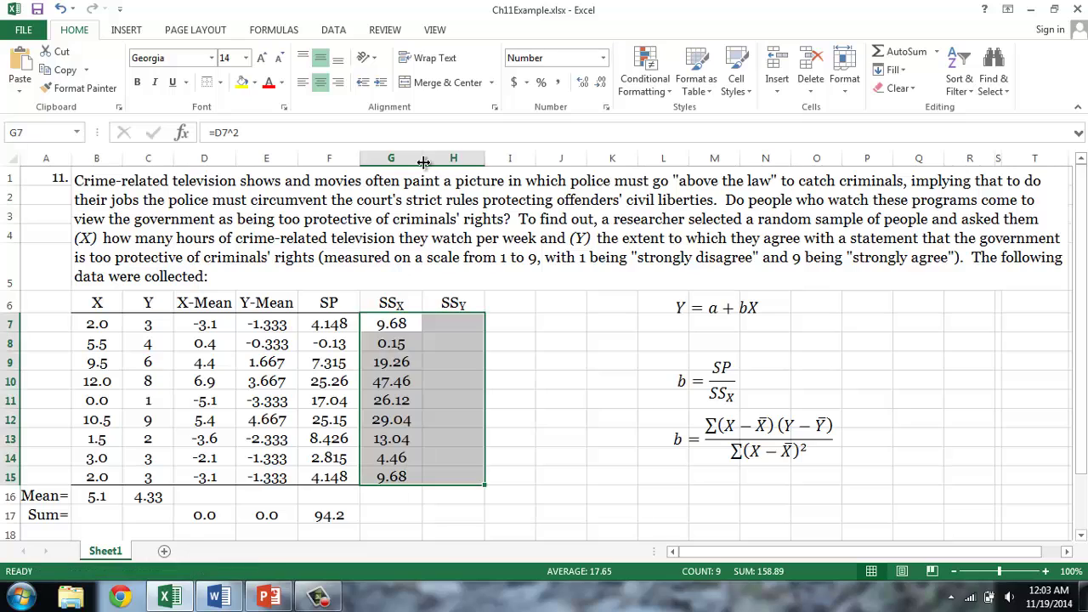
# Step: Total the SSX column in G17 by copying the sum formula across from F17
pyautogui.click(374, 515)
pyautogui.click(352, 515)
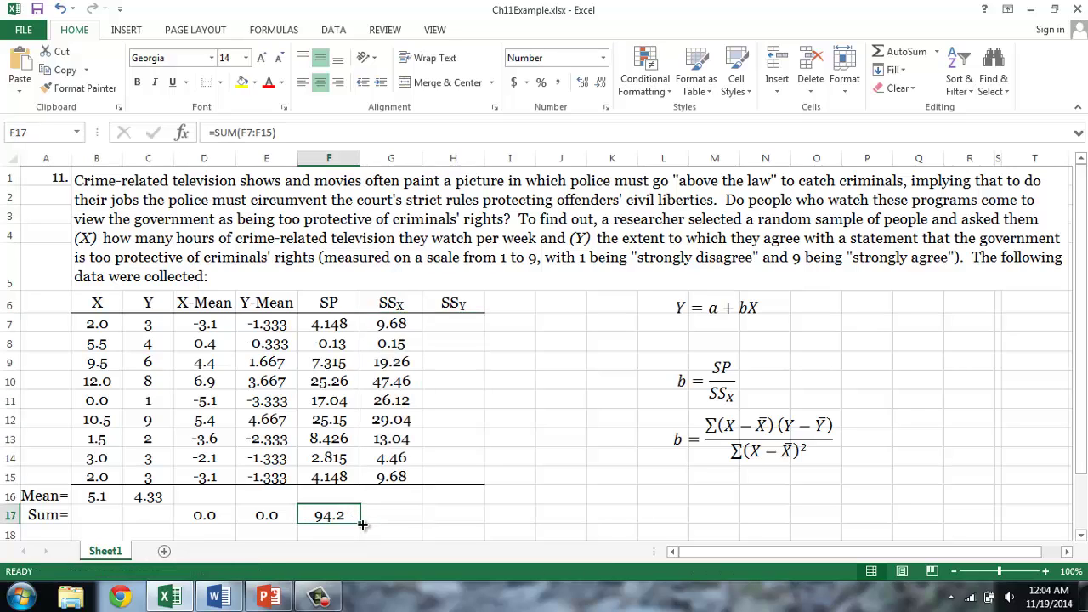
pyautogui.moveTo(362, 525); pyautogui.dragTo(412, 518)
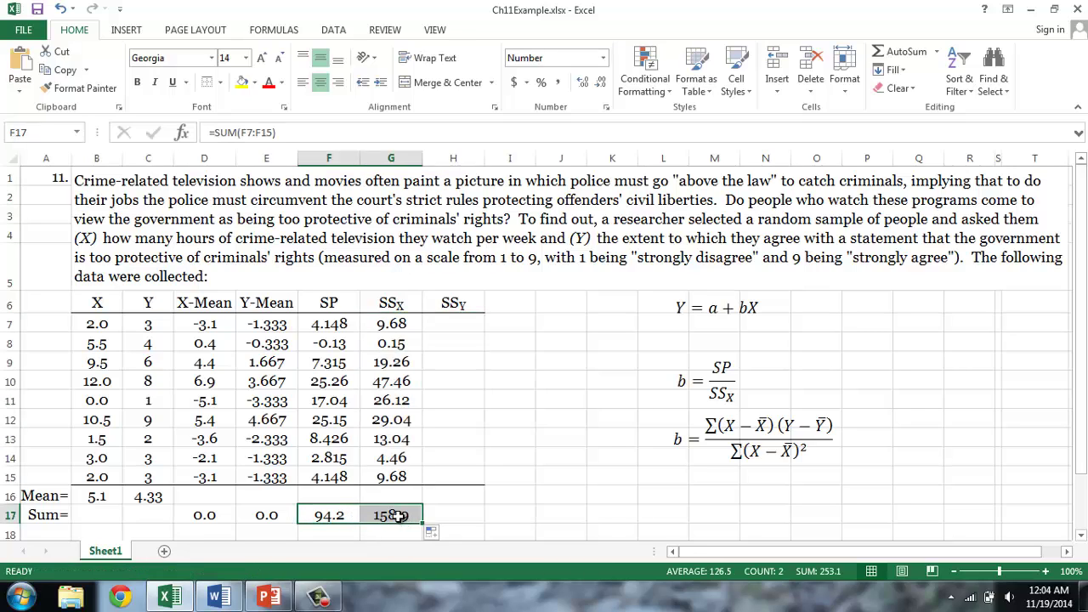
pyautogui.click(398, 516)
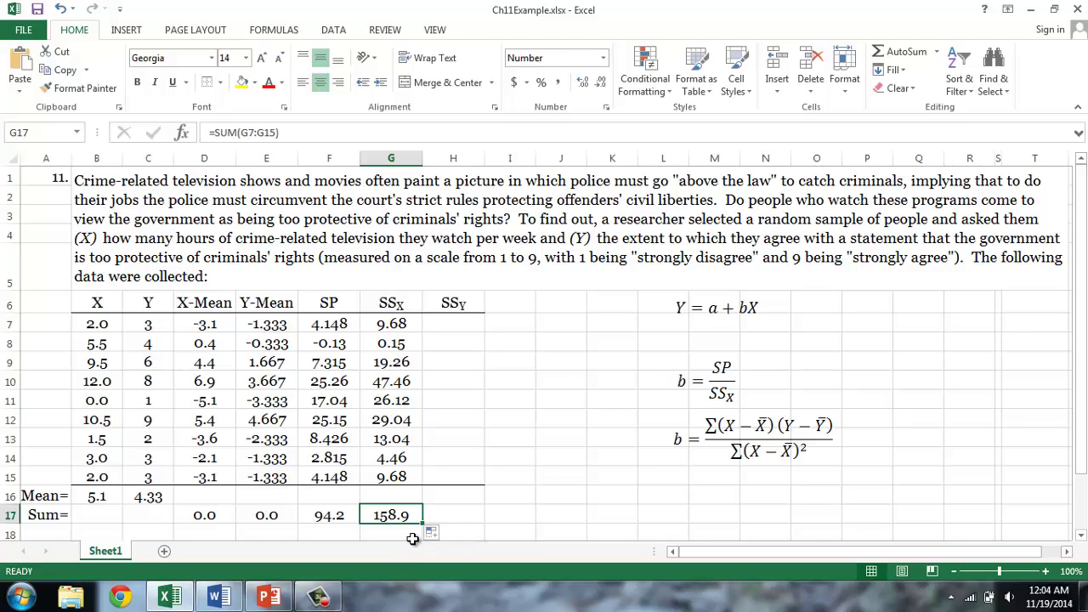
# Step: Label J7 as b= and compute the regression slope in K7 with =F17/G17
pyautogui.click(554, 323)
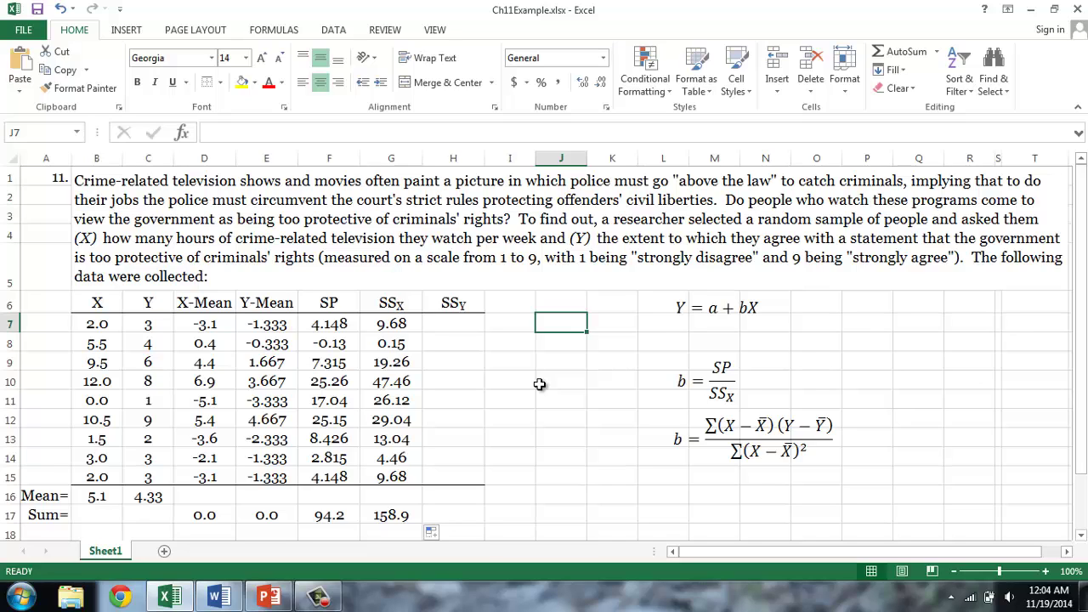
pyautogui.write('b=')
pyautogui.press('Tab')
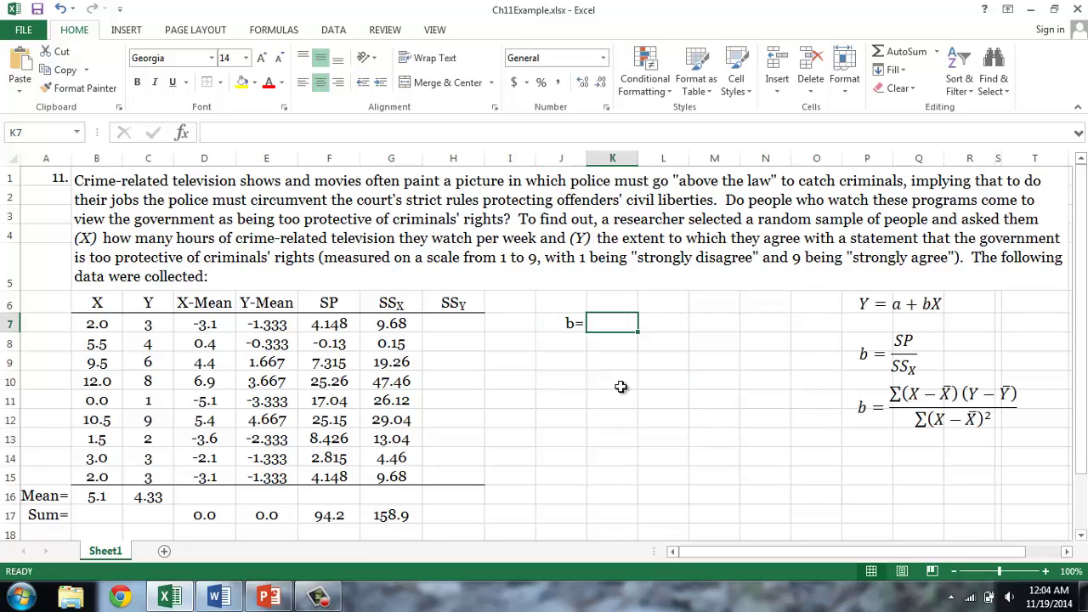
pyautogui.write('=')
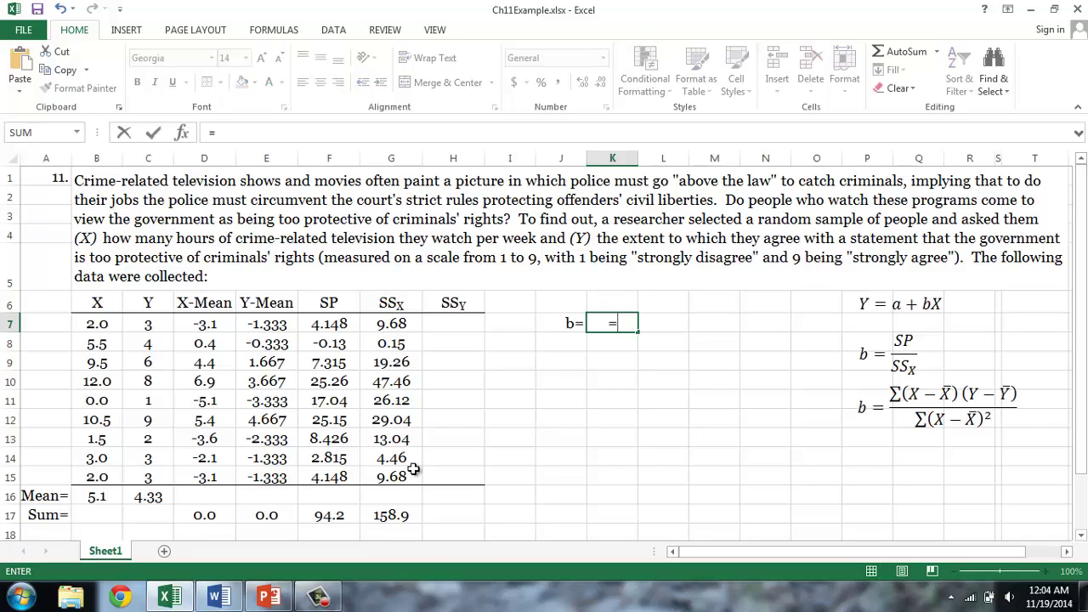
pyautogui.click(334, 515)
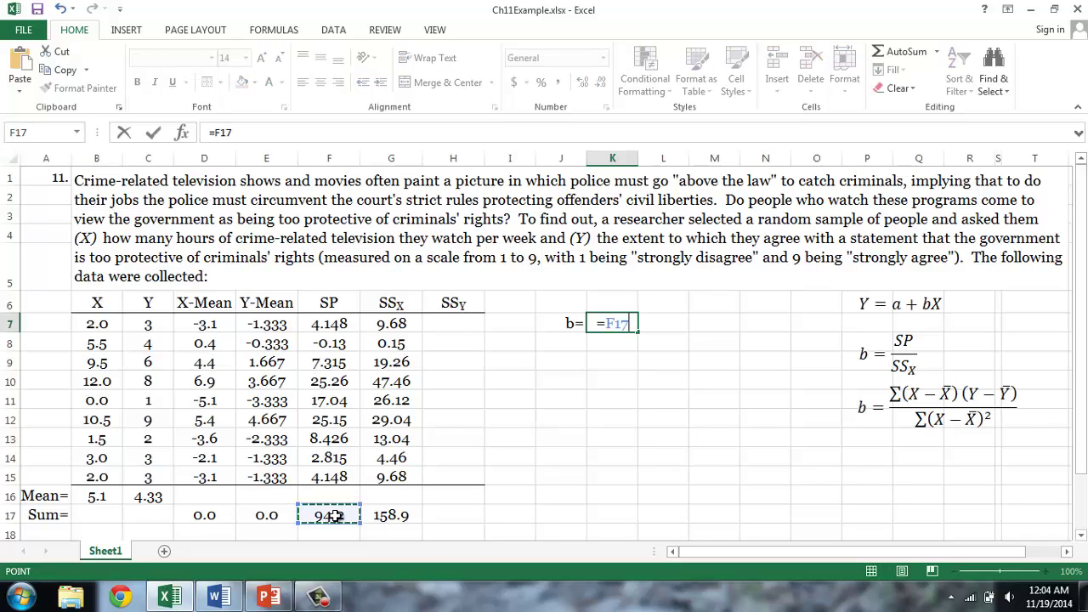
pyautogui.write('/')
pyautogui.click(373, 515)
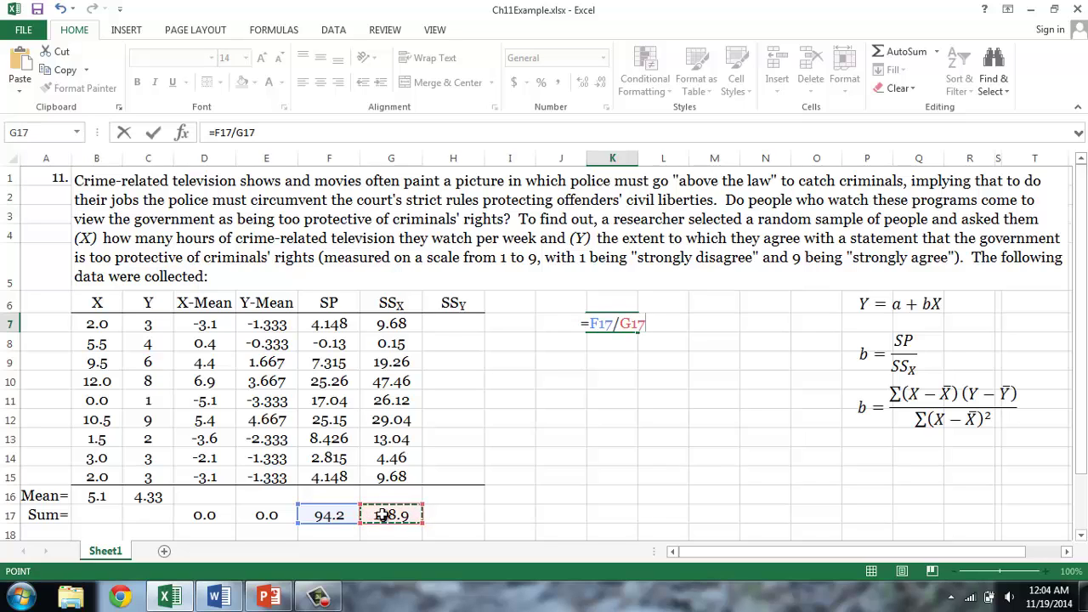
pyautogui.press('Return')
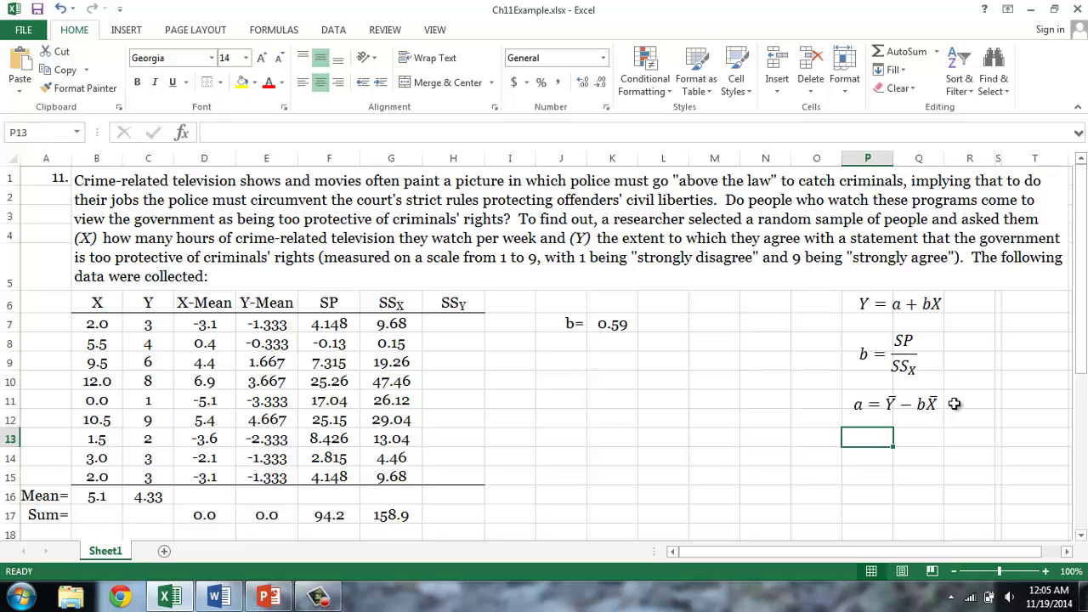
# Step: Label J8 as a= and compute the Y-intercept in K8 with =C16-K7*B16
pyautogui.click(557, 342)
pyautogui.write('a=')
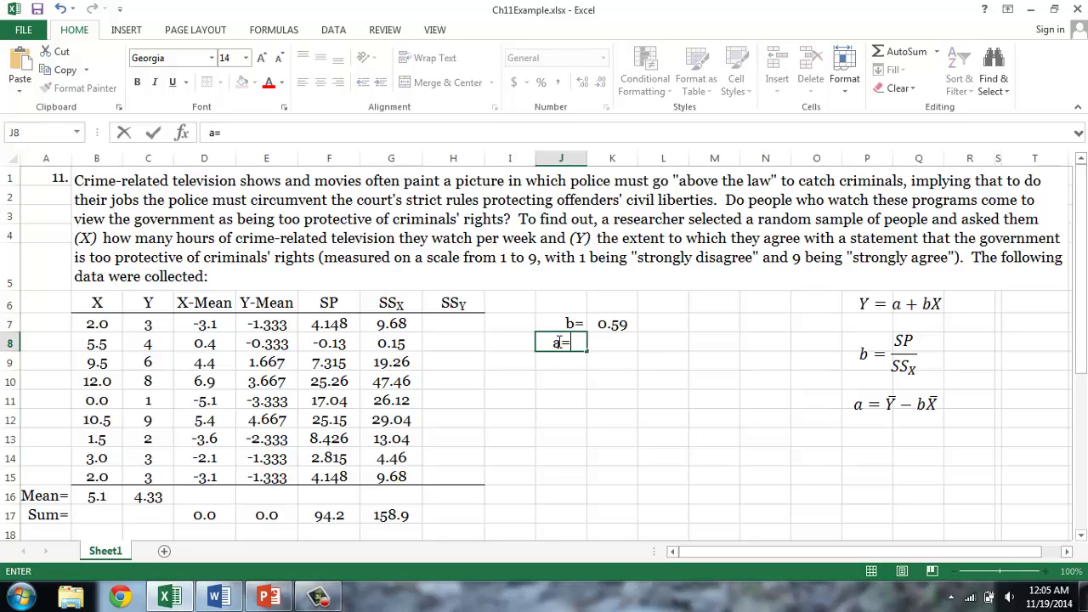
pyautogui.press('Tab')
pyautogui.write('=')
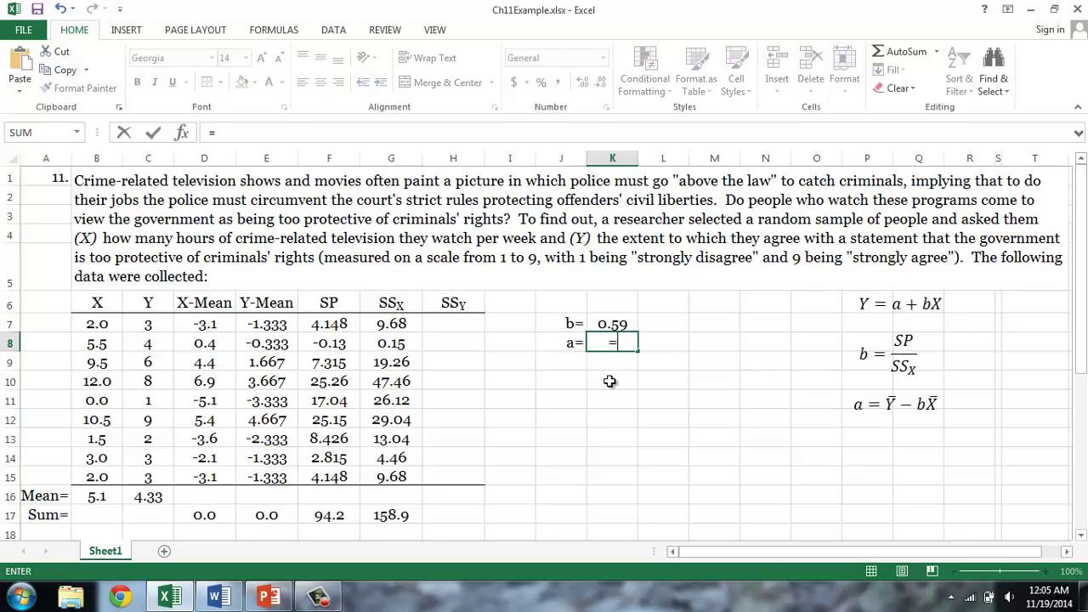
pyautogui.click(144, 503)
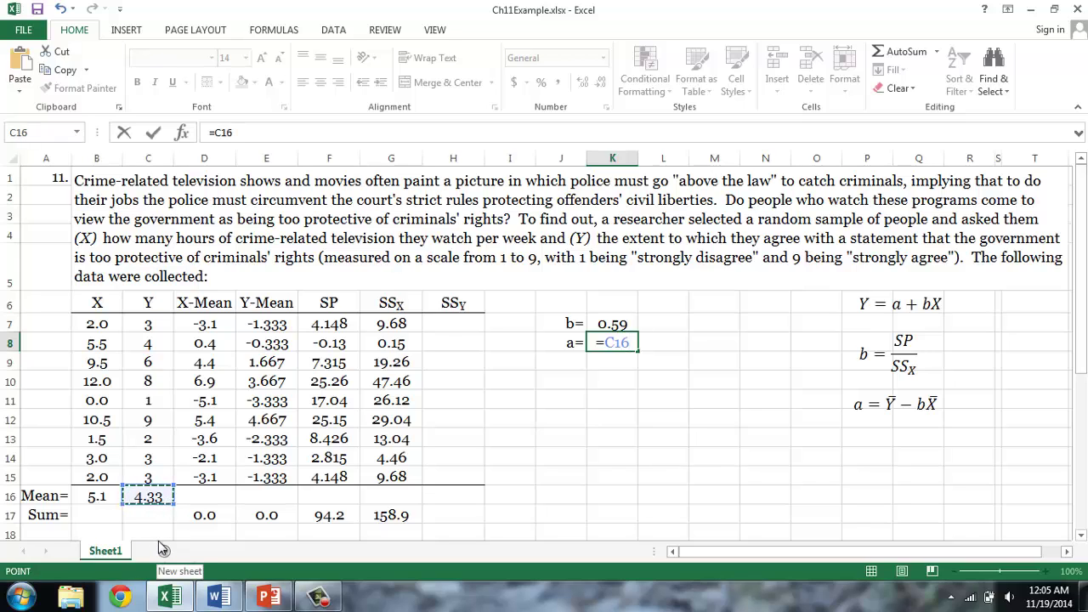
pyautogui.write('-')
pyautogui.click(614, 324)
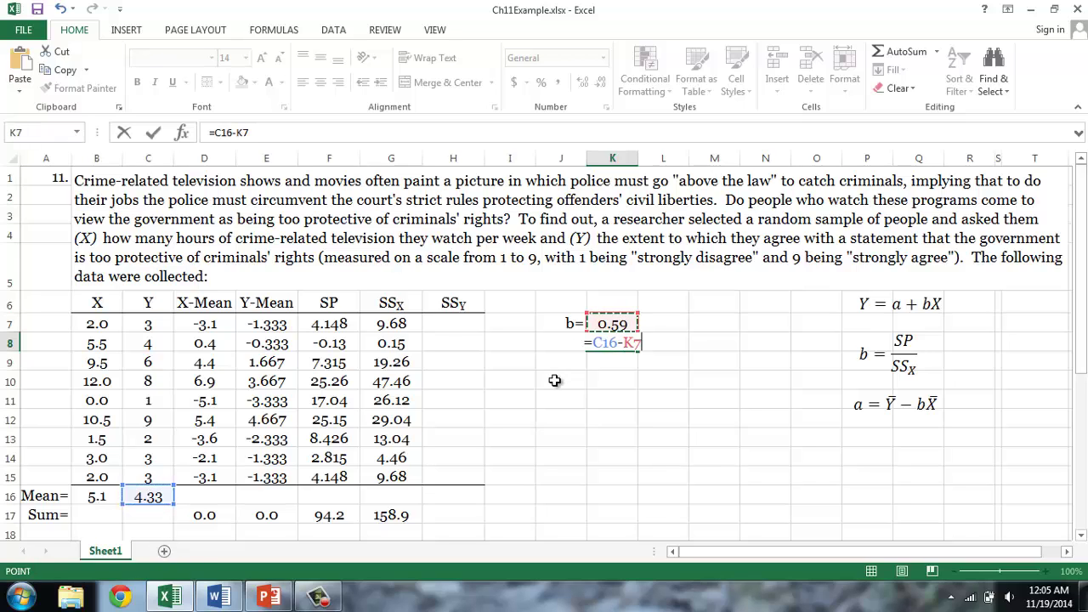
pyautogui.write('*')
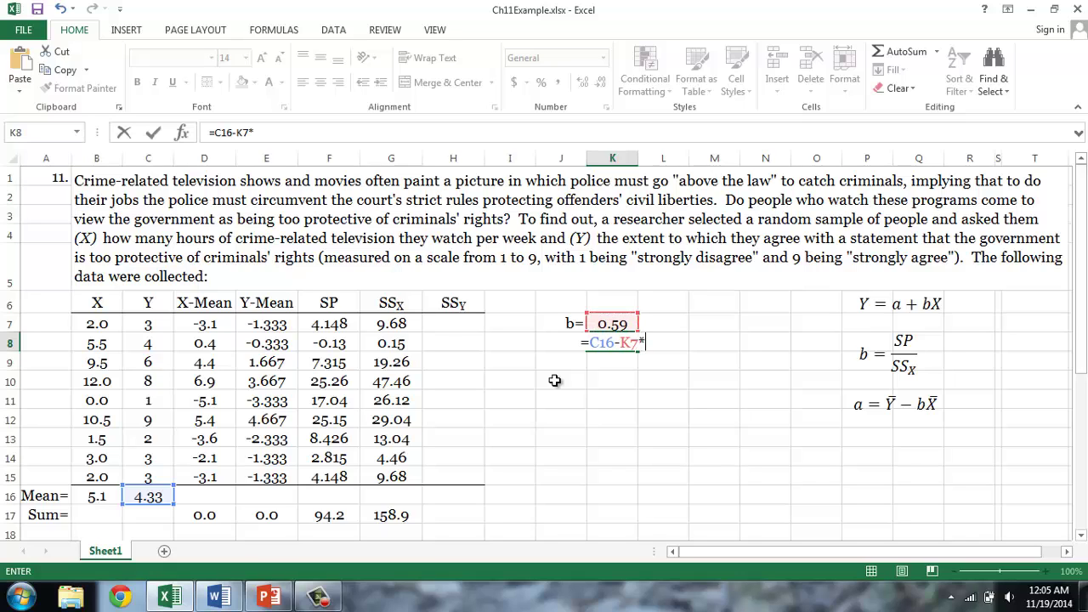
pyautogui.click(88, 497)
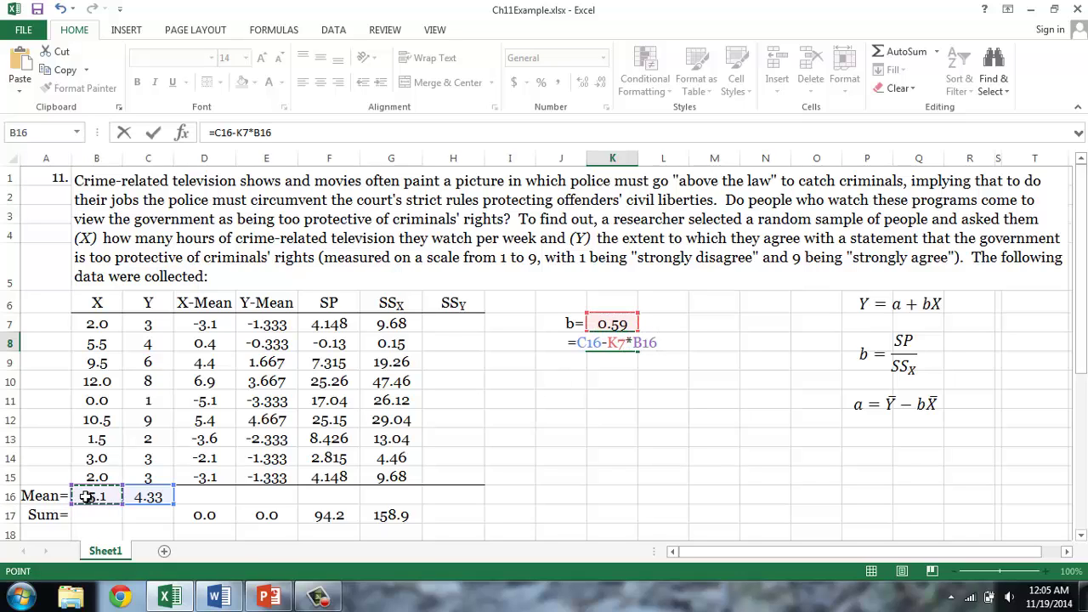
pyautogui.press('Return')
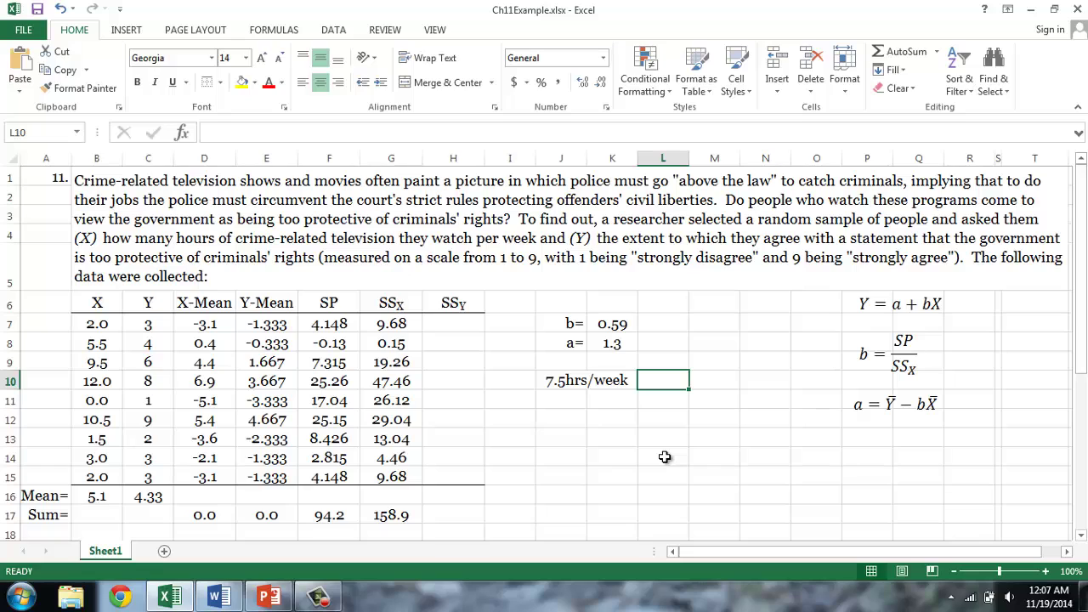
# Step: Compute the predicted Y for 7.5hrs/week in L10 with the formula =K8+K7*7.5
pyautogui.write('=')
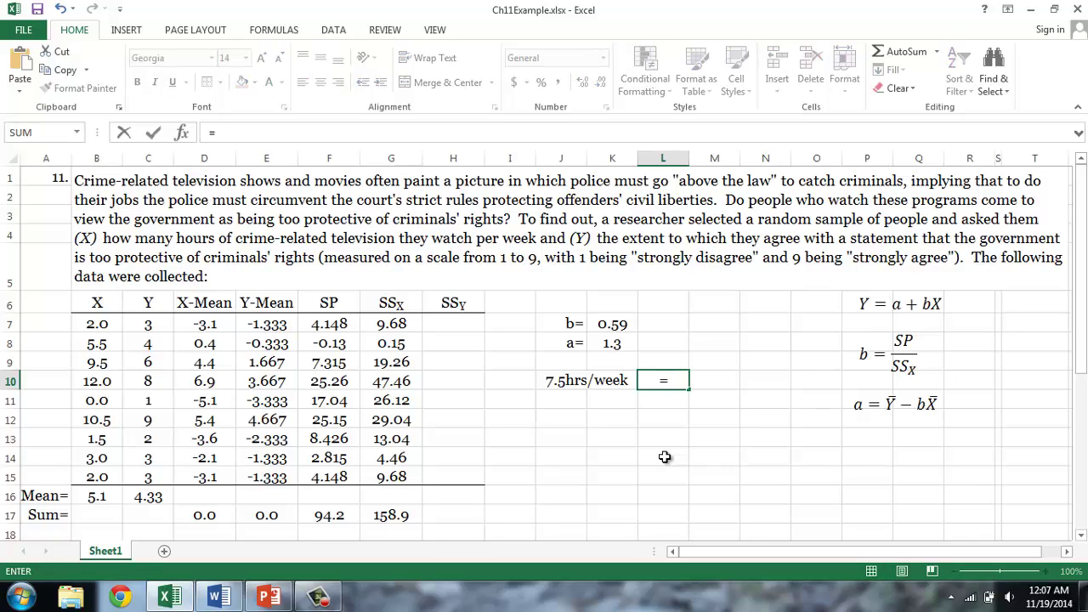
pyautogui.click(620, 343)
pyautogui.write('+')
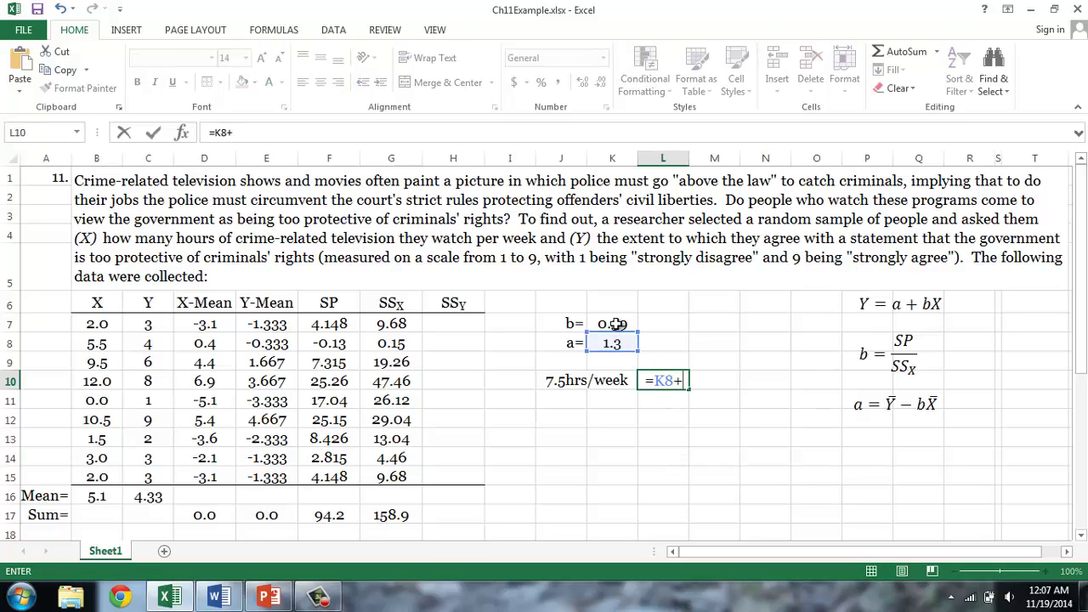
pyautogui.click(616, 324)
pyautogui.write('*')
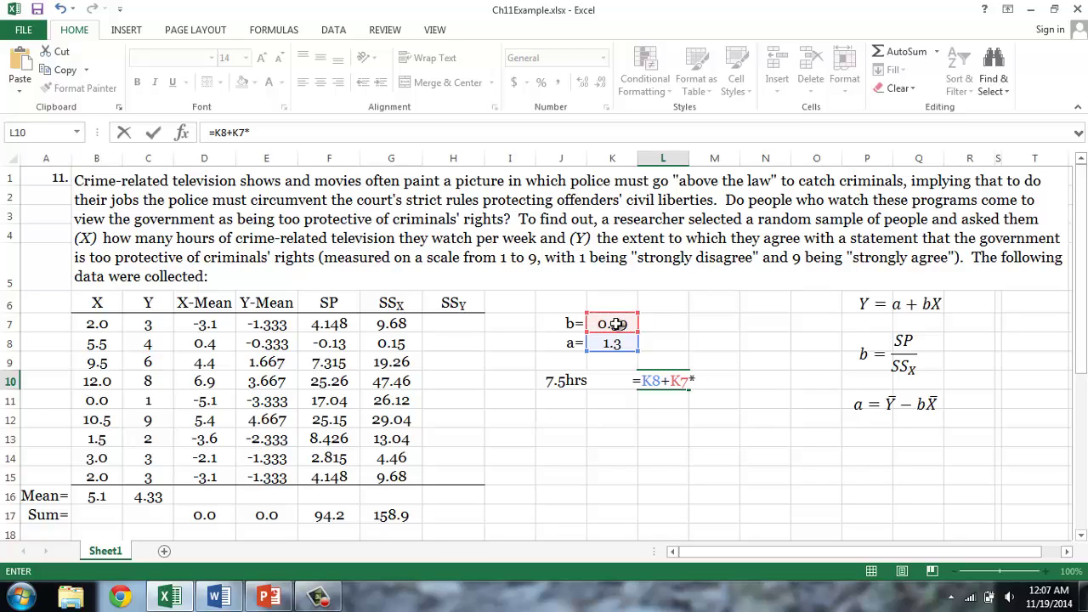
pyautogui.write('7.5')
pyautogui.press('Return')
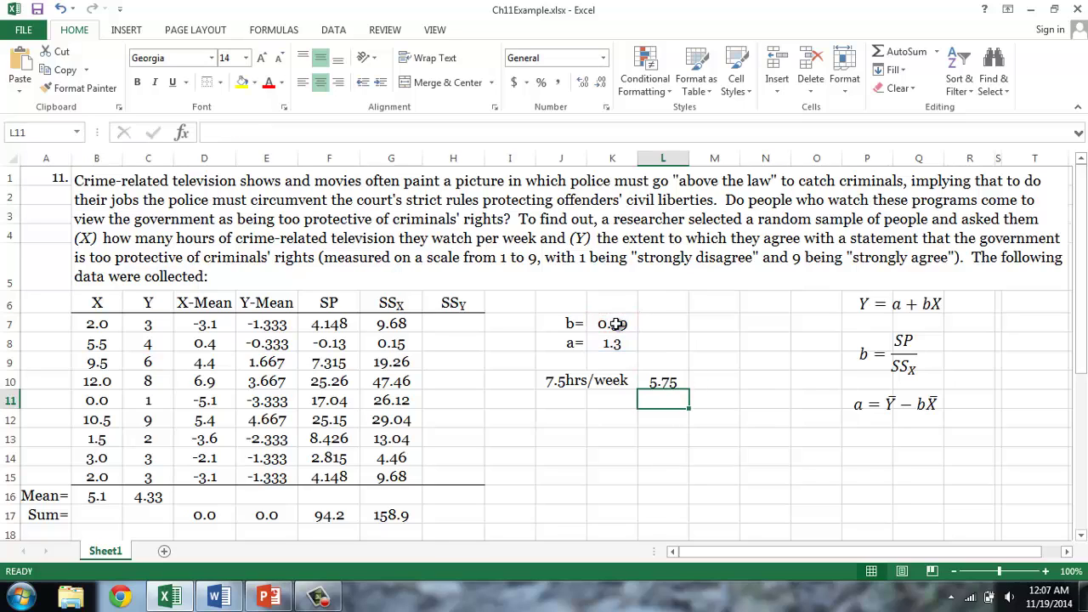
pyautogui.press('Up')
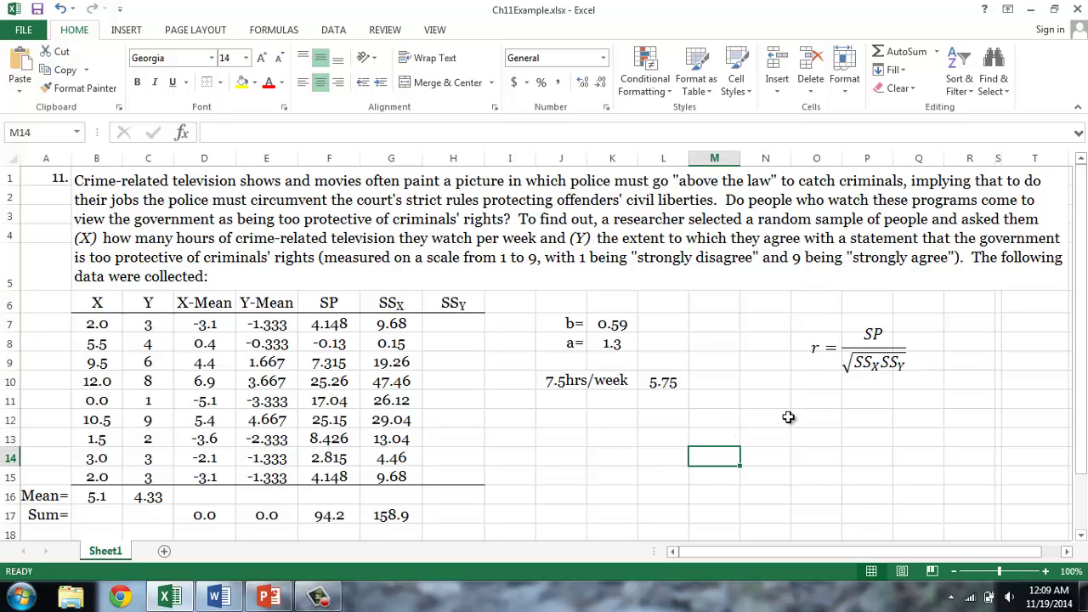
# Step: Calculate the SSY column H7:H15 by entering =E7^2 in H7 and filling it down
pyautogui.click(461, 325)
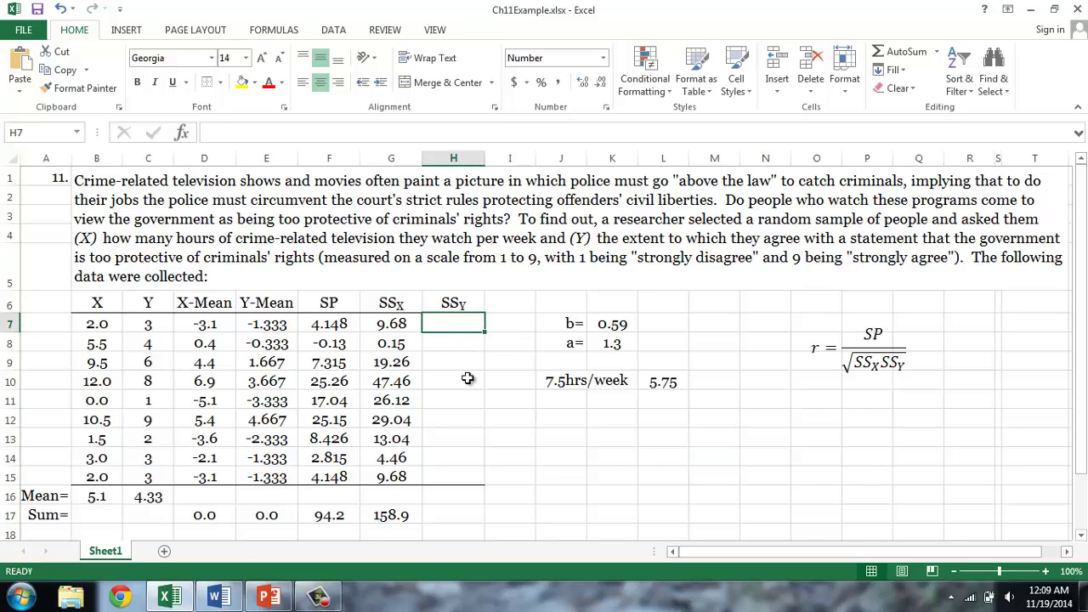
pyautogui.write('=')
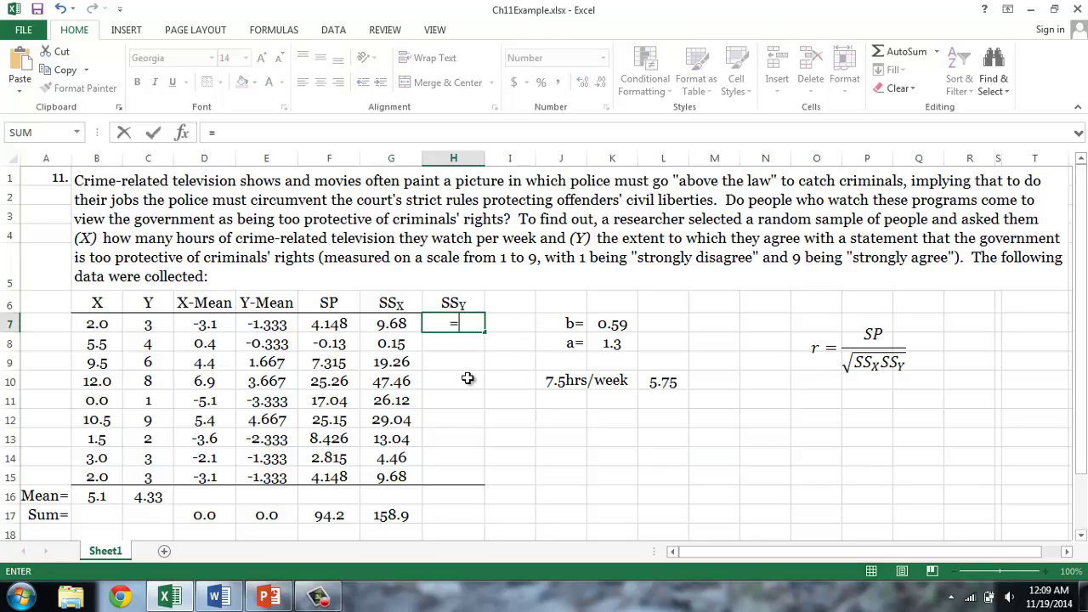
pyautogui.click(265, 326)
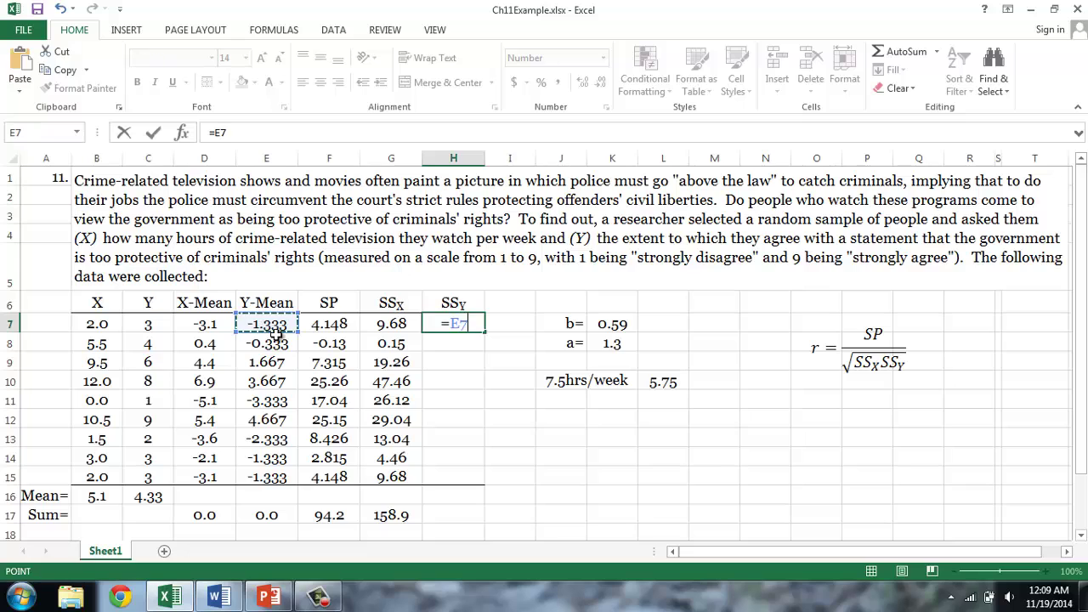
pyautogui.write('^2')
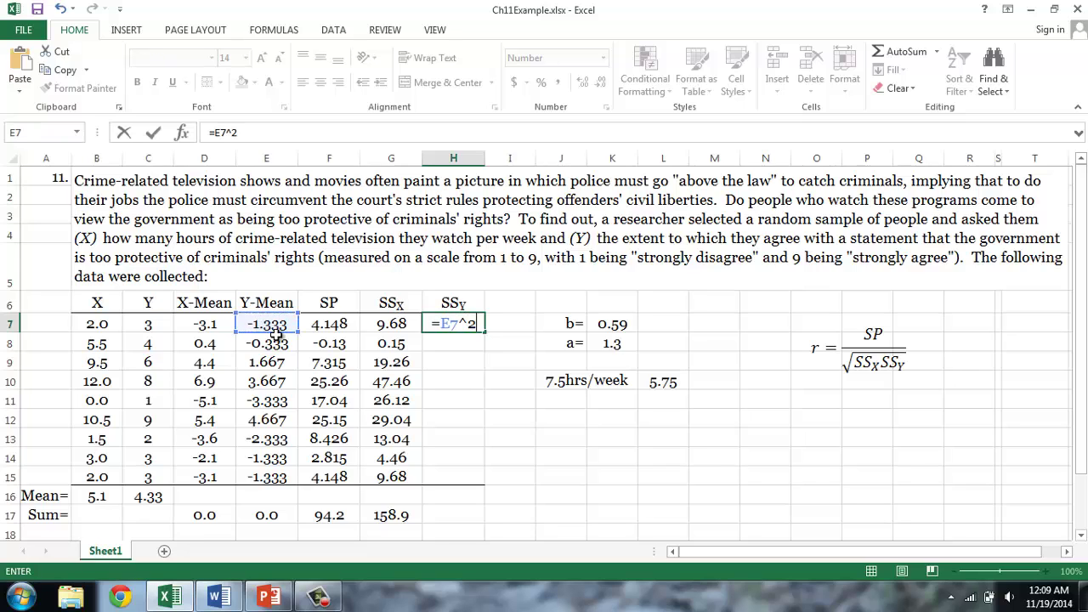
pyautogui.press('Return')
pyautogui.click(461, 323)
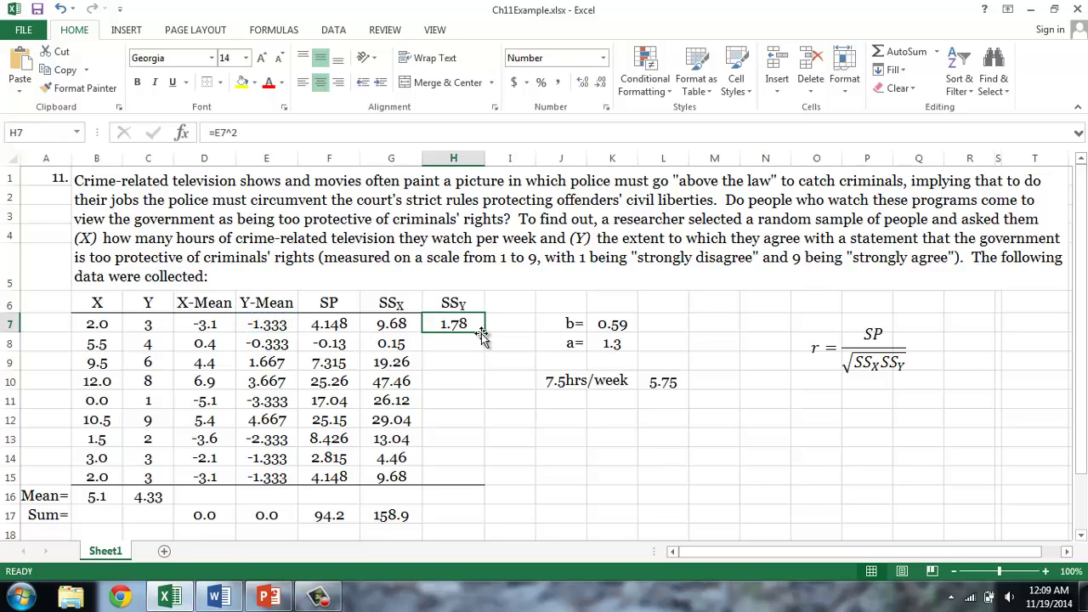
pyautogui.moveTo(484, 331); pyautogui.dragTo(480, 486)
# Step: Total the SSY column in H17 by copying the sum formula across from G17, then select J12
pyautogui.click(398, 519)
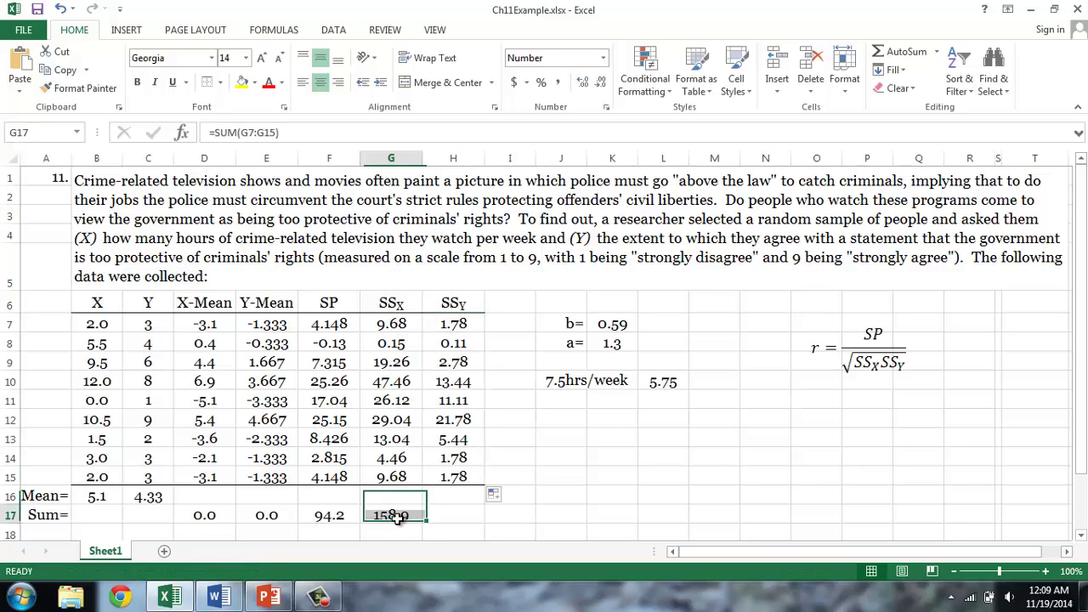
pyautogui.moveTo(423, 525); pyautogui.dragTo(476, 515)
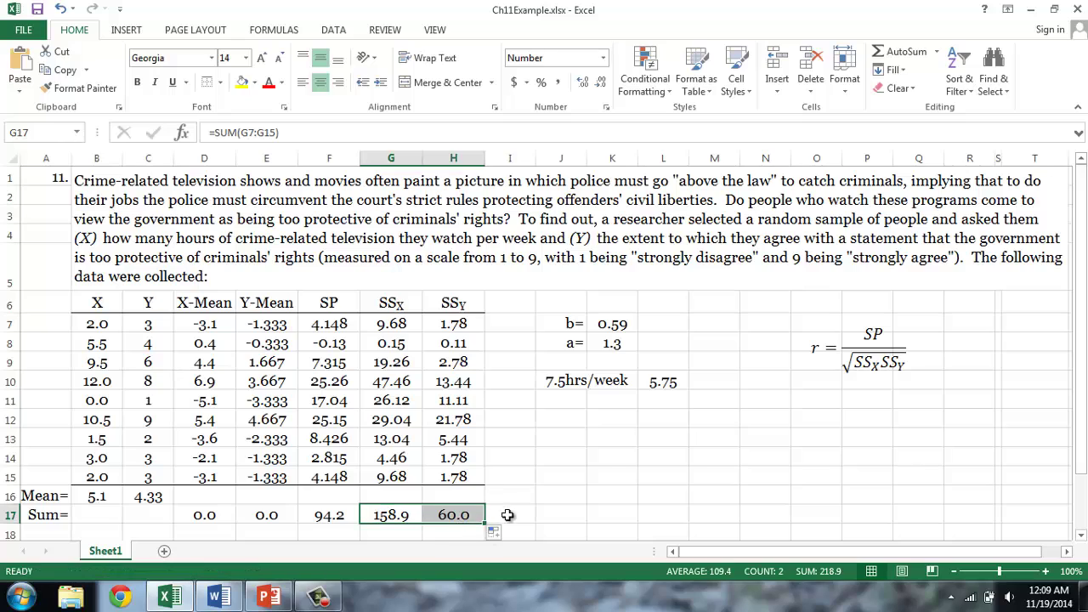
pyautogui.click(498, 515)
pyautogui.click(563, 418)
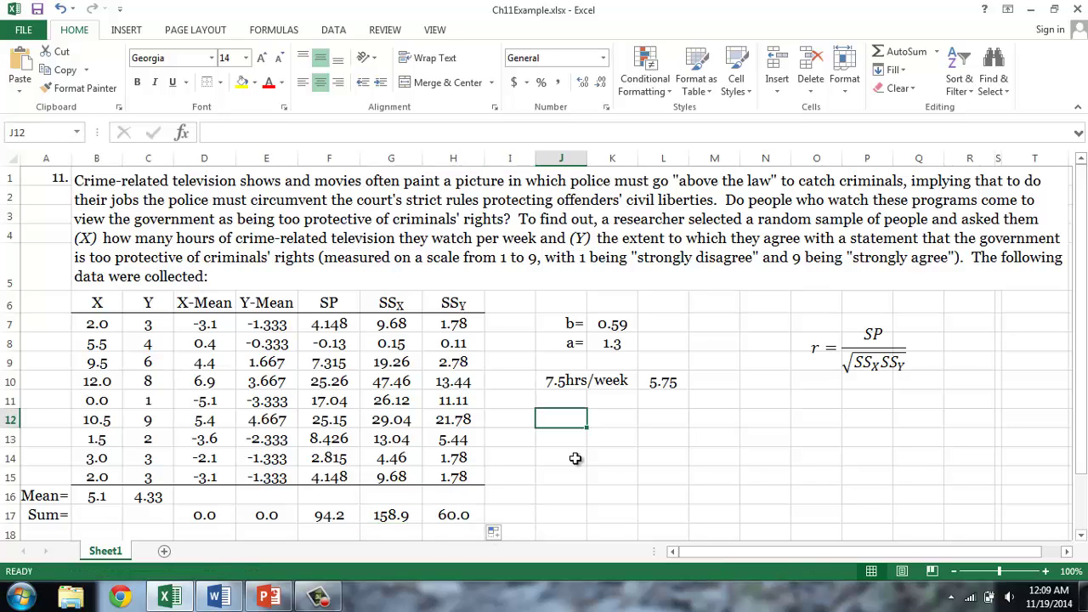
# Step: Label J12 as r= and compute the correlation in K12 with the formula =F17/SQRT(G17*H17)
pyautogui.write('r=')
pyautogui.press('Return')
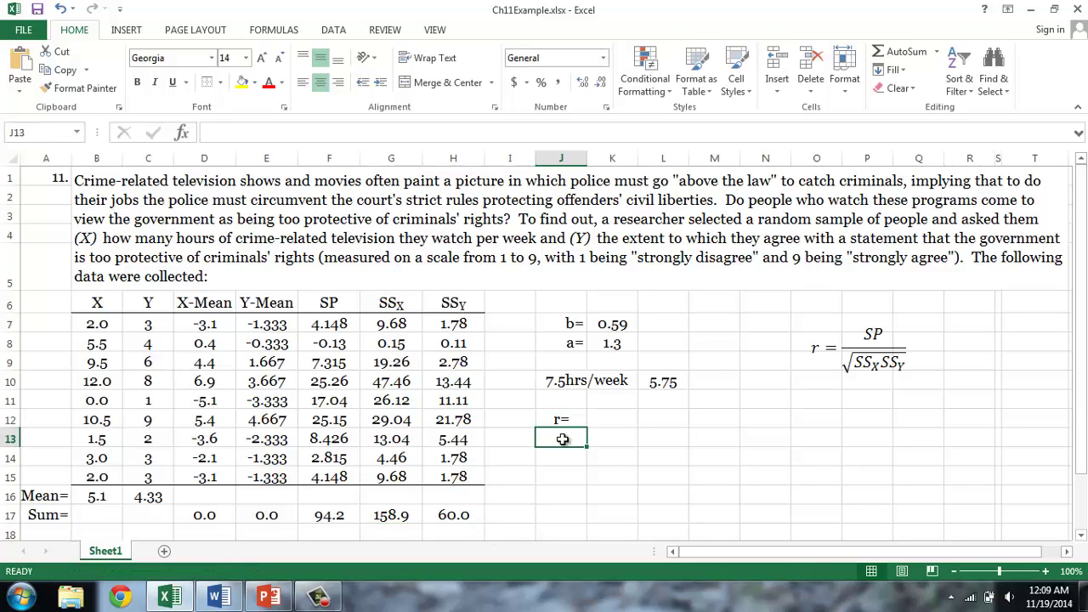
pyautogui.click(611, 419)
pyautogui.write('=')
pyautogui.click(331, 516)
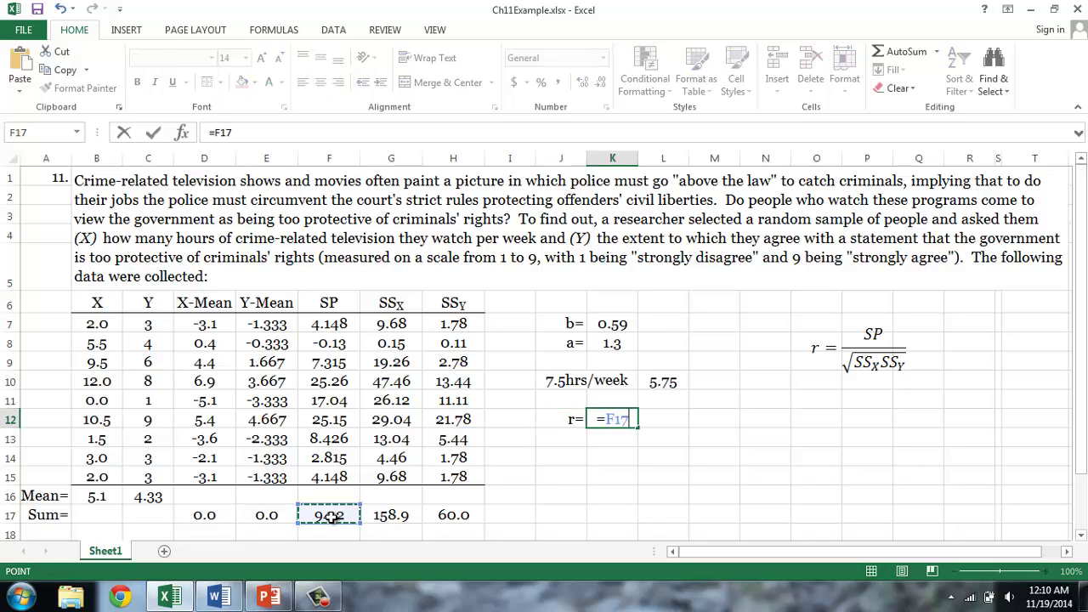
pyautogui.write('/')
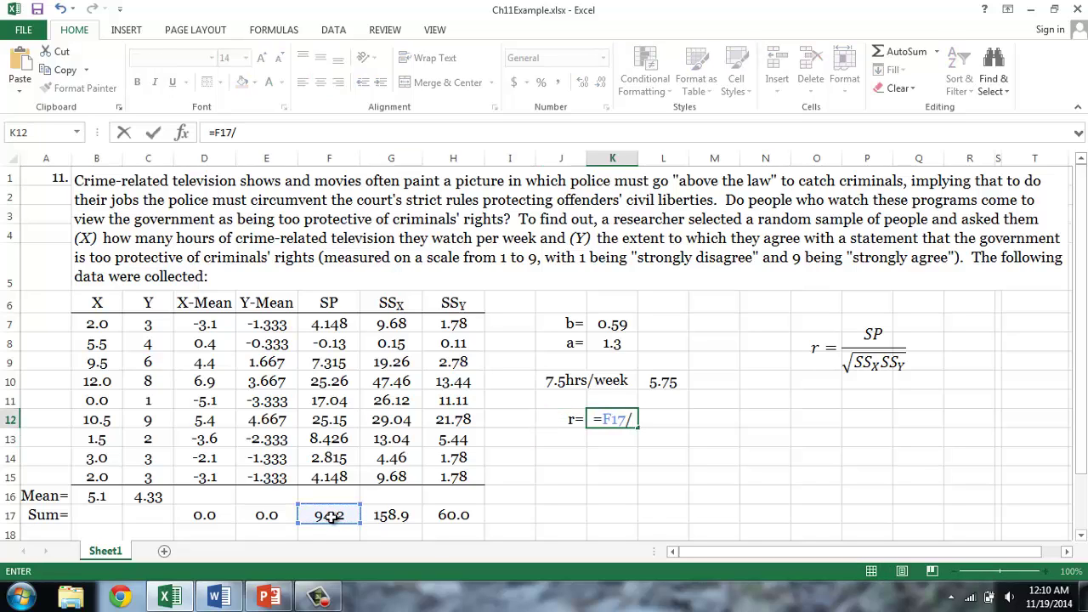
pyautogui.write('sqr')
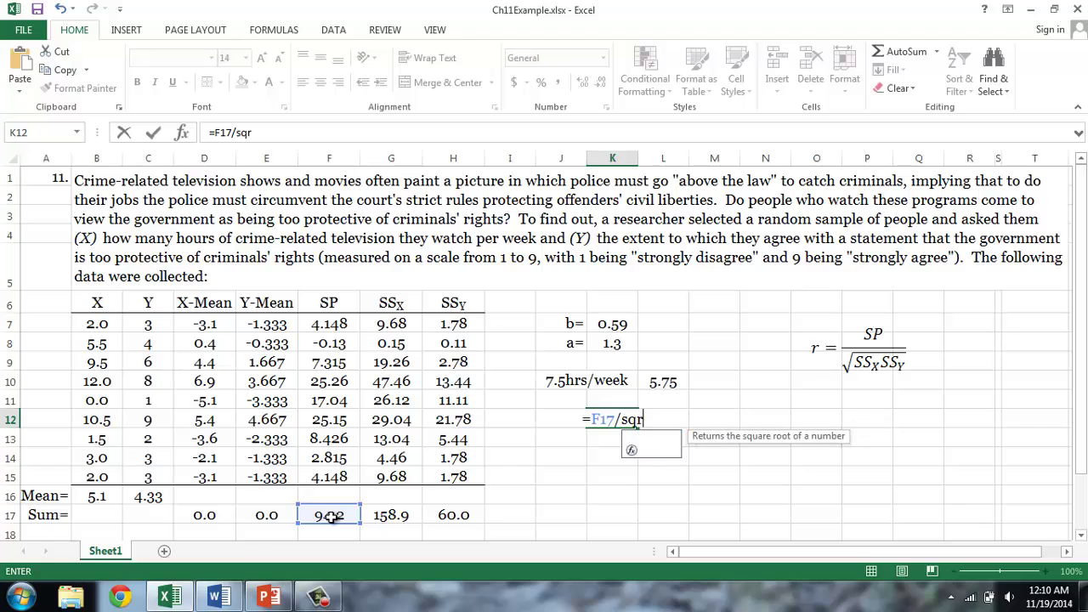
pyautogui.write('t(')
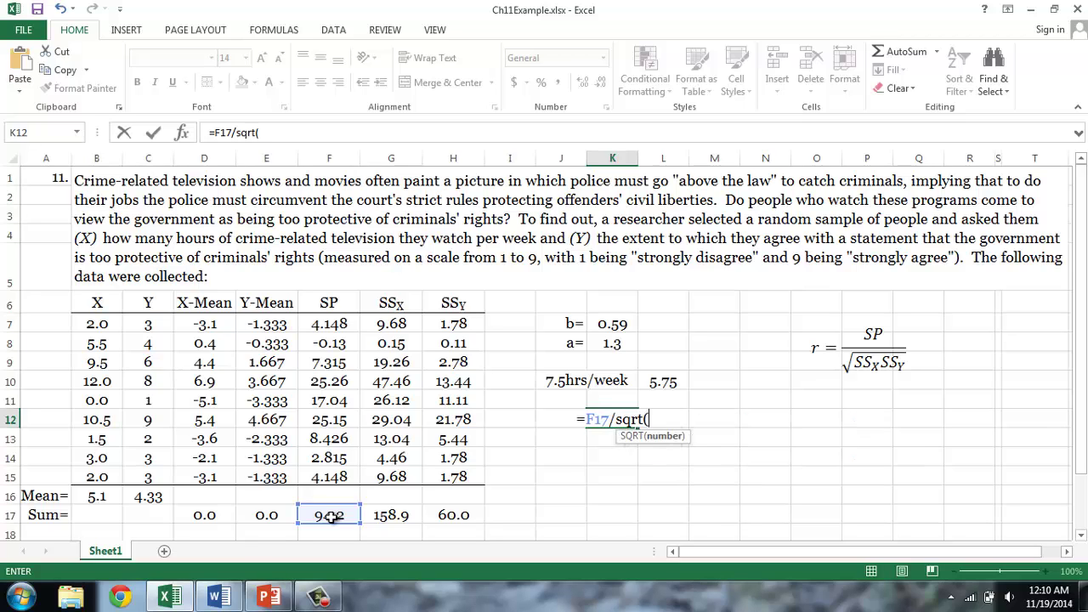
pyautogui.click(382, 514)
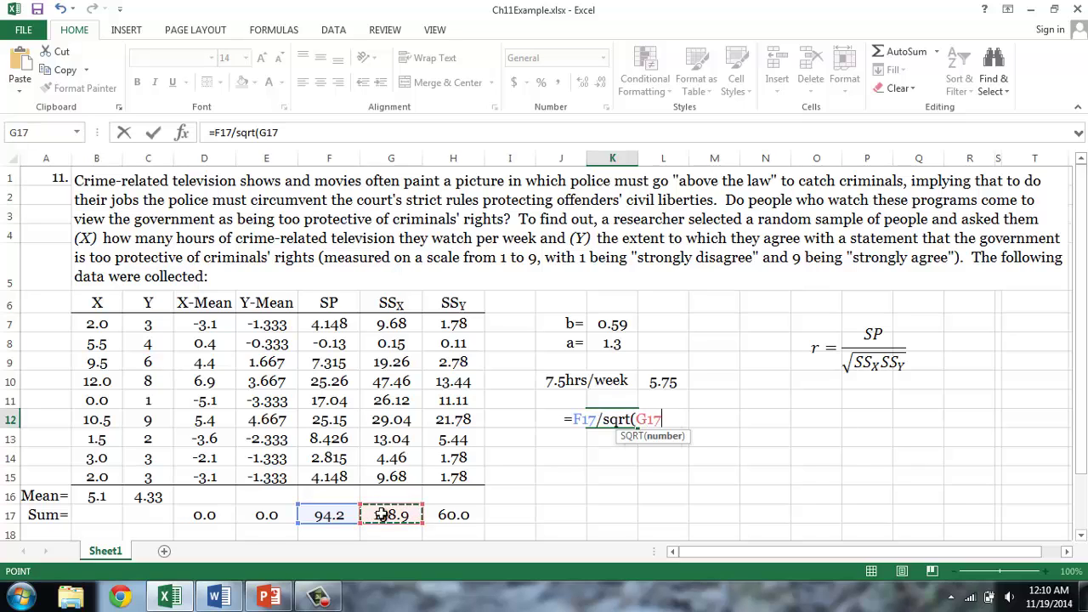
pyautogui.write('*')
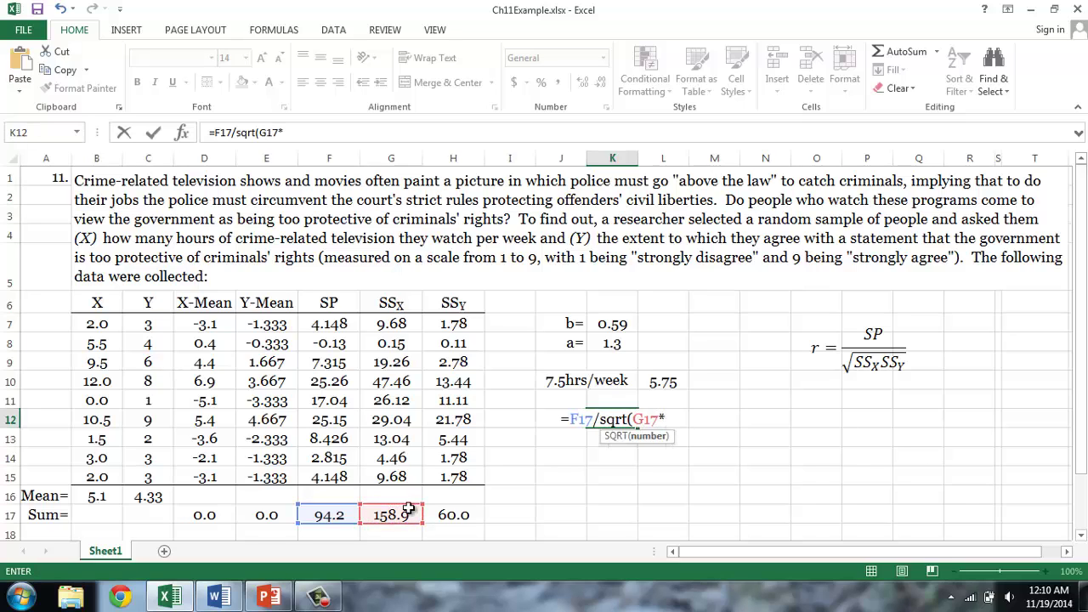
pyautogui.click(448, 514)
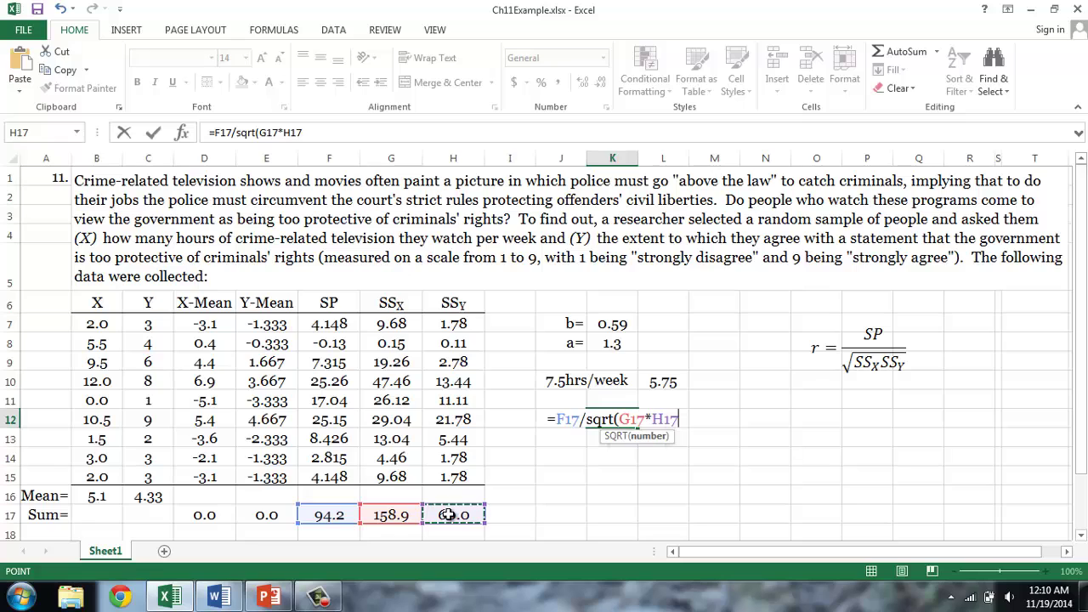
pyautogui.write(')')
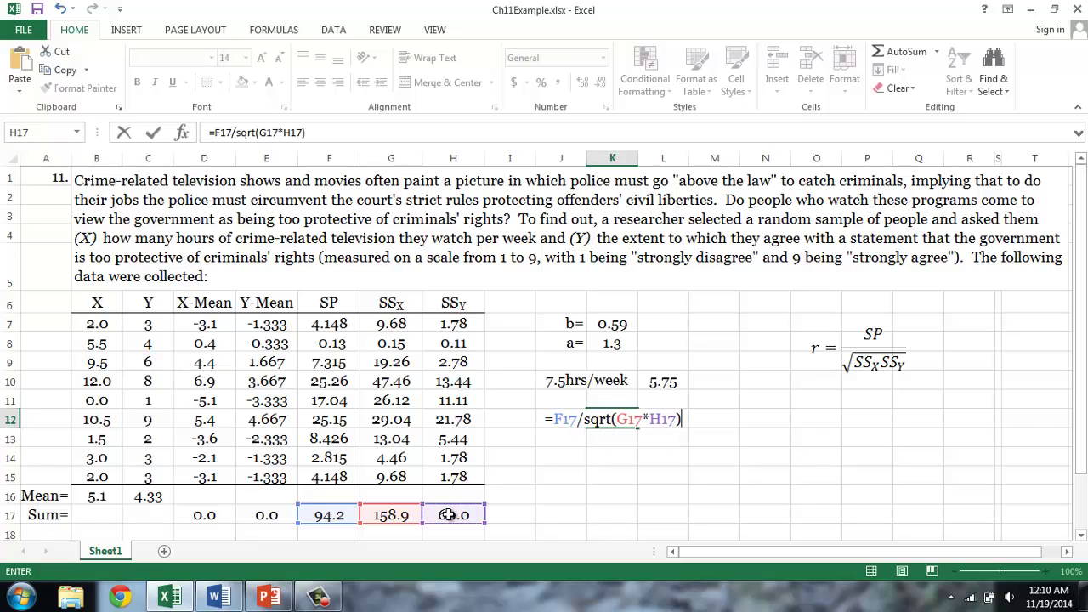
pyautogui.press('Return')
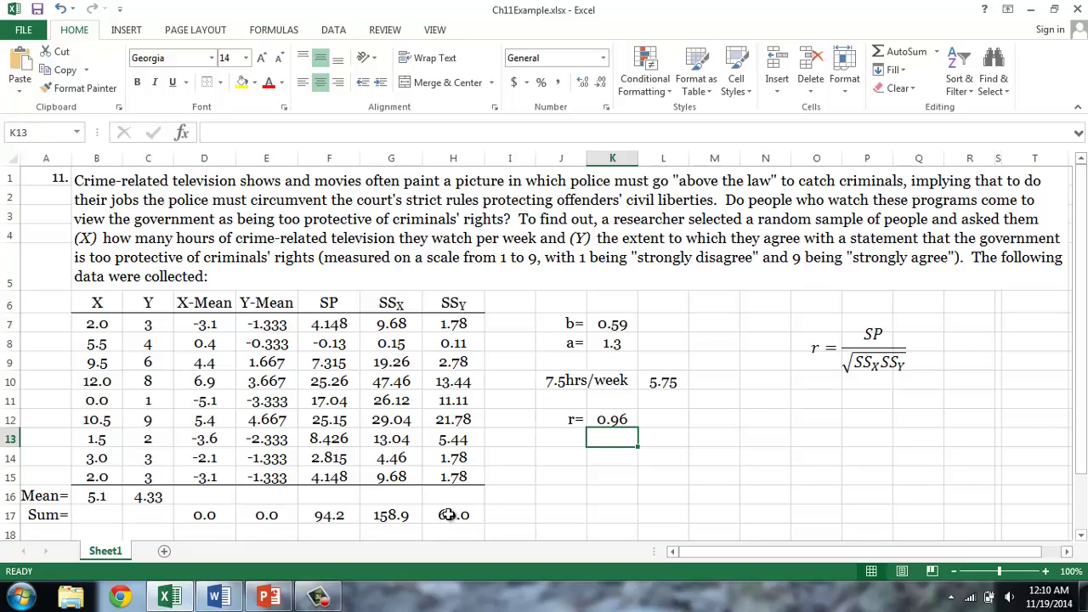
# Step: Label J13 as r²= and compute the squared correlation in K13 with the formula =K12^2
pyautogui.press('Left')
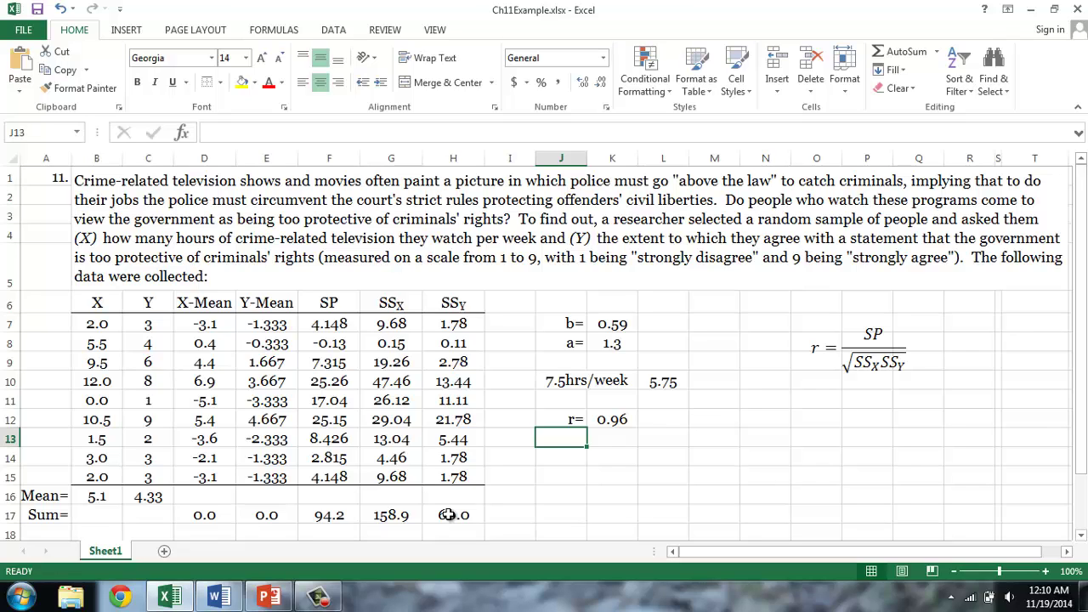
pyautogui.write('r²=')
pyautogui.press('Tab')
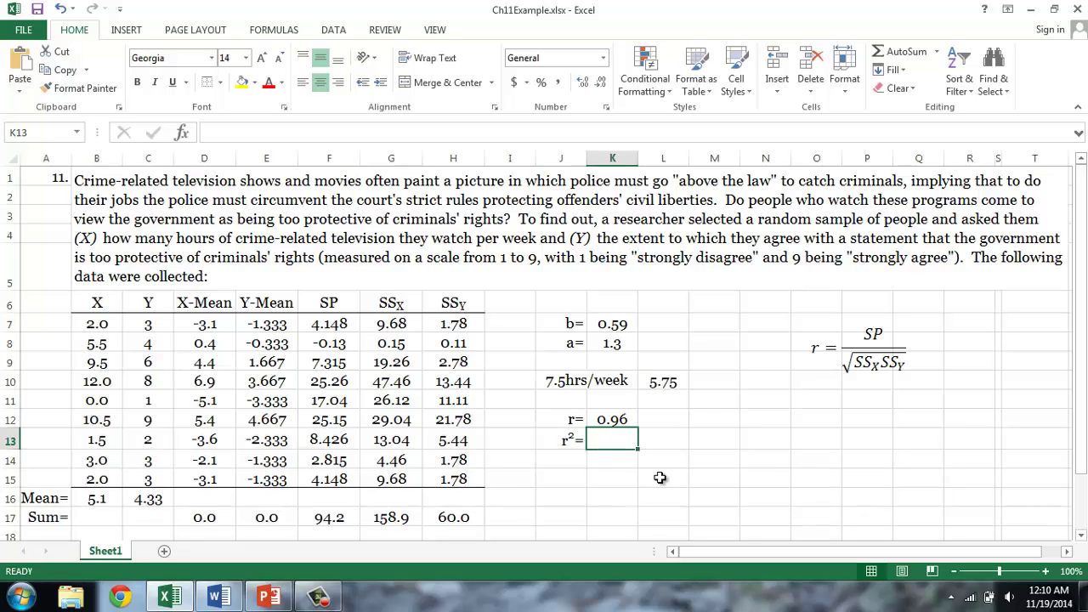
pyautogui.write('=')
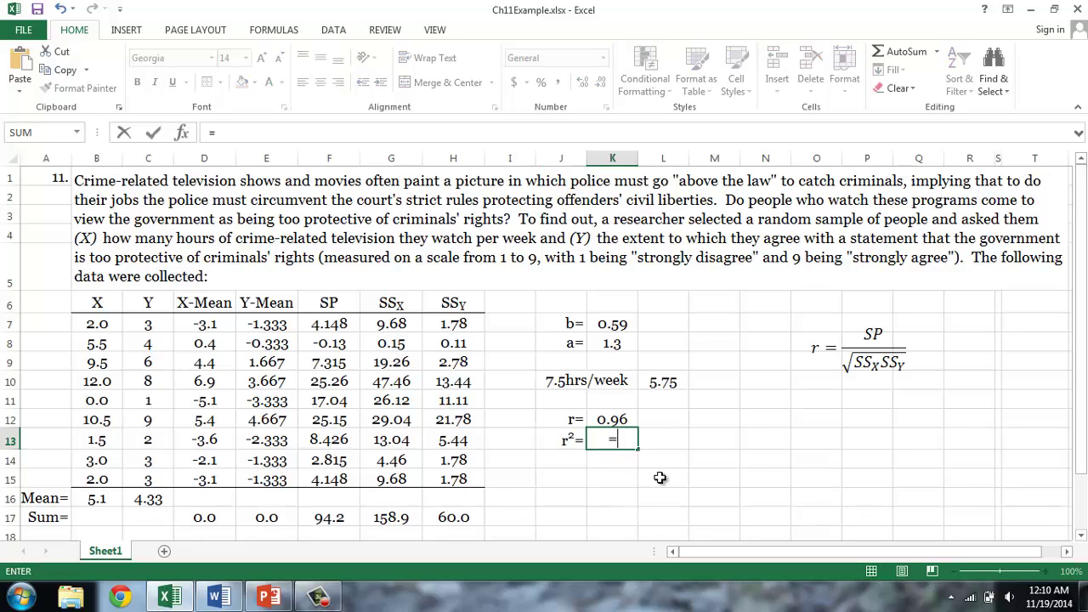
pyautogui.click(619, 420)
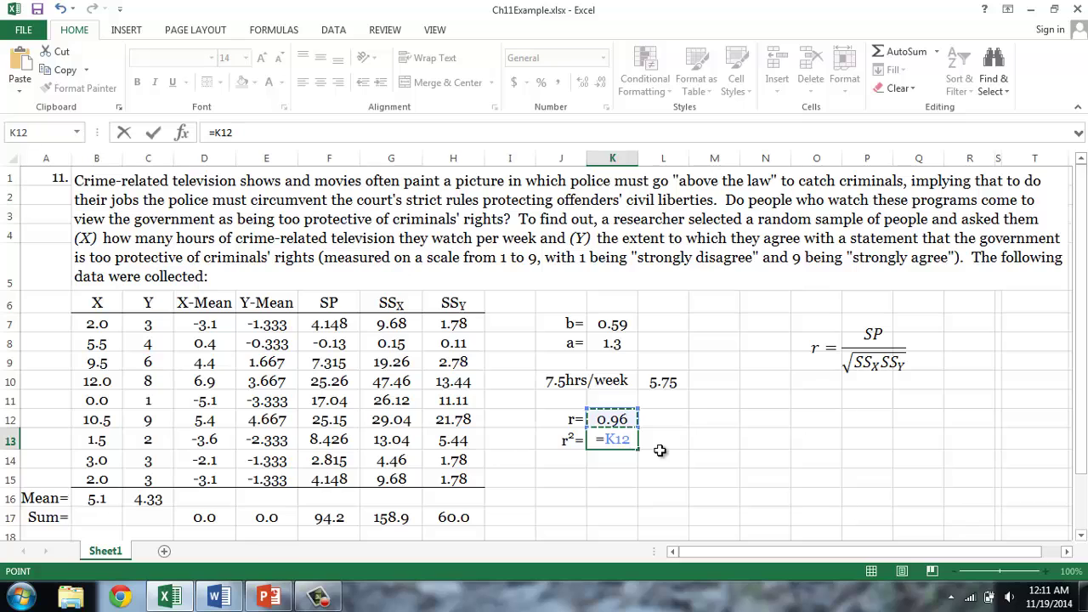
pyautogui.write('^2')
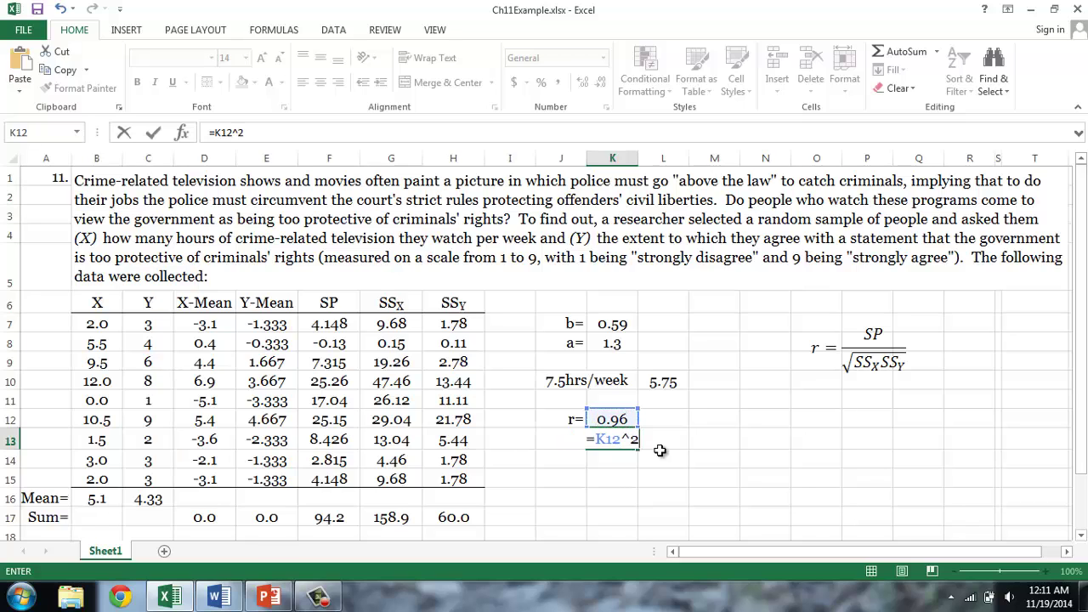
pyautogui.press('Return')
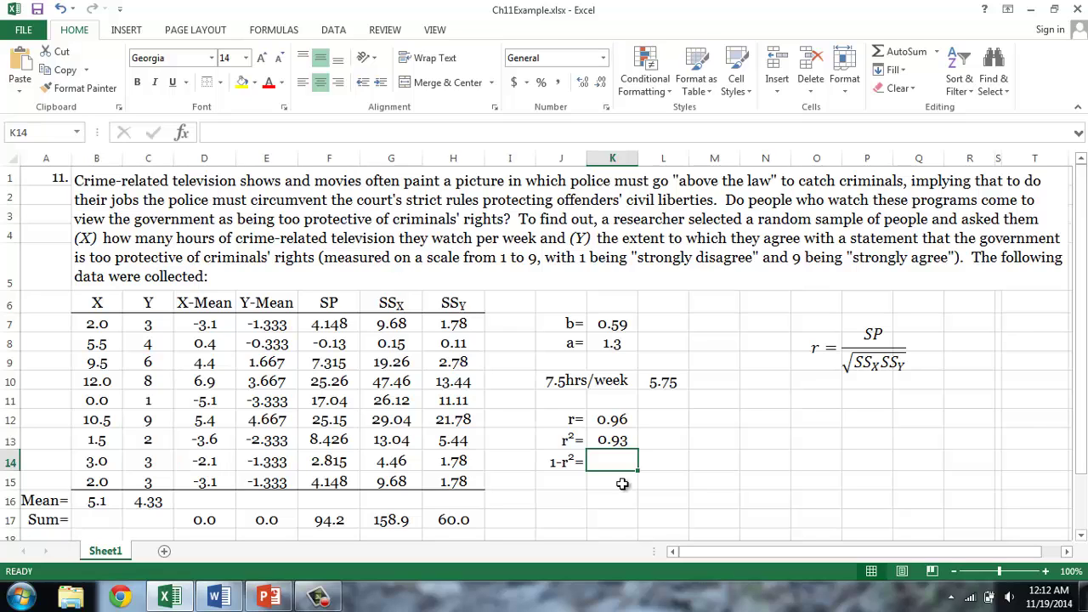
# Step: Compute the unexplained proportion 1-r² in K14 with the formula =1-K13
pyautogui.write('=1-')
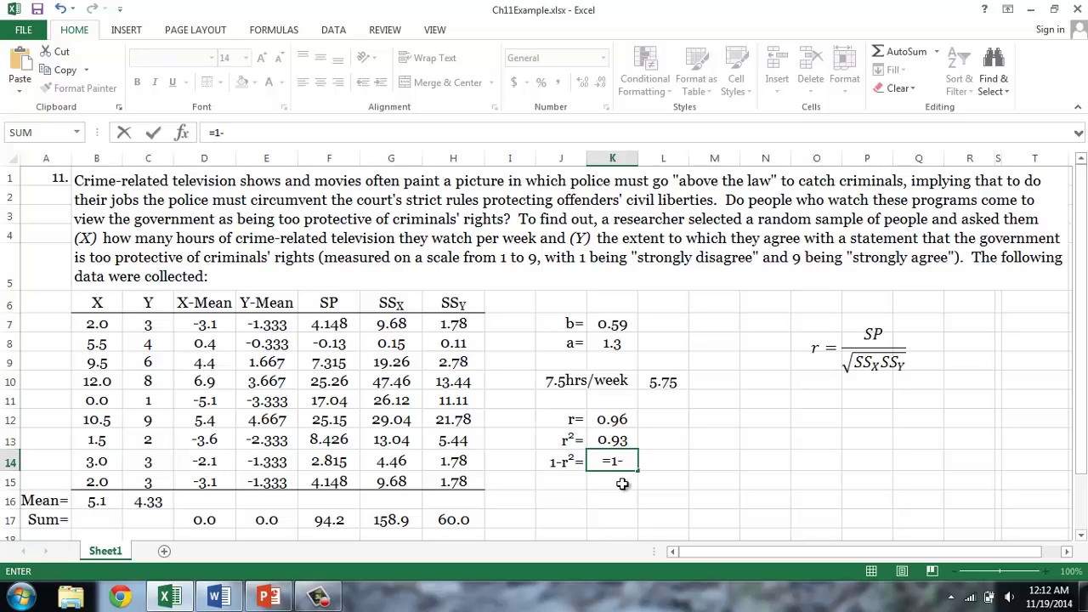
pyautogui.click(621, 439)
pyautogui.hotkey('ctrl', 'Return')
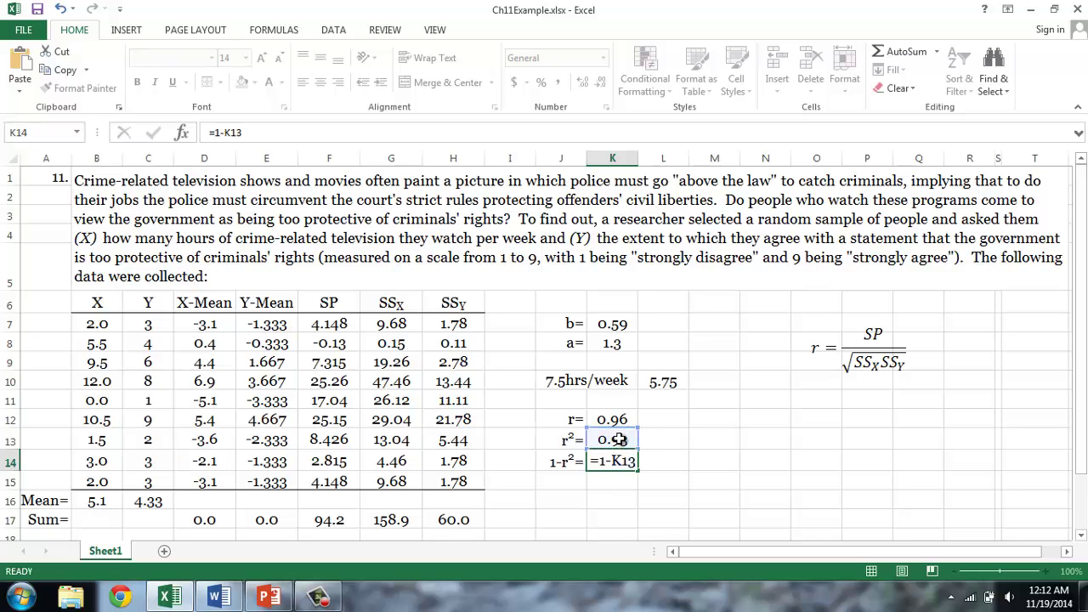
pyautogui.press('Return')
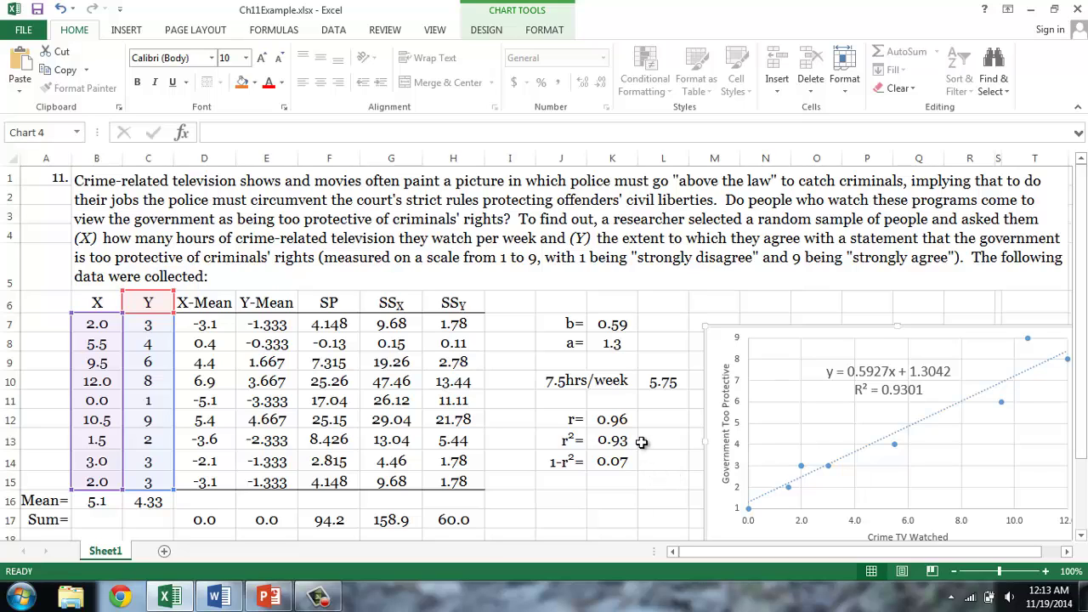
pyautogui.click(633, 440)
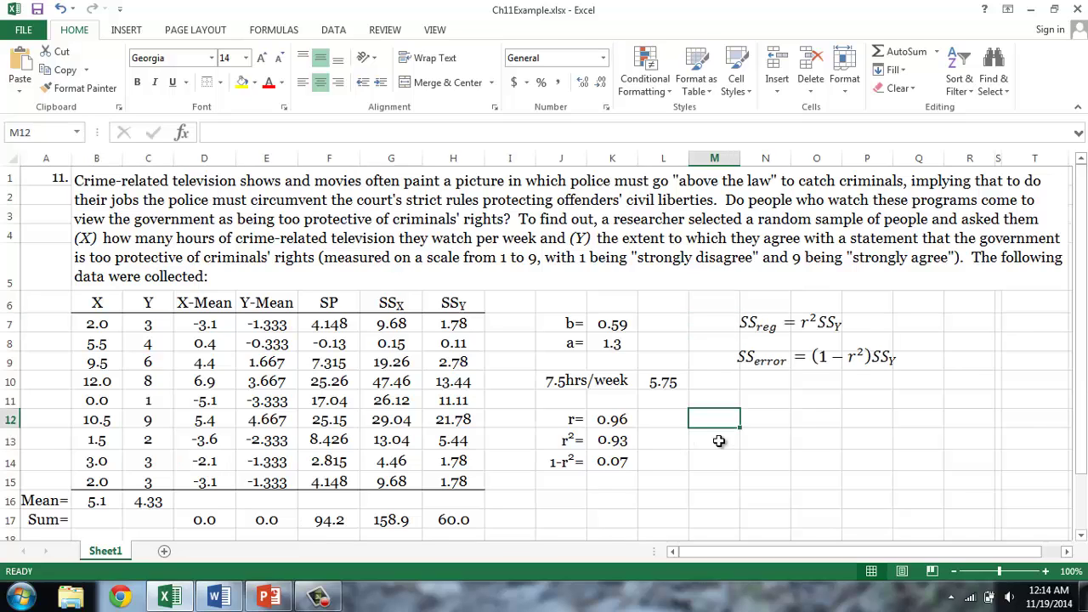
pyautogui.click(766, 381)
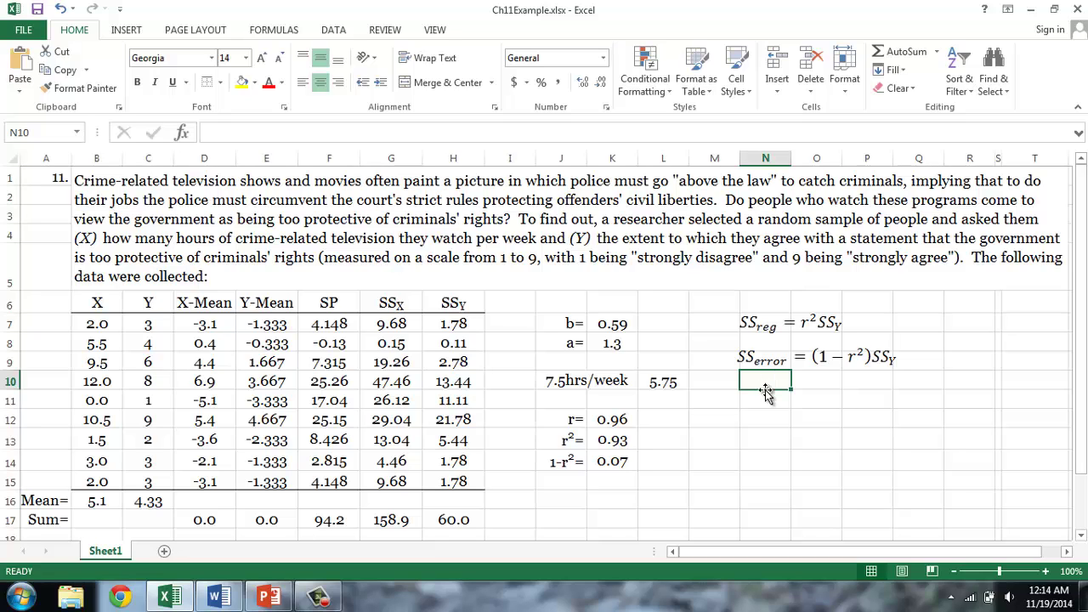
pyautogui.click(745, 328)
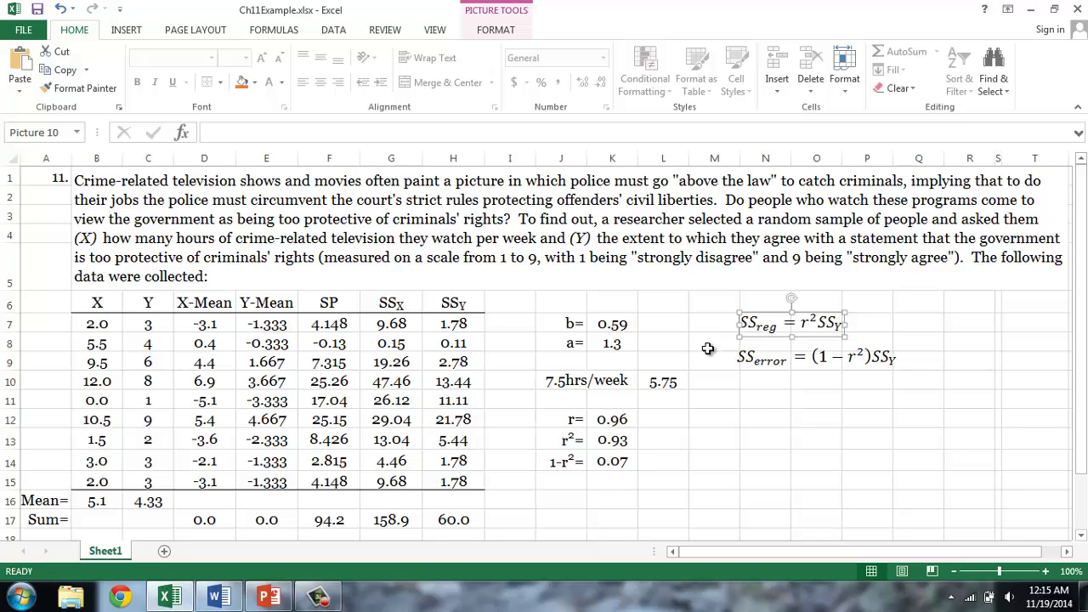
pyautogui.click(740, 361)
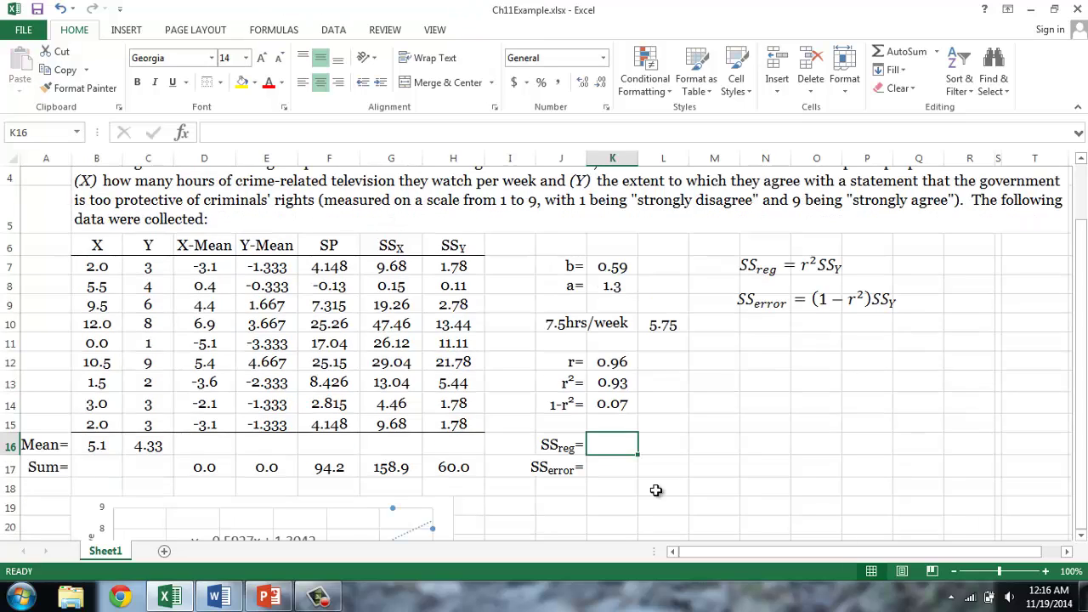
# Step: Compute SSreg in K16 by multiplying r² by the SSY total with =K13*H17
pyautogui.write('=')
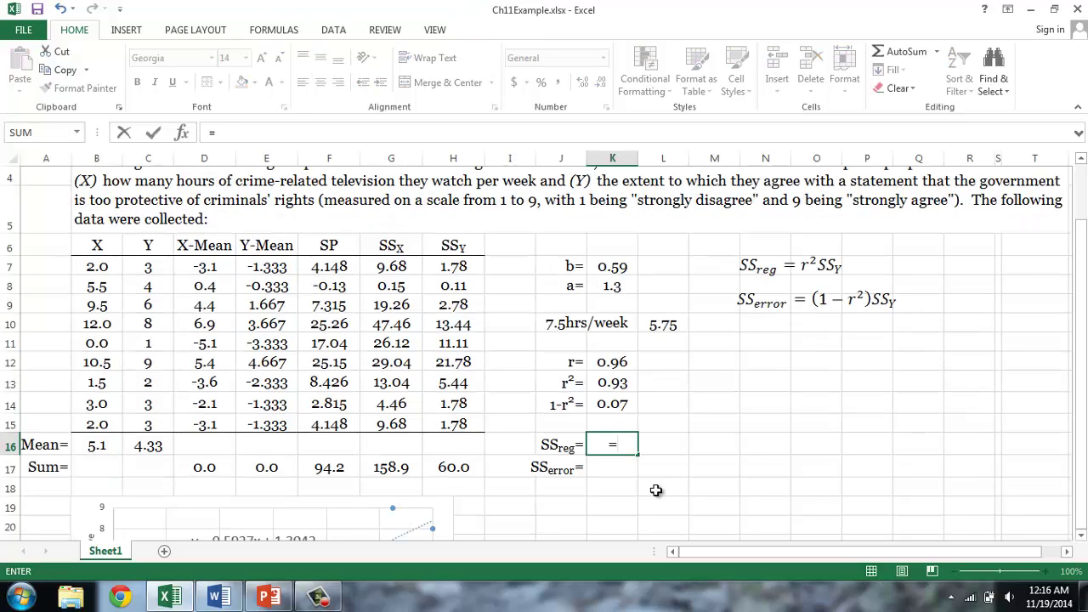
pyautogui.click(614, 383)
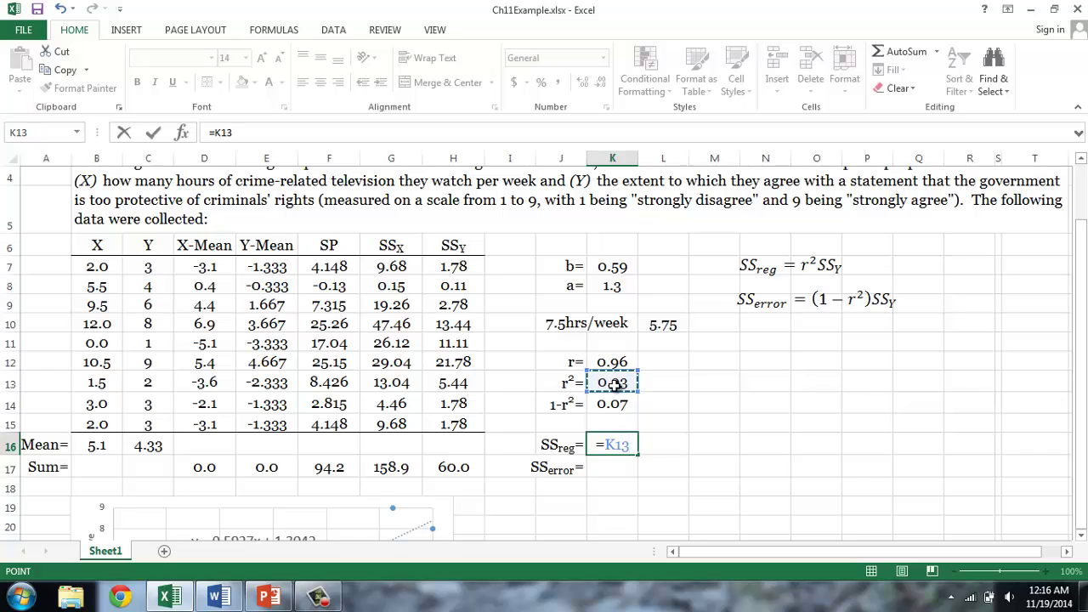
pyautogui.write('*')
pyautogui.click(456, 472)
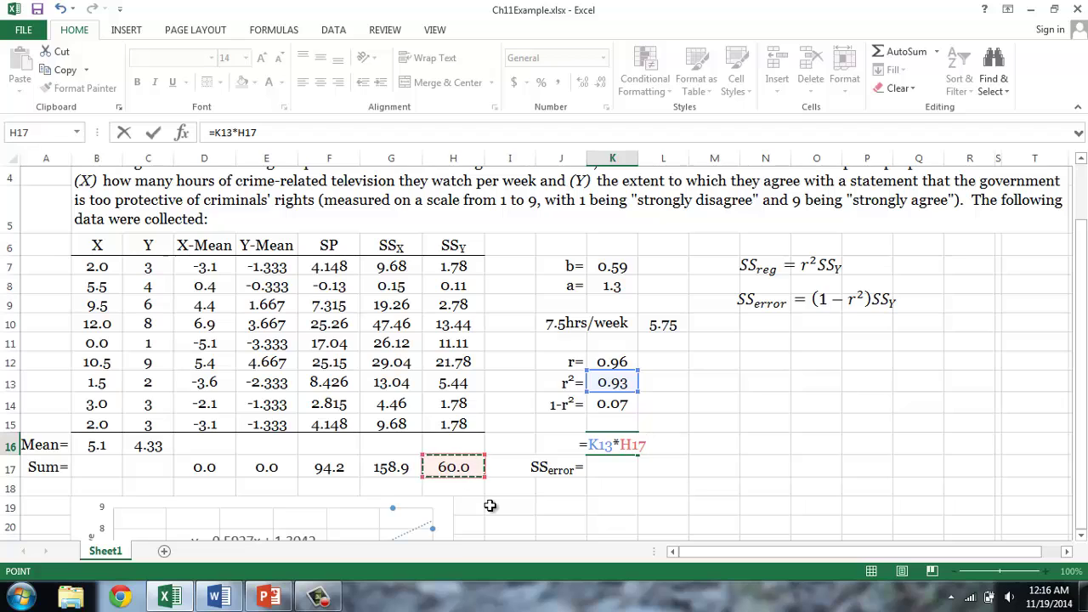
pyautogui.press('Return')
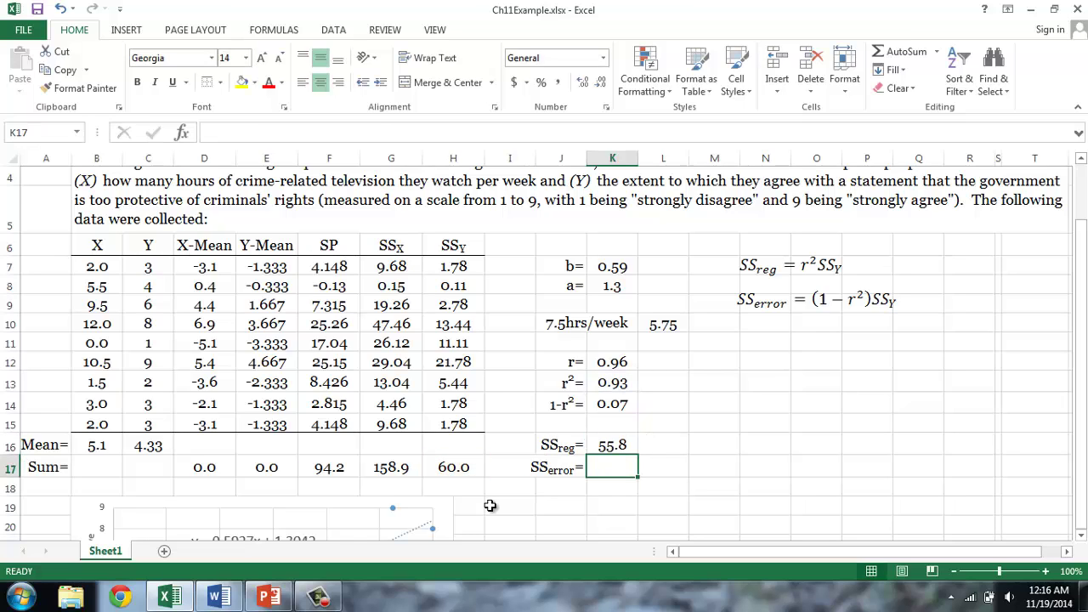
# Step: Compute SSerror in K17 by multiplying 1-r² by the SSY total with =K14*H17
pyautogui.write('=')
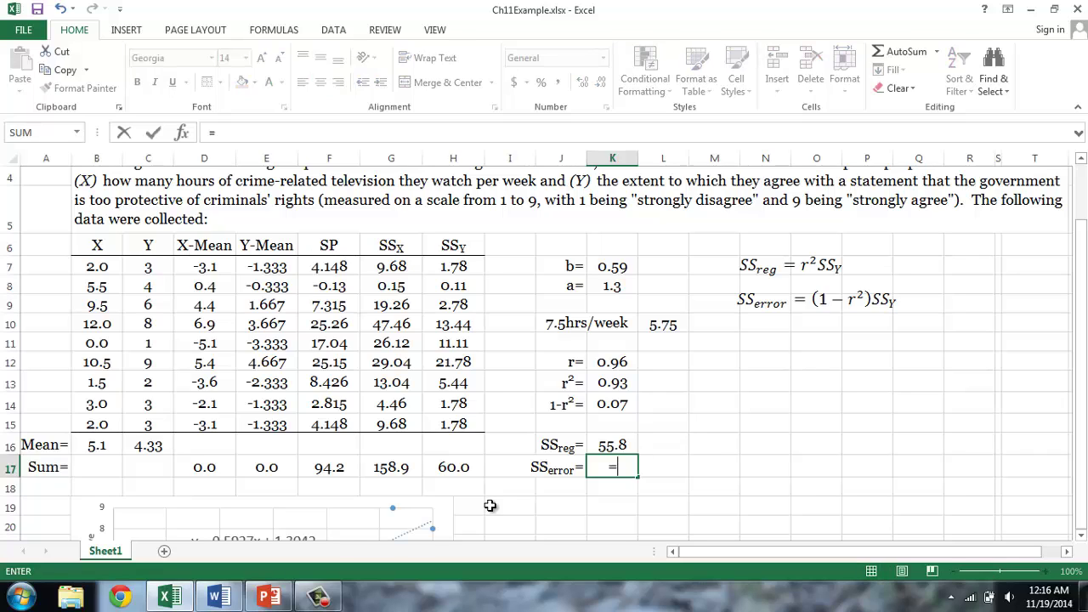
pyautogui.click(602, 404)
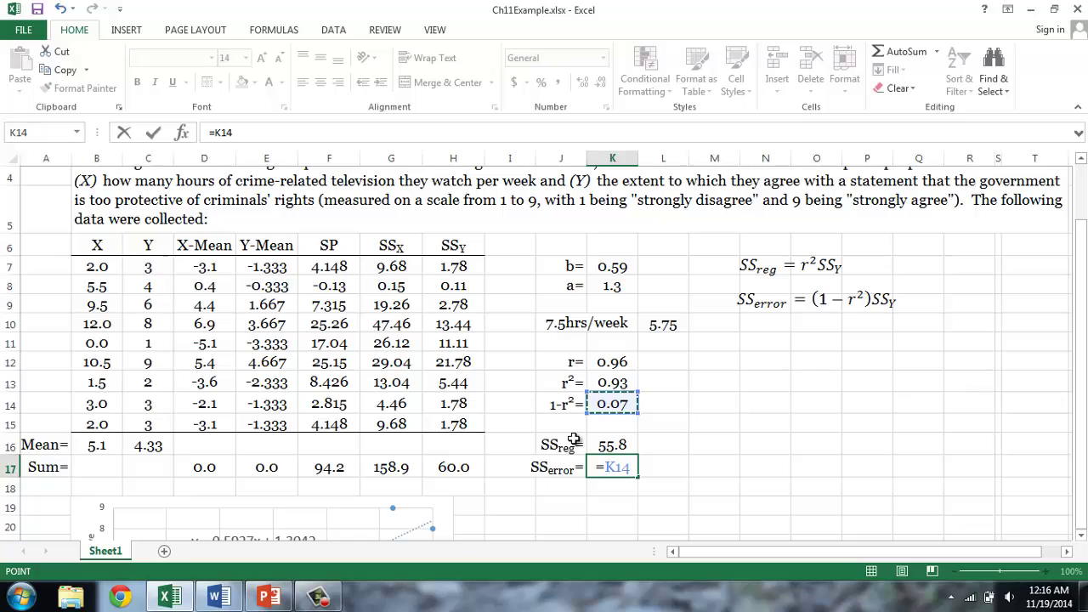
pyautogui.write('*')
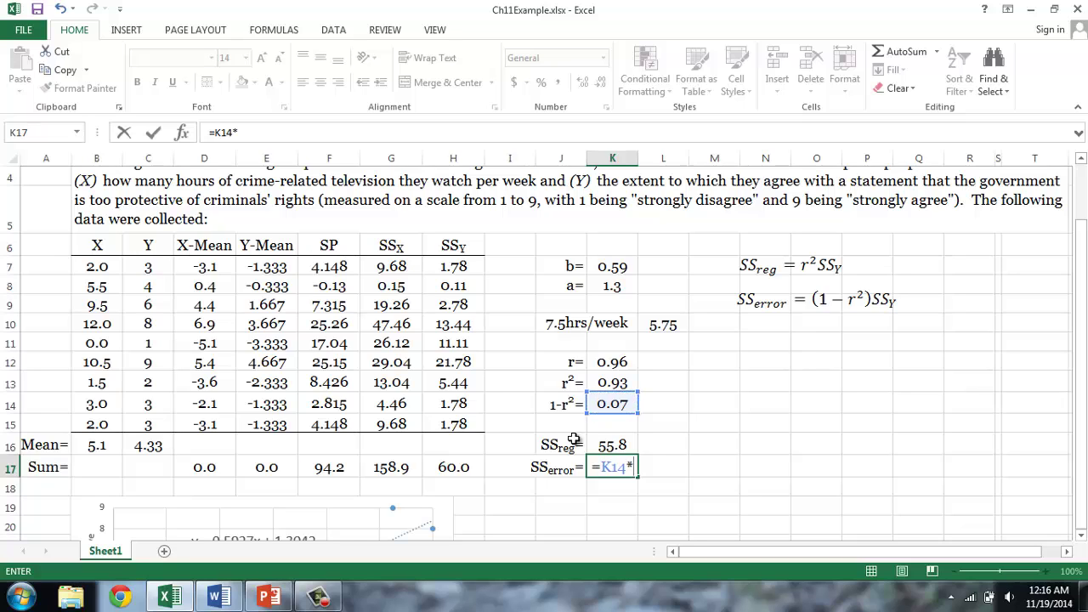
pyautogui.click(447, 467)
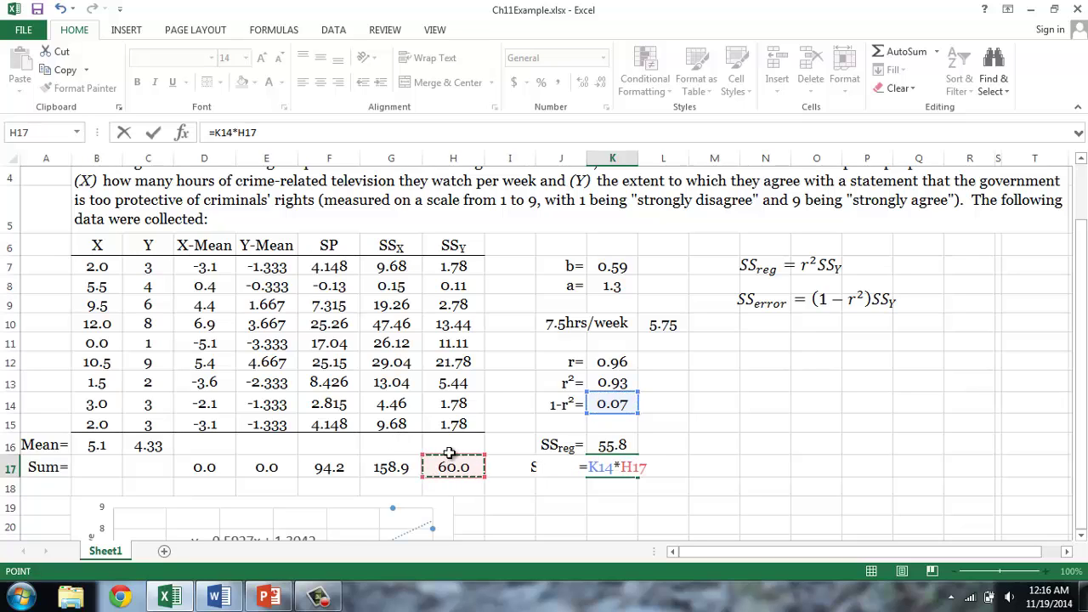
pyautogui.press('Return')
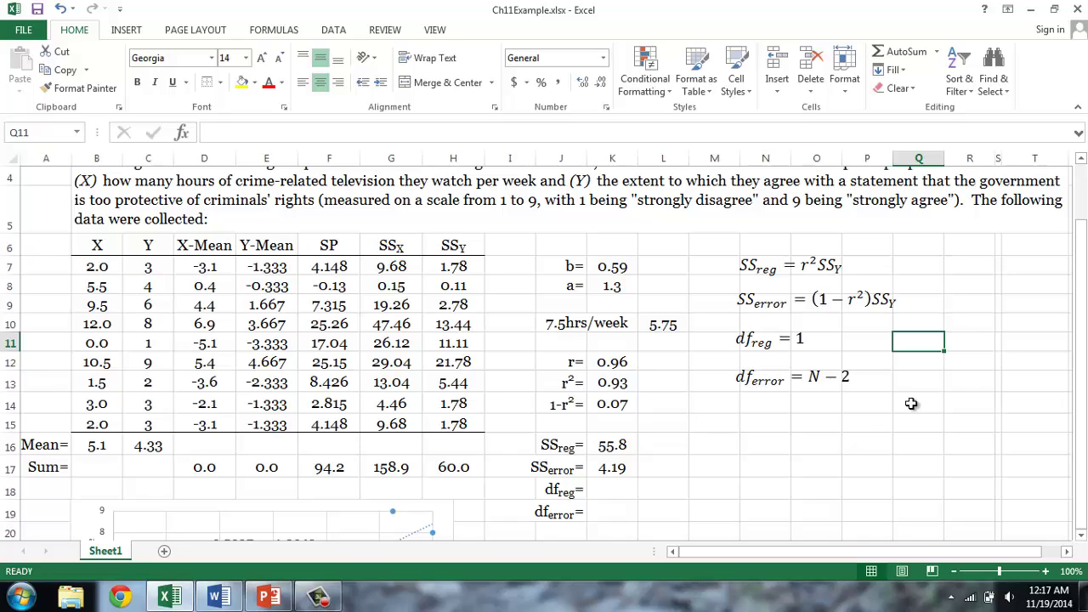
# Step: Enter 1 as the regression degrees of freedom in K18, following the dfreg formula
pyautogui.click(780, 343)
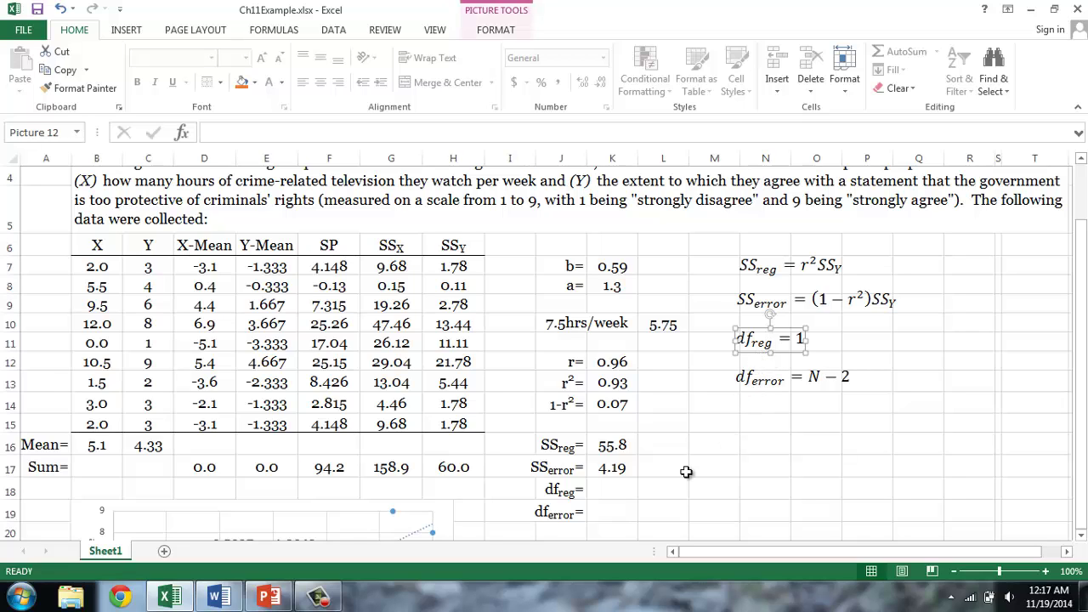
pyautogui.click(619, 489)
pyautogui.write('1')
pyautogui.press('Return')
# Step: Compute the error degrees of freedom in K19 as N minus 2 with the formula =9-2
pyautogui.click(850, 376)
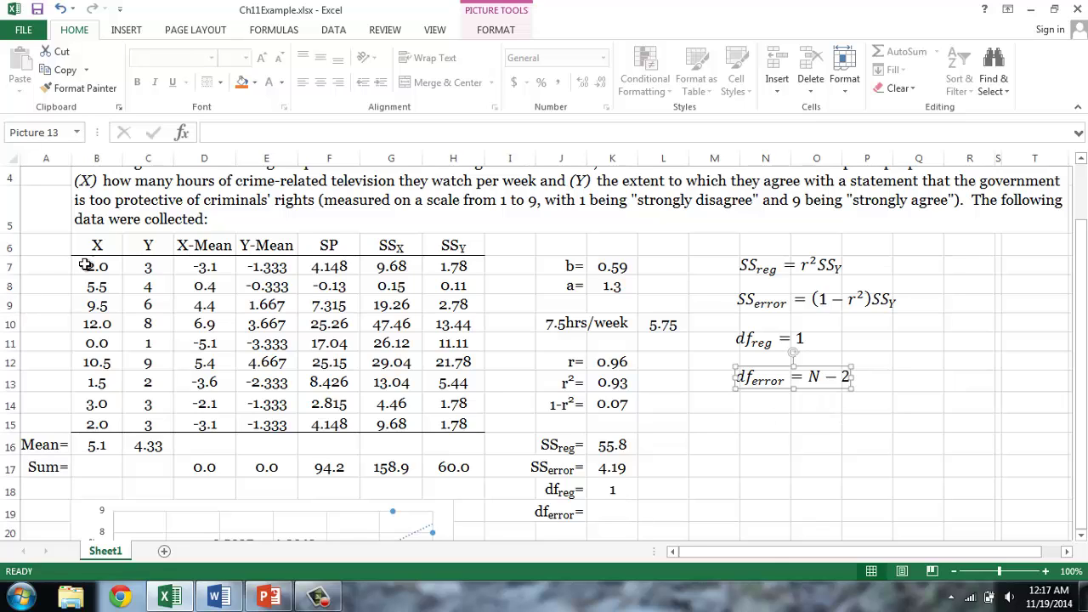
pyautogui.moveTo(86, 265); pyautogui.dragTo(132, 414)
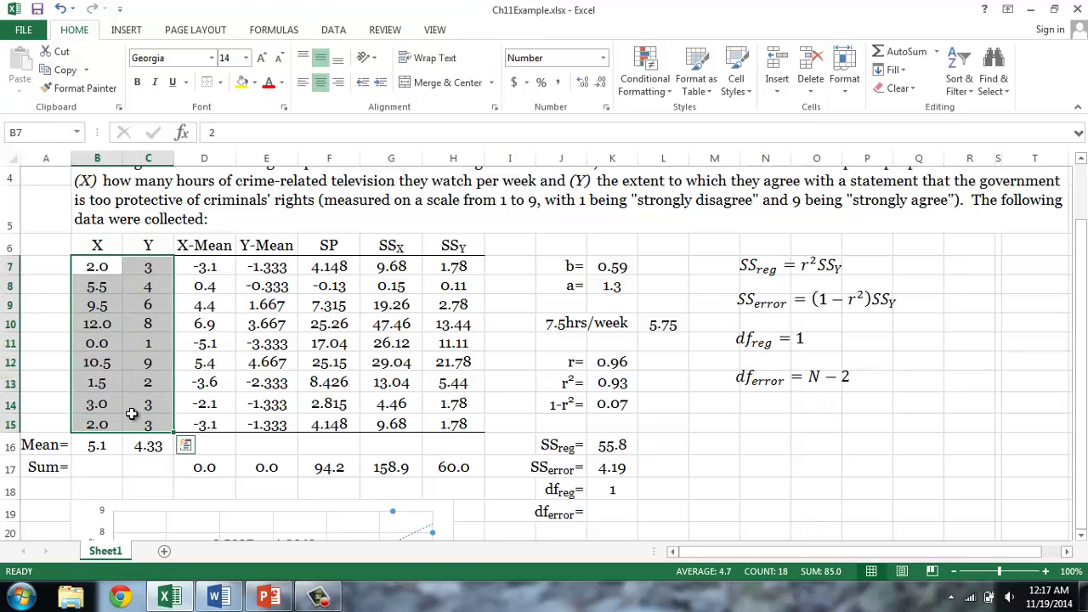
pyautogui.click(612, 510)
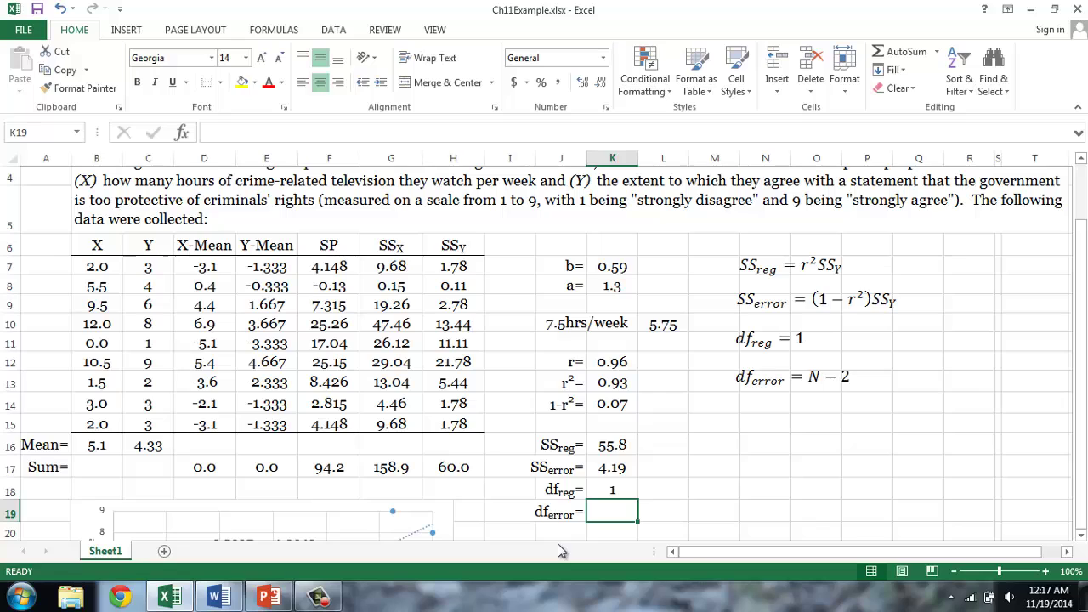
pyautogui.write('=9')
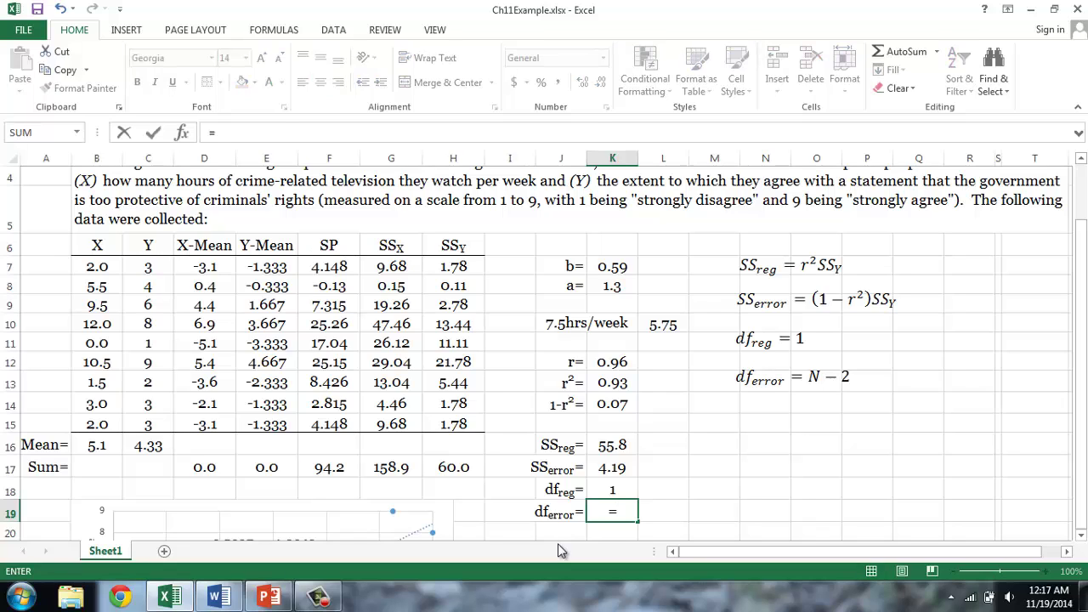
pyautogui.write('-2')
pyautogui.press('Return')
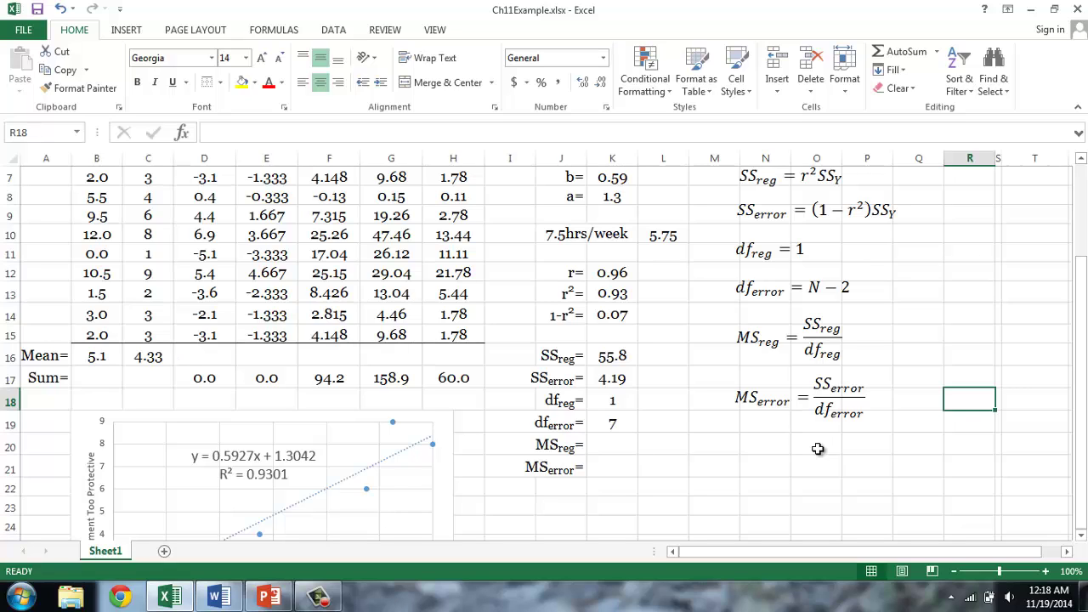
# Step: Compute MSreg in K20 by dividing SSreg by its degrees of freedom with =K16/K18
pyautogui.click(624, 442)
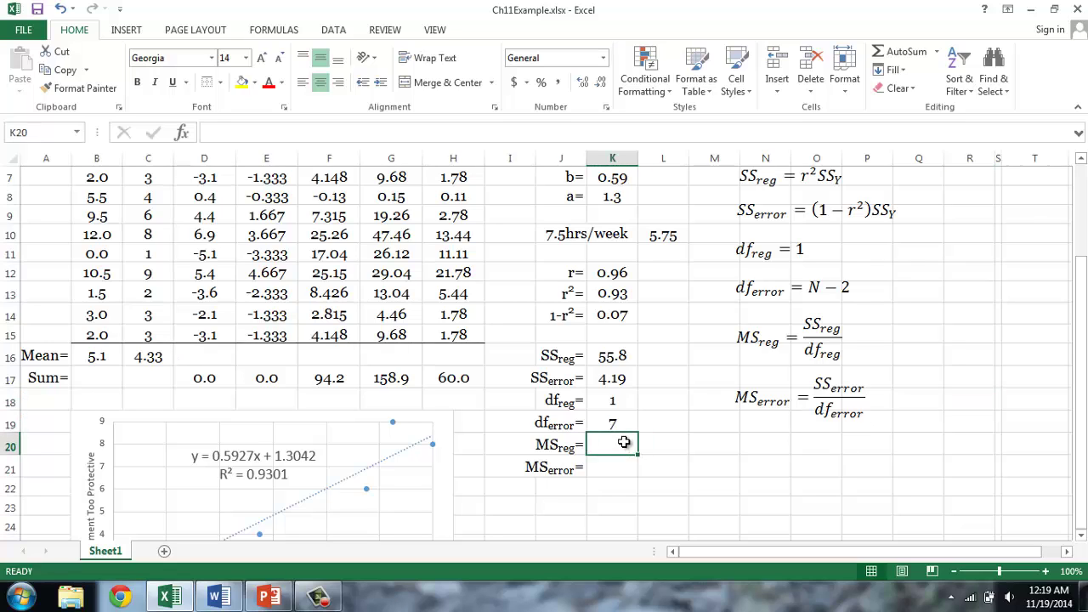
pyautogui.doubleClick(623, 442)
pyautogui.write('=')
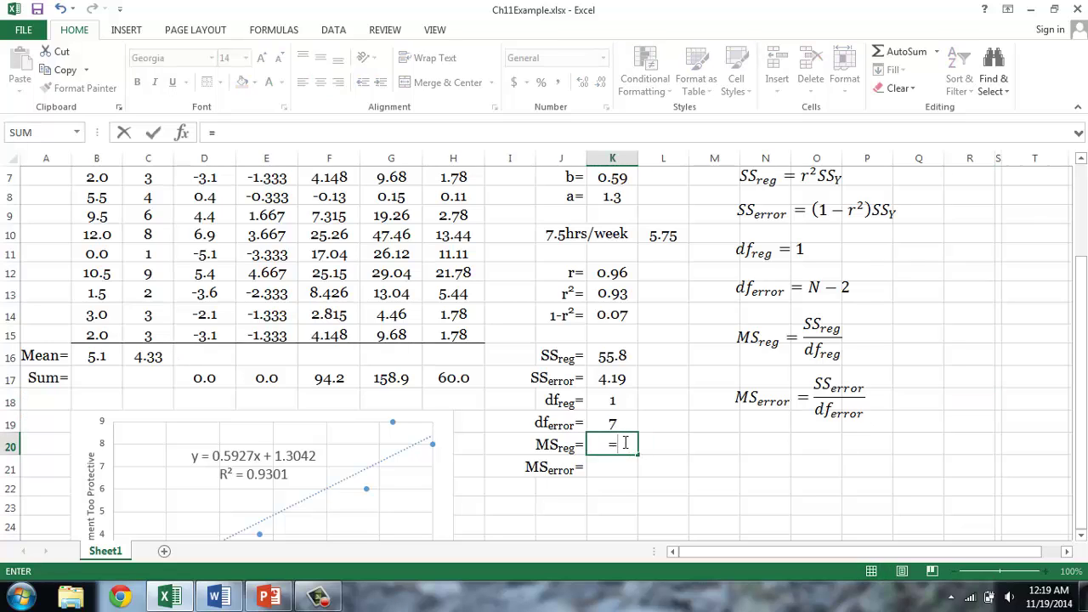
pyautogui.click(611, 356)
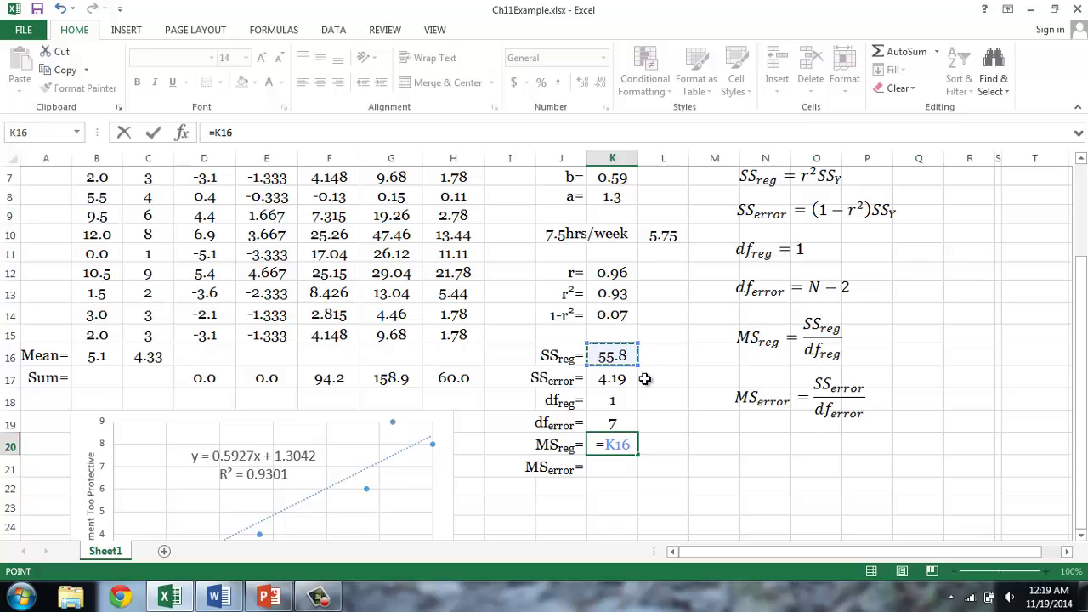
pyautogui.write('/')
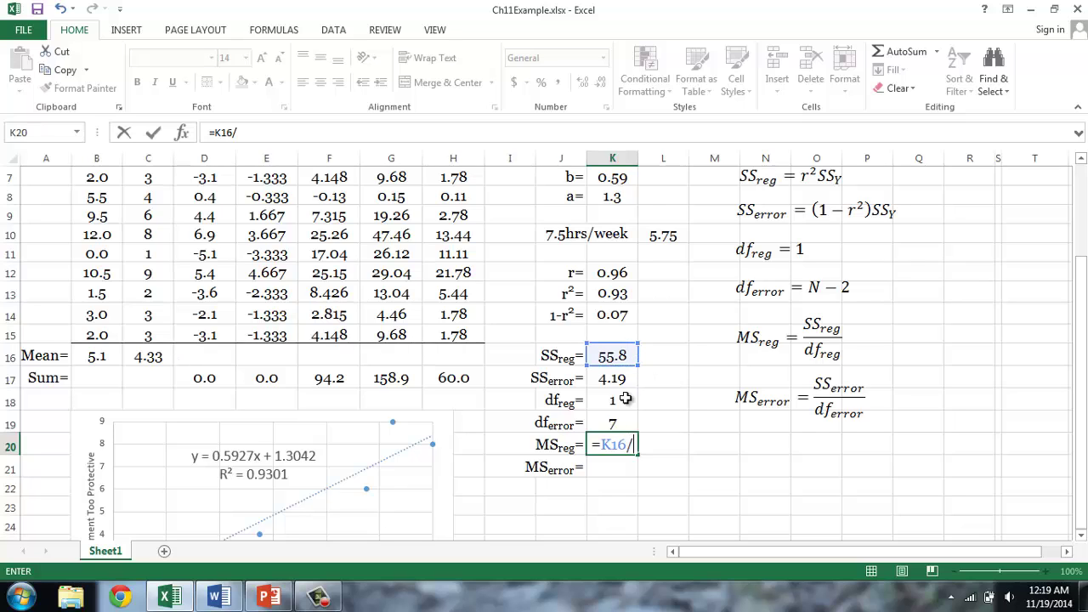
pyautogui.click(620, 400)
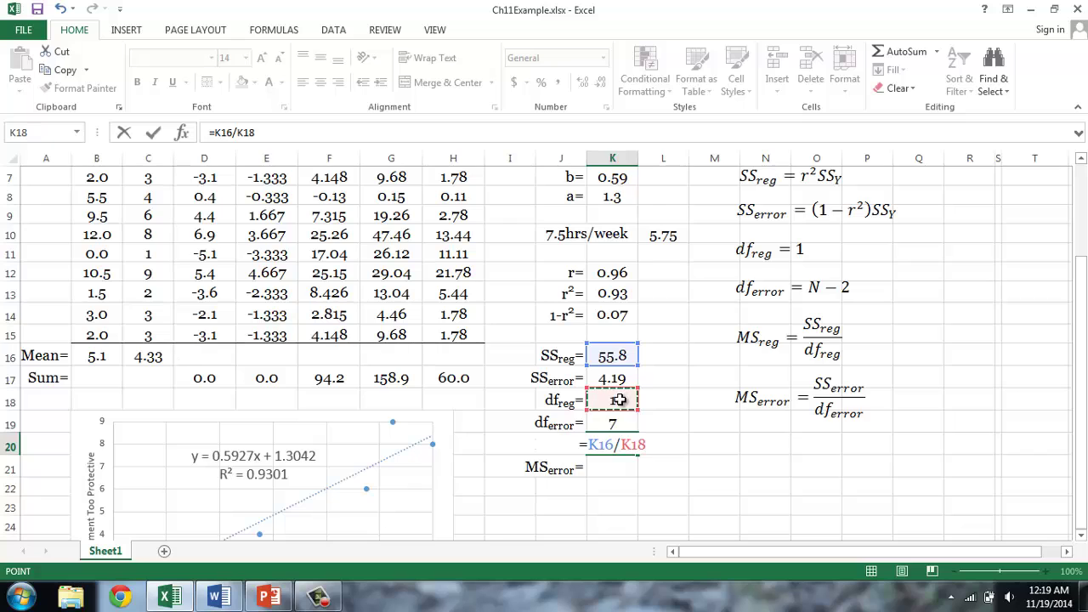
pyautogui.press('Return')
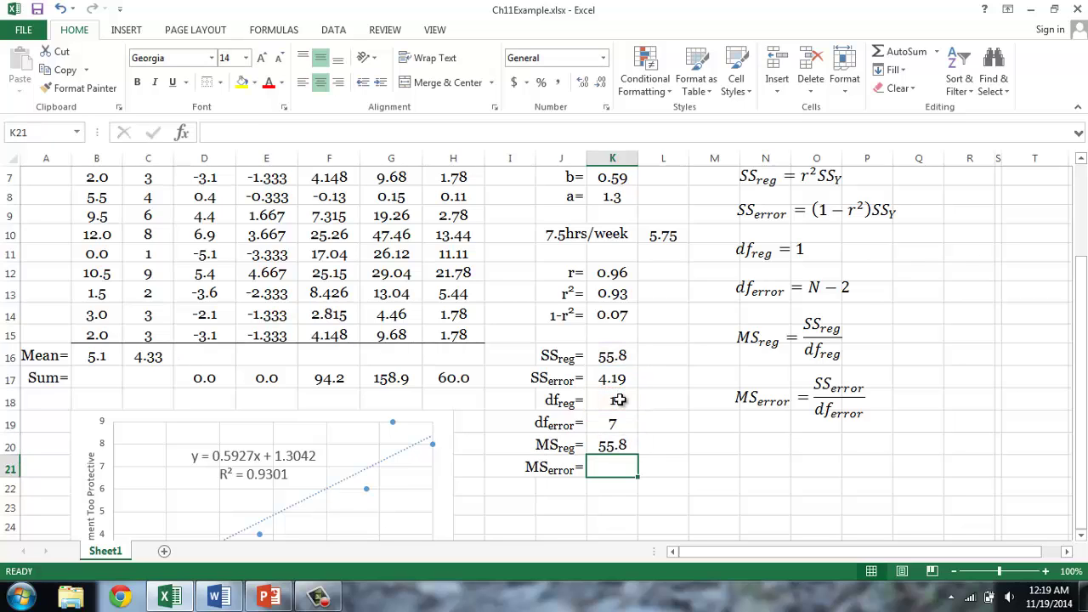
# Step: Compute MSerror in K21 by dividing SSerror by its degrees of freedom with =K17/K19
pyautogui.write('=')
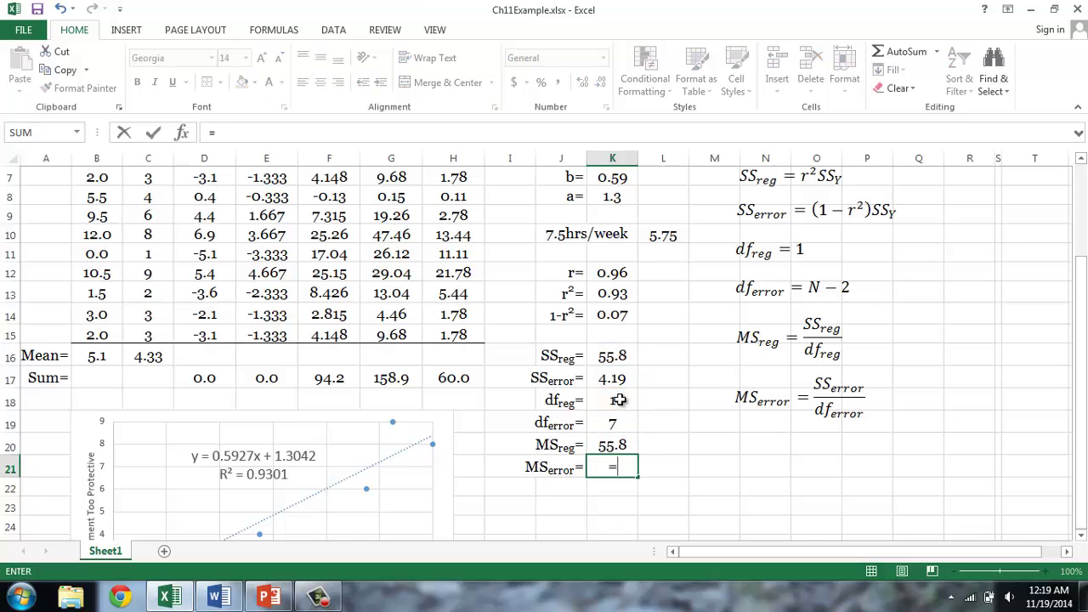
pyautogui.click(613, 380)
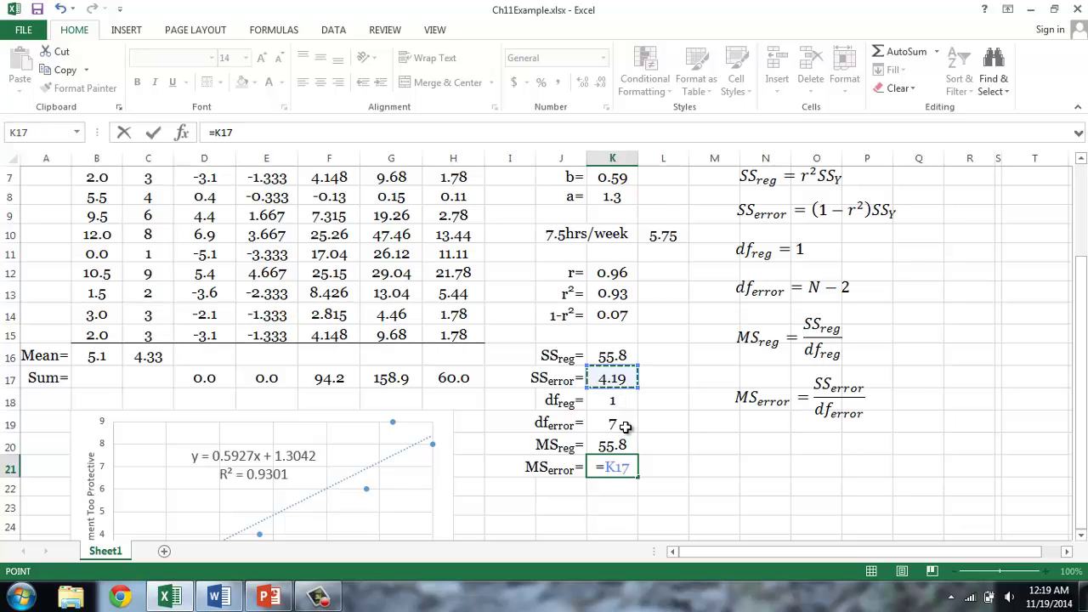
pyautogui.write('/')
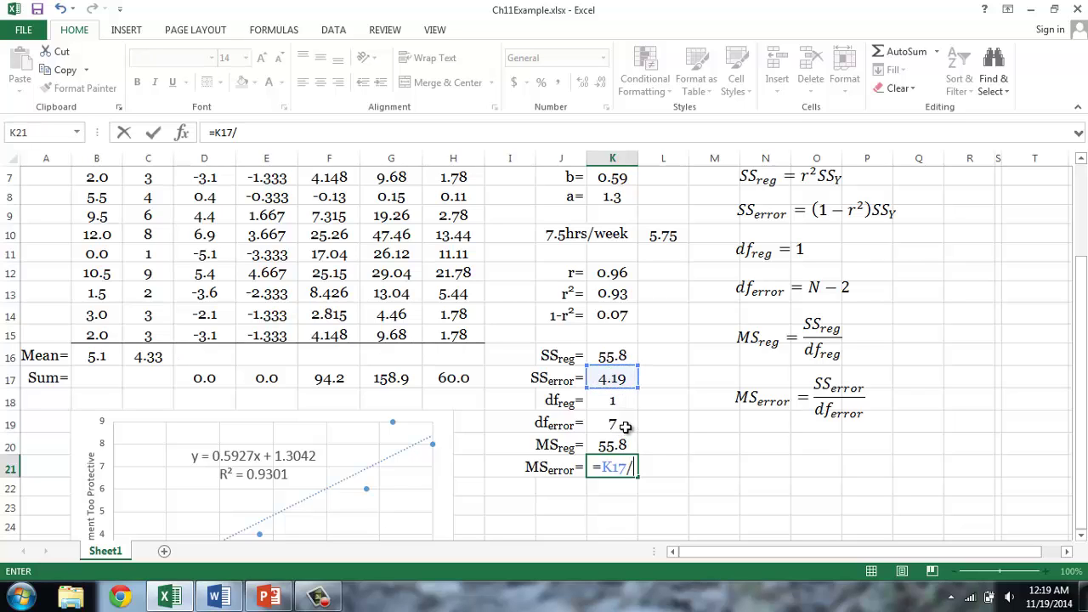
pyautogui.click(622, 424)
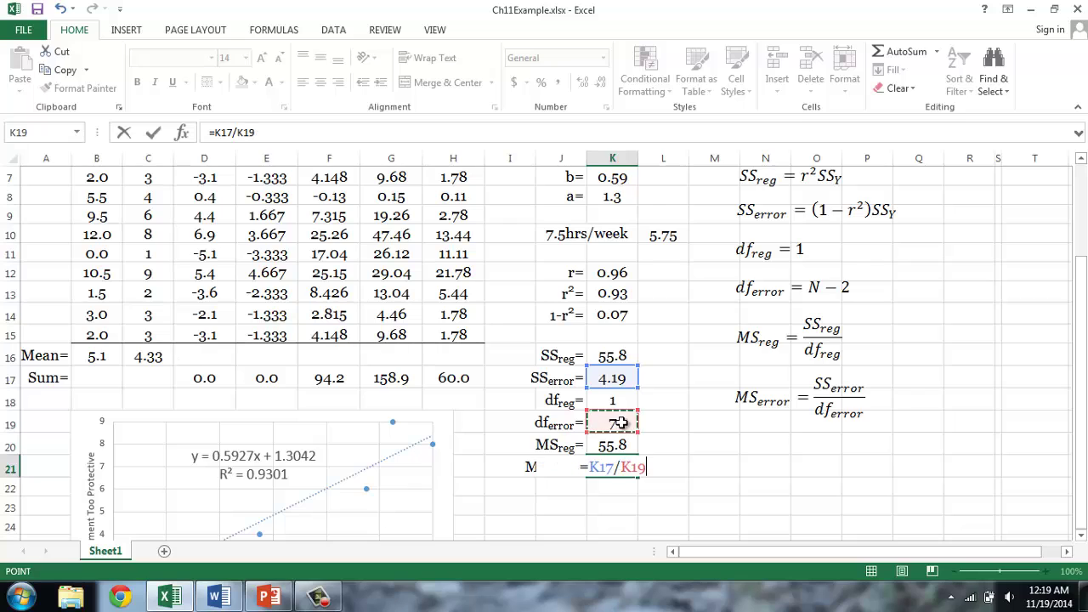
pyautogui.press('Return')
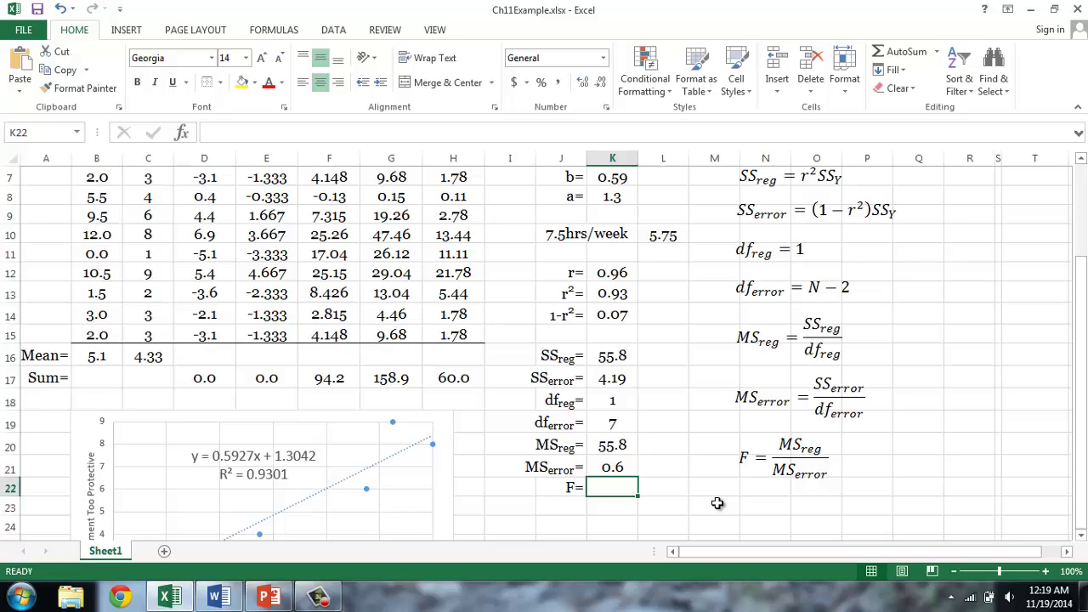
# Step: Compute the F ratio in K22 by dividing MSreg by MSerror with =K20/K21
pyautogui.write('=')
pyautogui.click(614, 450)
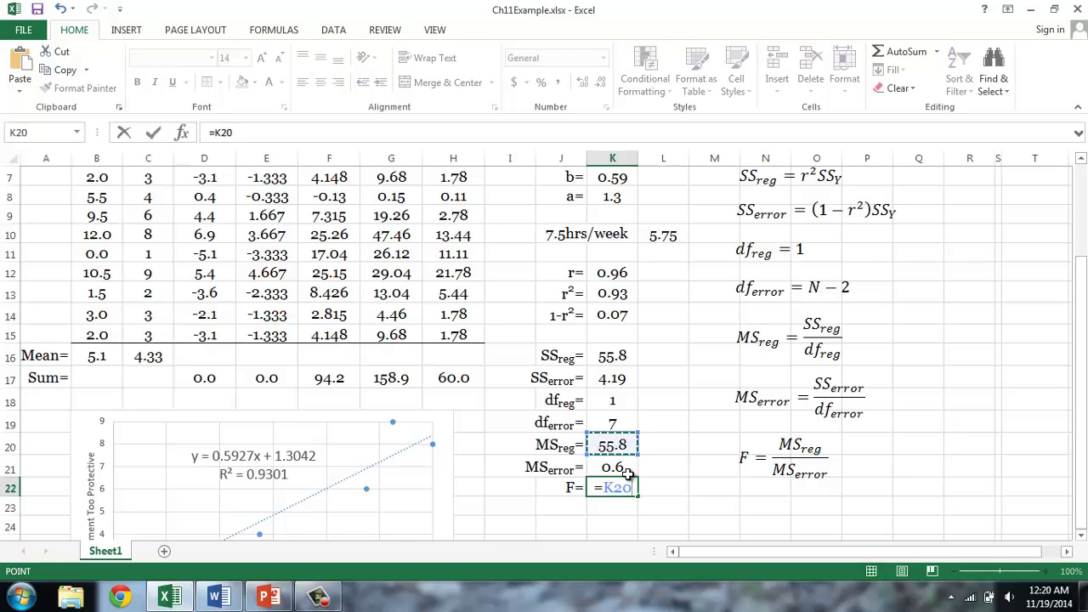
pyautogui.write('/')
pyautogui.click(623, 467)
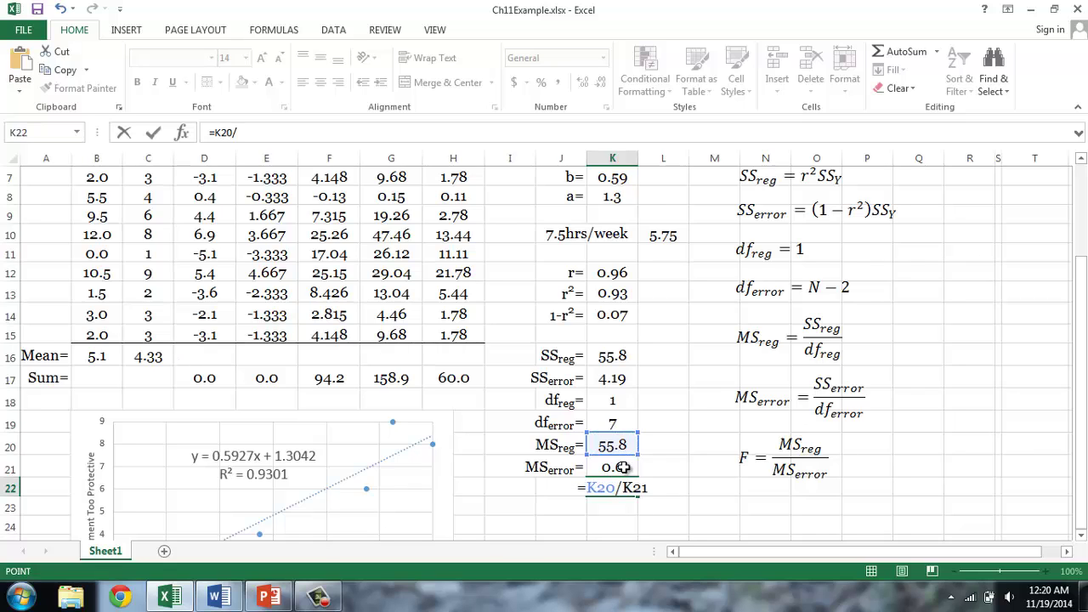
pyautogui.press('Return')
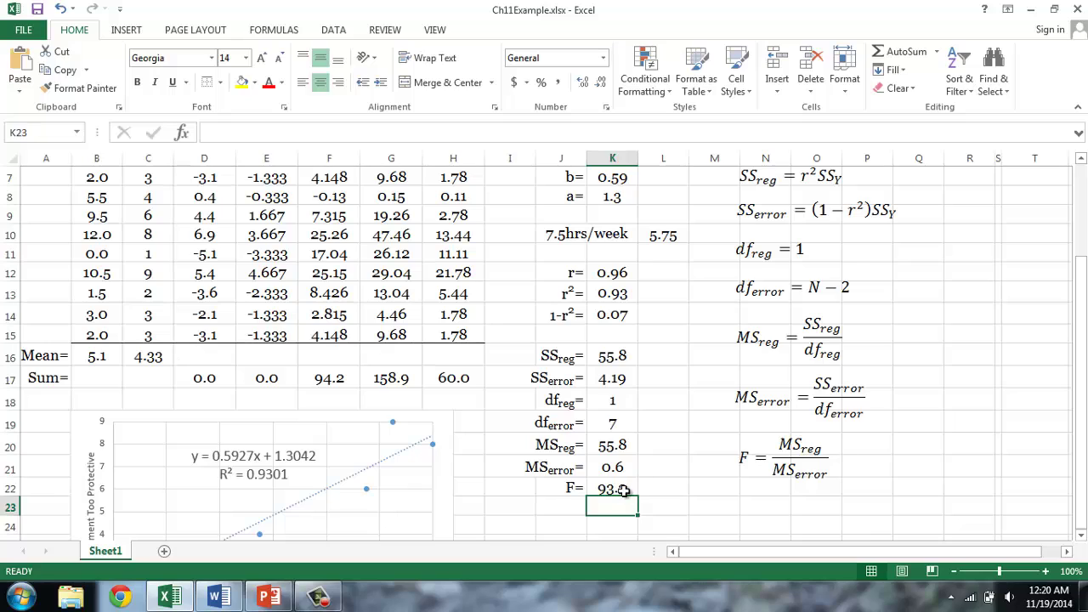
pyautogui.click(618, 490)
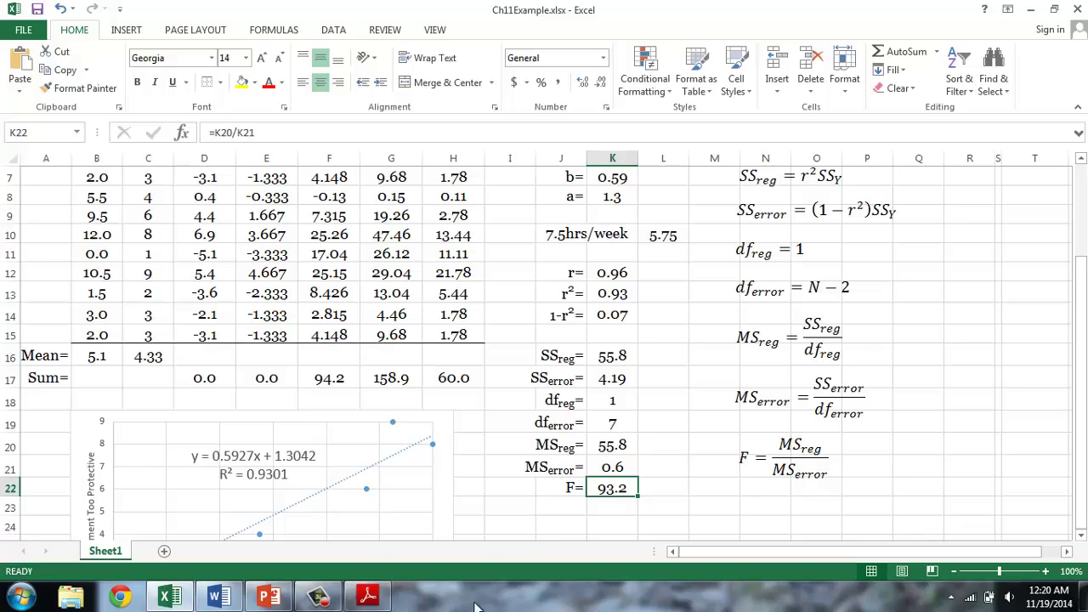
# Step: Switch to the Table D PDF in Adobe Reader and find the critical F at α = .05 for 1 numerator and 7 denominator degrees of freedom
pyautogui.click(368, 600)
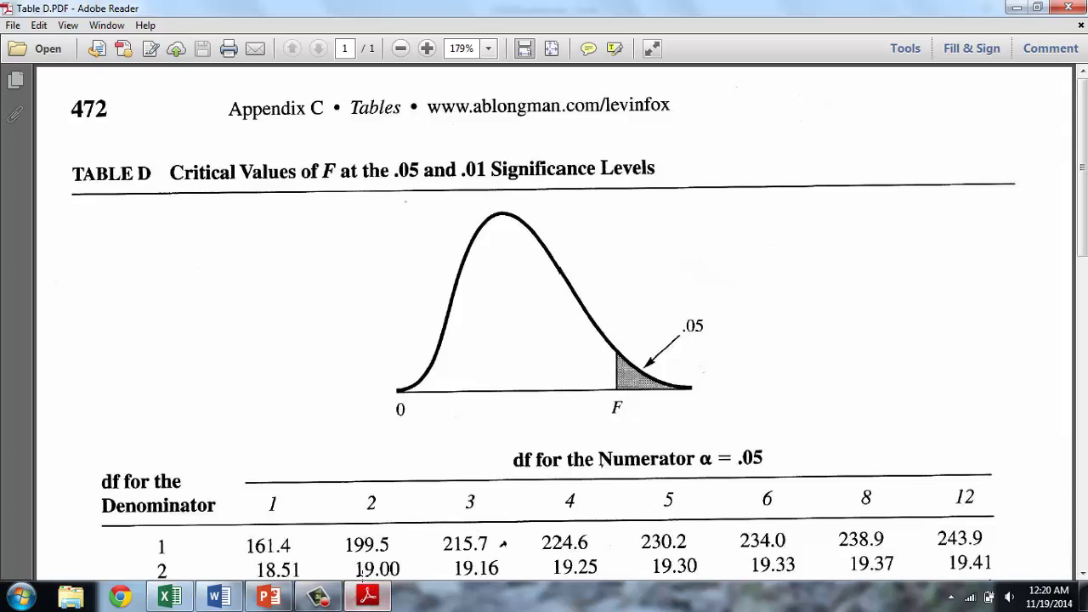
pyautogui.scroll(-1, 376, 453)
pyautogui.scroll(-8, 376, 453)
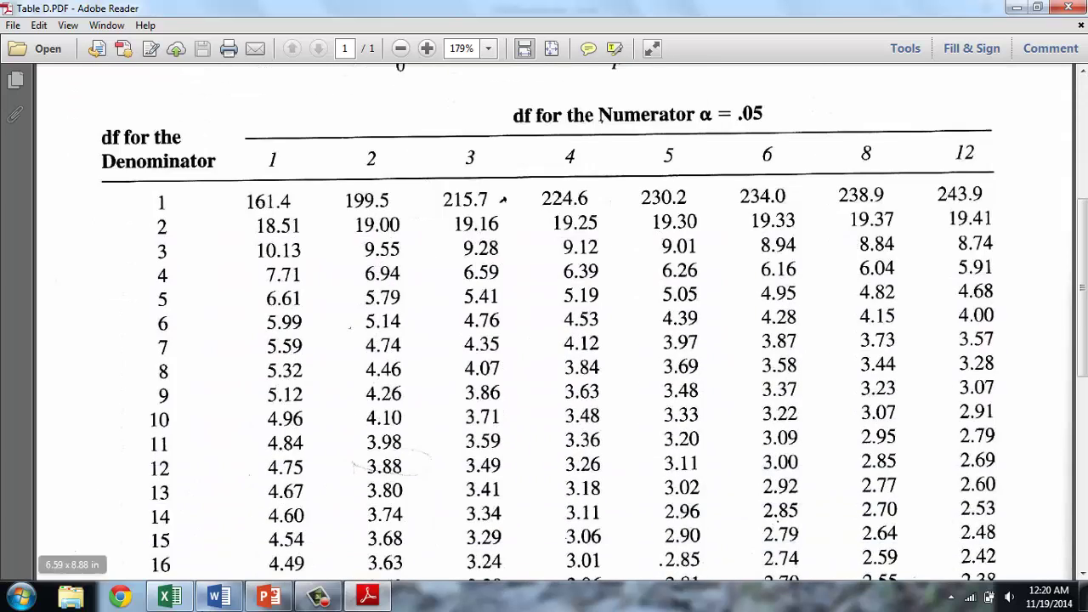
pyautogui.click(169, 596)
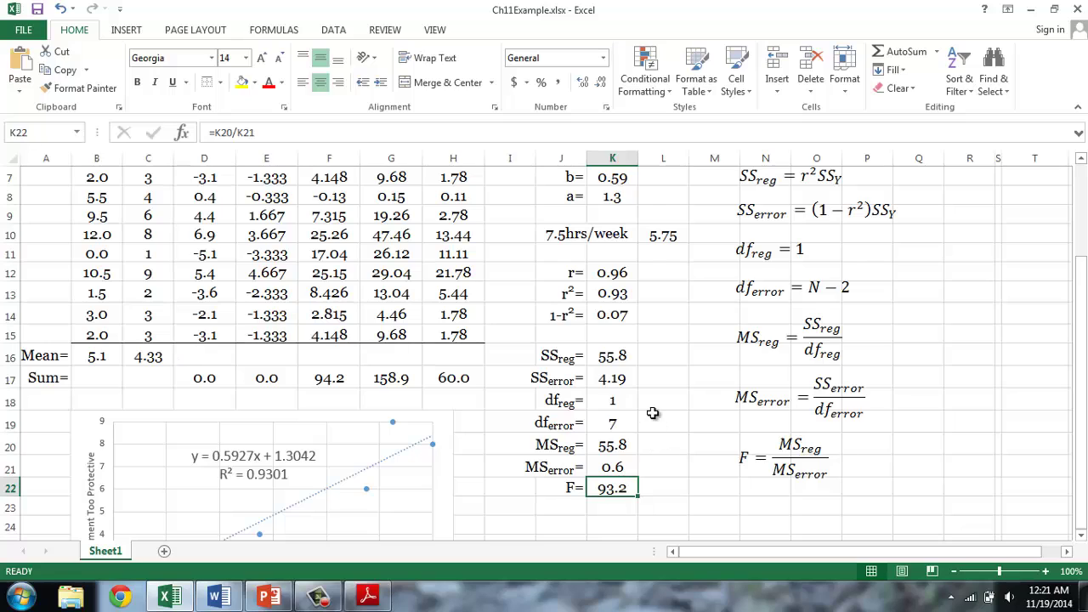
pyautogui.click(625, 404)
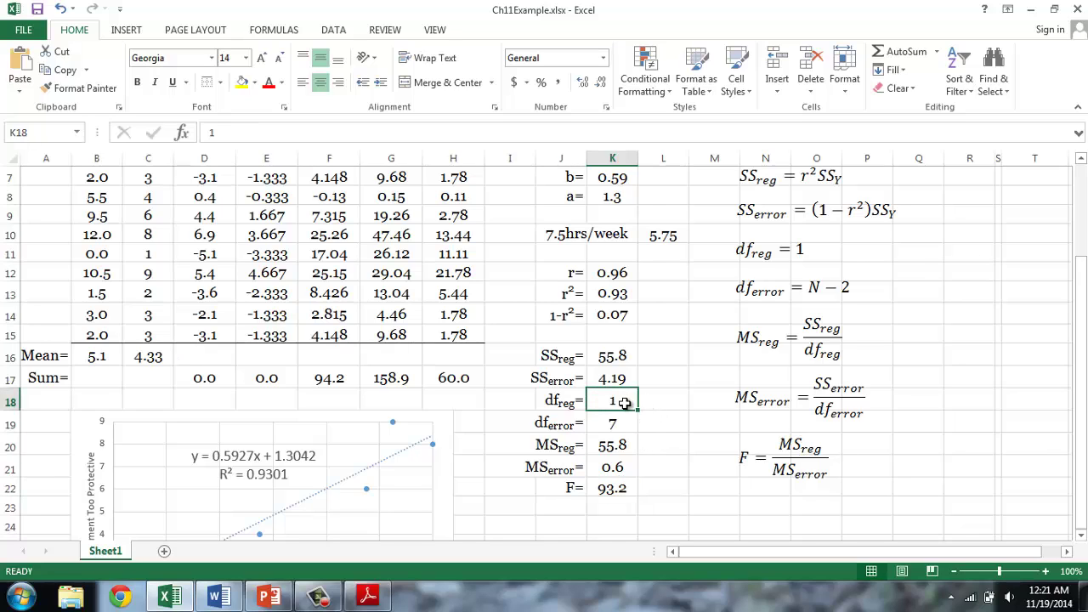
pyautogui.click(626, 422)
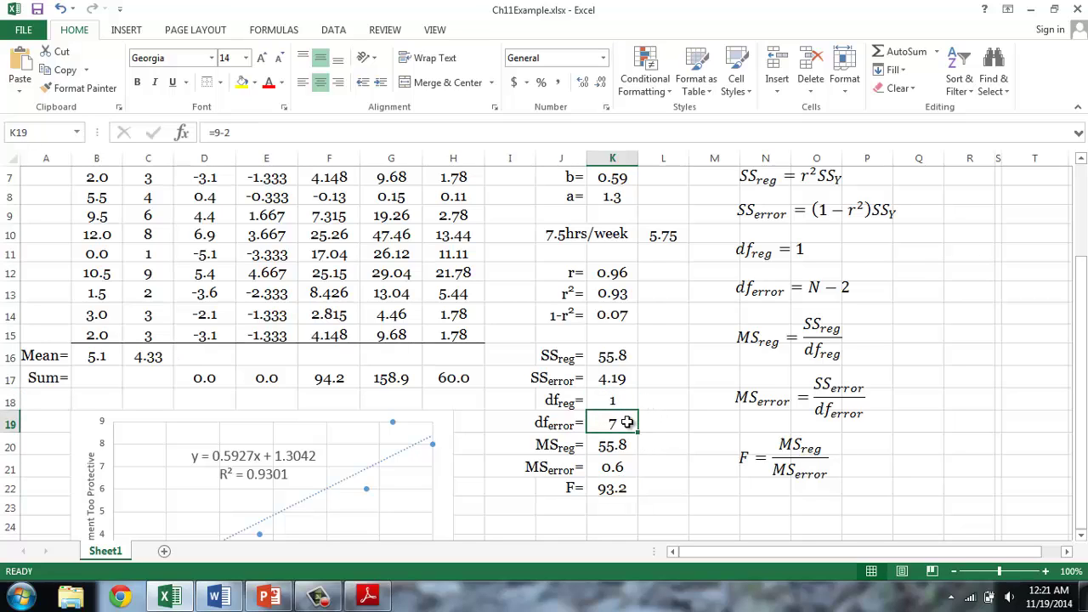
pyautogui.click(368, 598)
pyautogui.moveTo(253, 336); pyautogui.dragTo(318, 358)
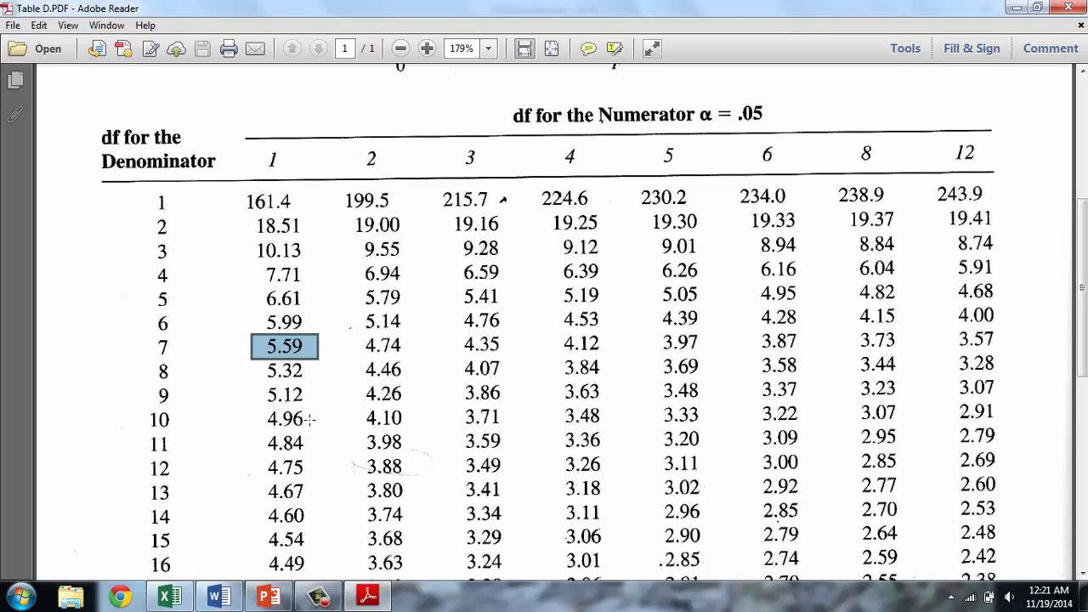
# Step: Return to the Excel workbook and enter 5.59 as the critical F value in K23
pyautogui.click(170, 597)
pyautogui.write('5.59')
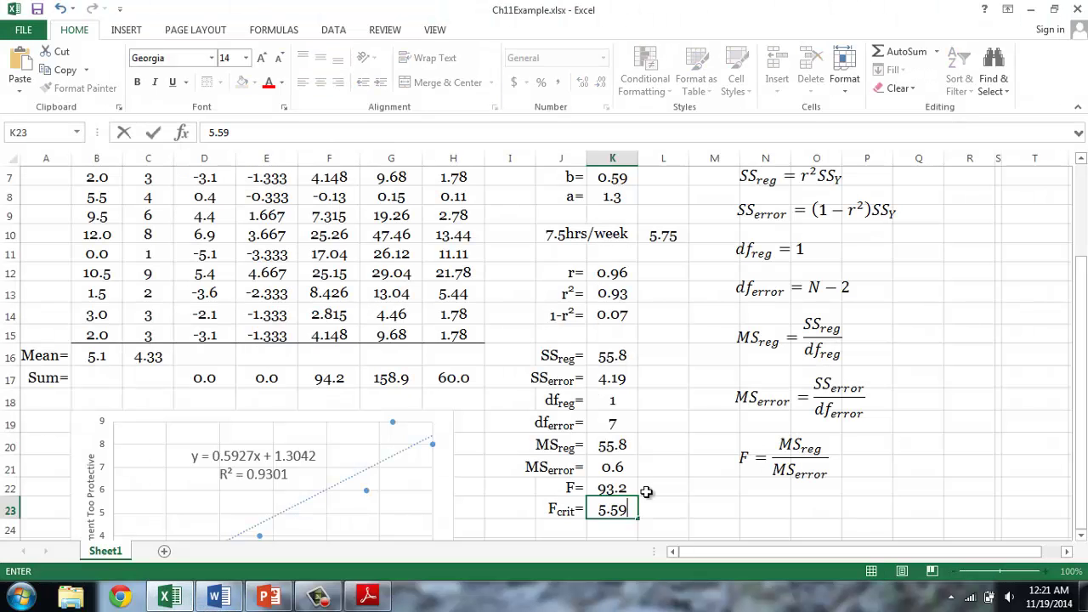
pyautogui.press('Return')
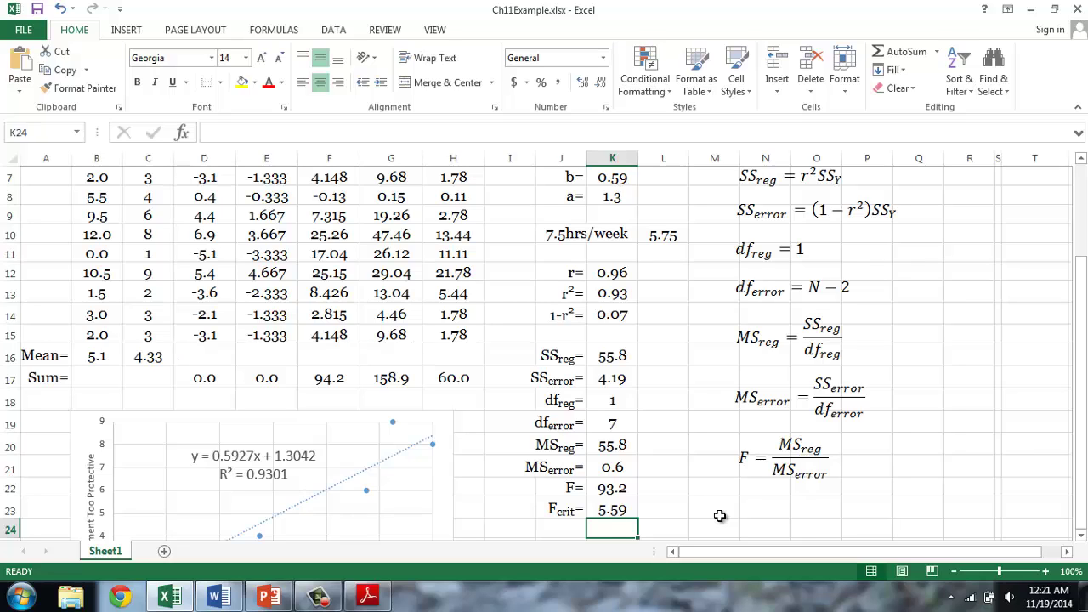
# Step: Enter the conclusion "Significant" in K24, below the critical F value
pyautogui.write('Significan')
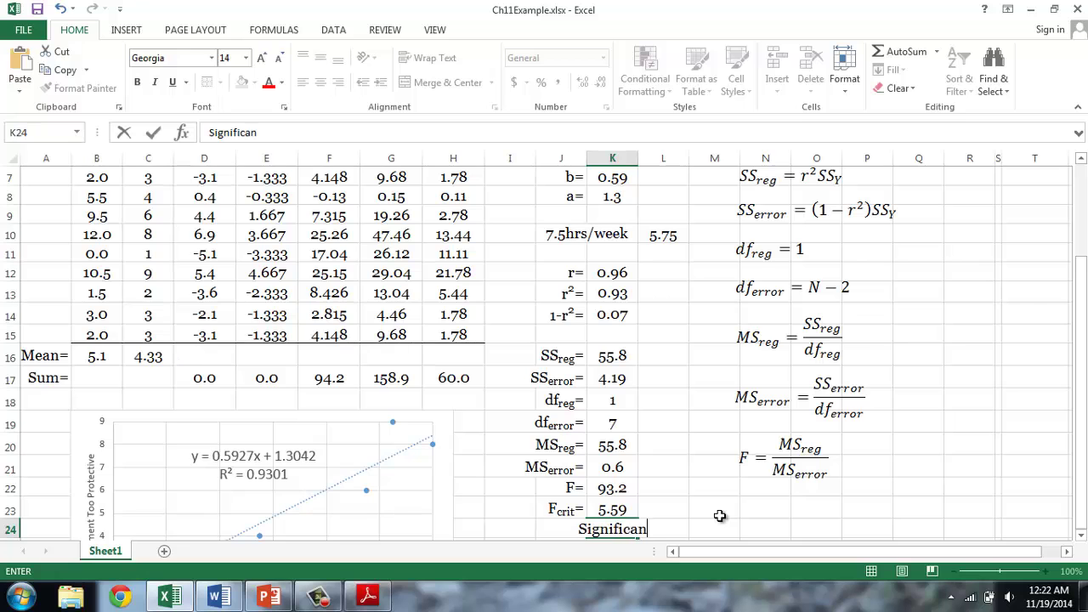
pyautogui.write('t')
pyautogui.press('Return')
# Step: Review the source-of-variation table with its SS and df totals, and the r and r² results
pyautogui.scroll(2, 712, 510)
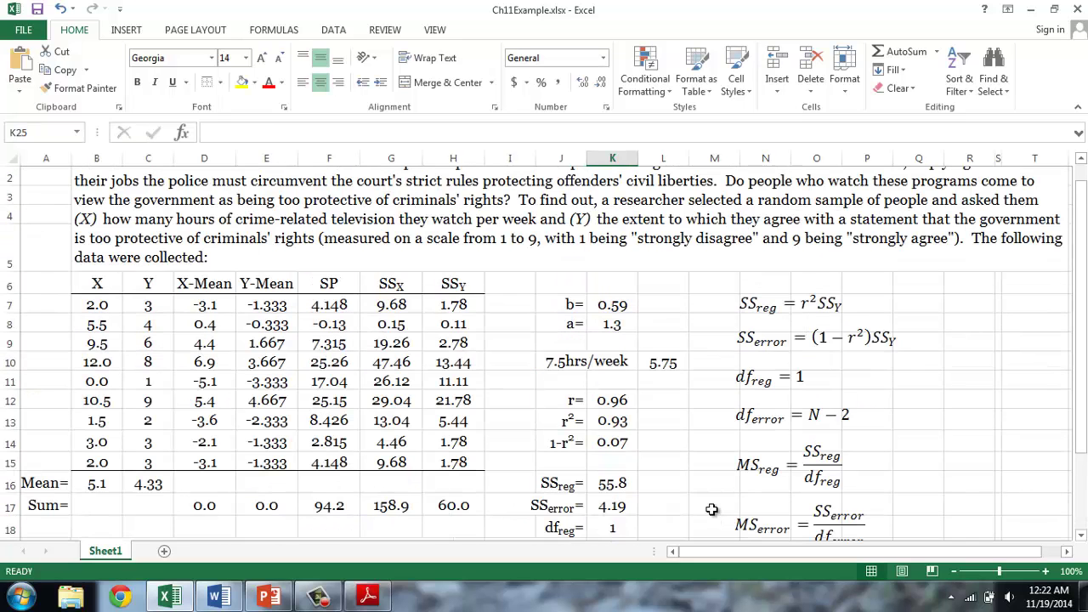
pyautogui.scroll(-2, 712, 509)
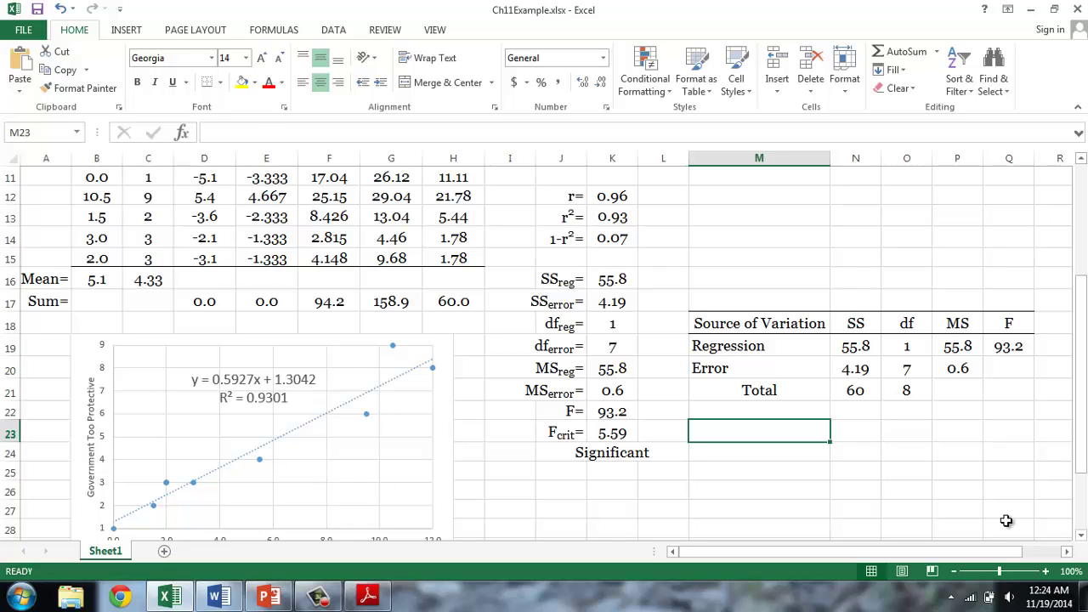
pyautogui.moveTo(808, 343); pyautogui.dragTo(995, 400)
pyautogui.click(849, 392)
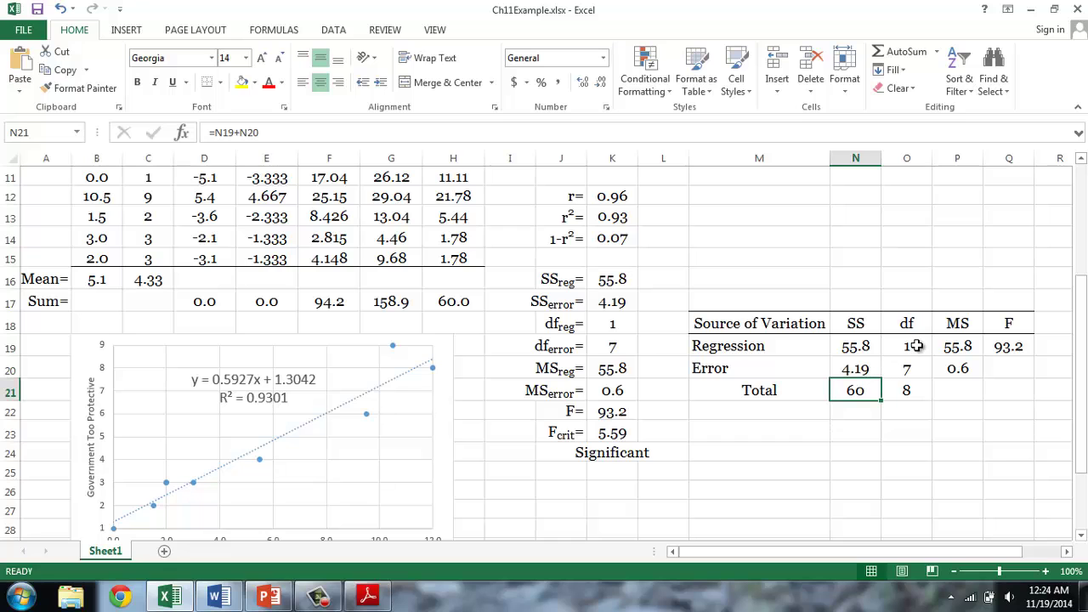
pyautogui.click(915, 390)
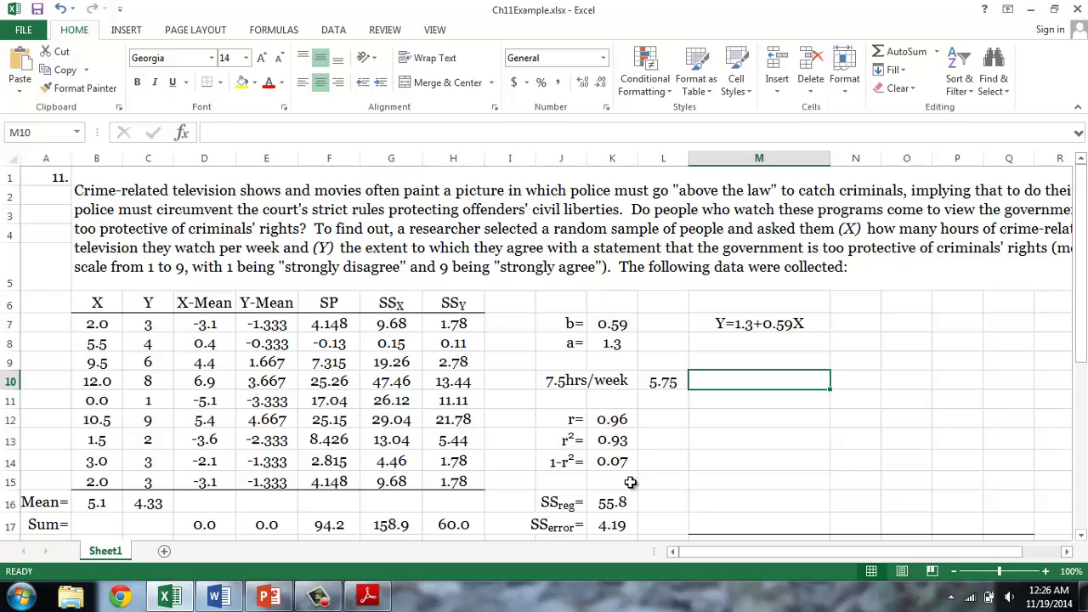
pyautogui.click(624, 420)
pyautogui.click(627, 440)
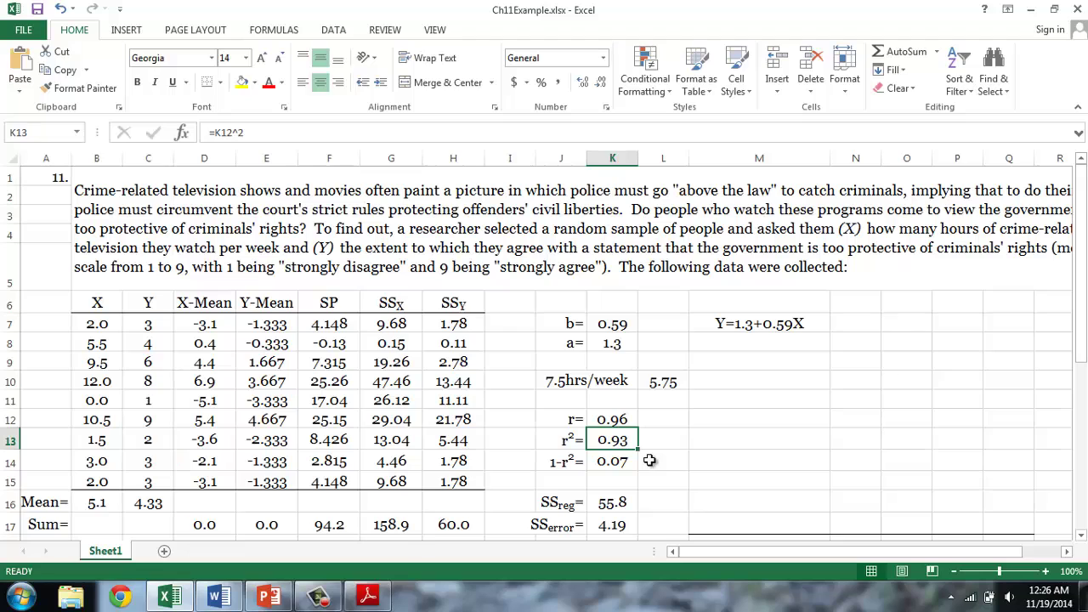
pyautogui.scroll(-1, 649, 460)
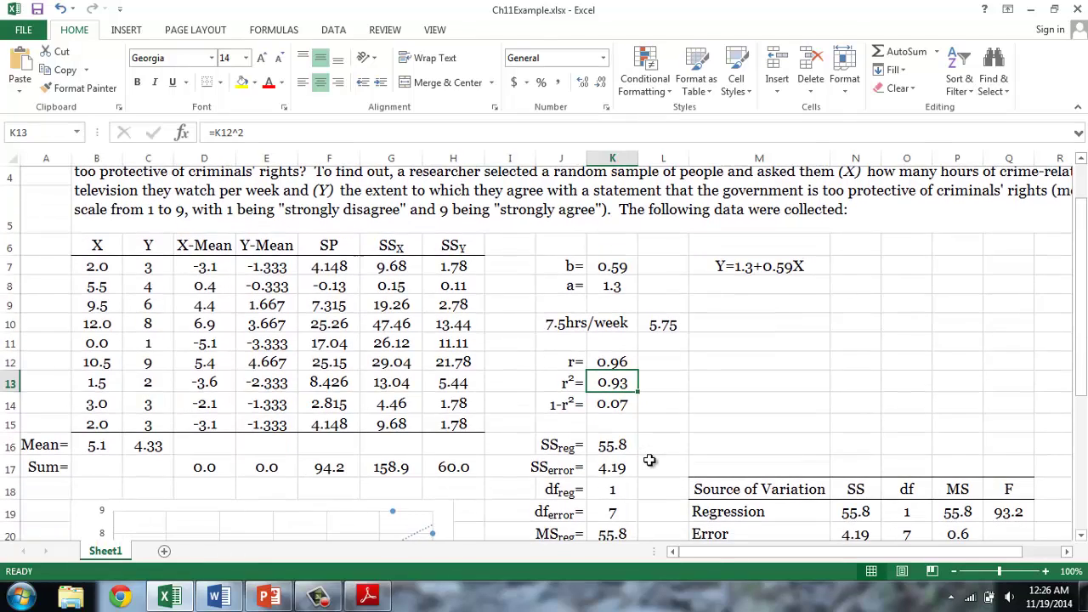
pyautogui.scroll(-2, 650, 459)
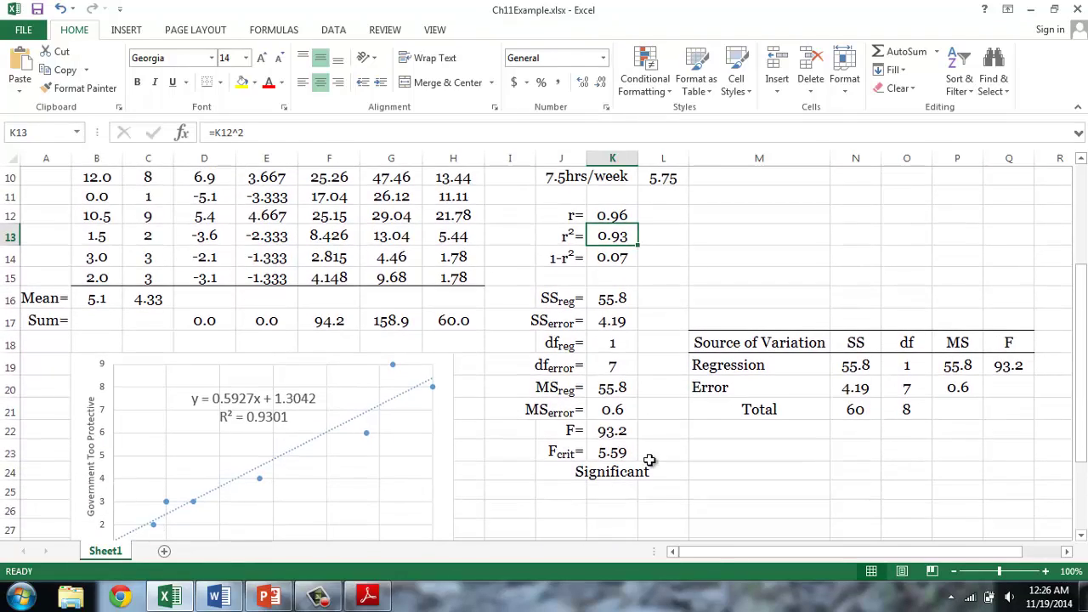